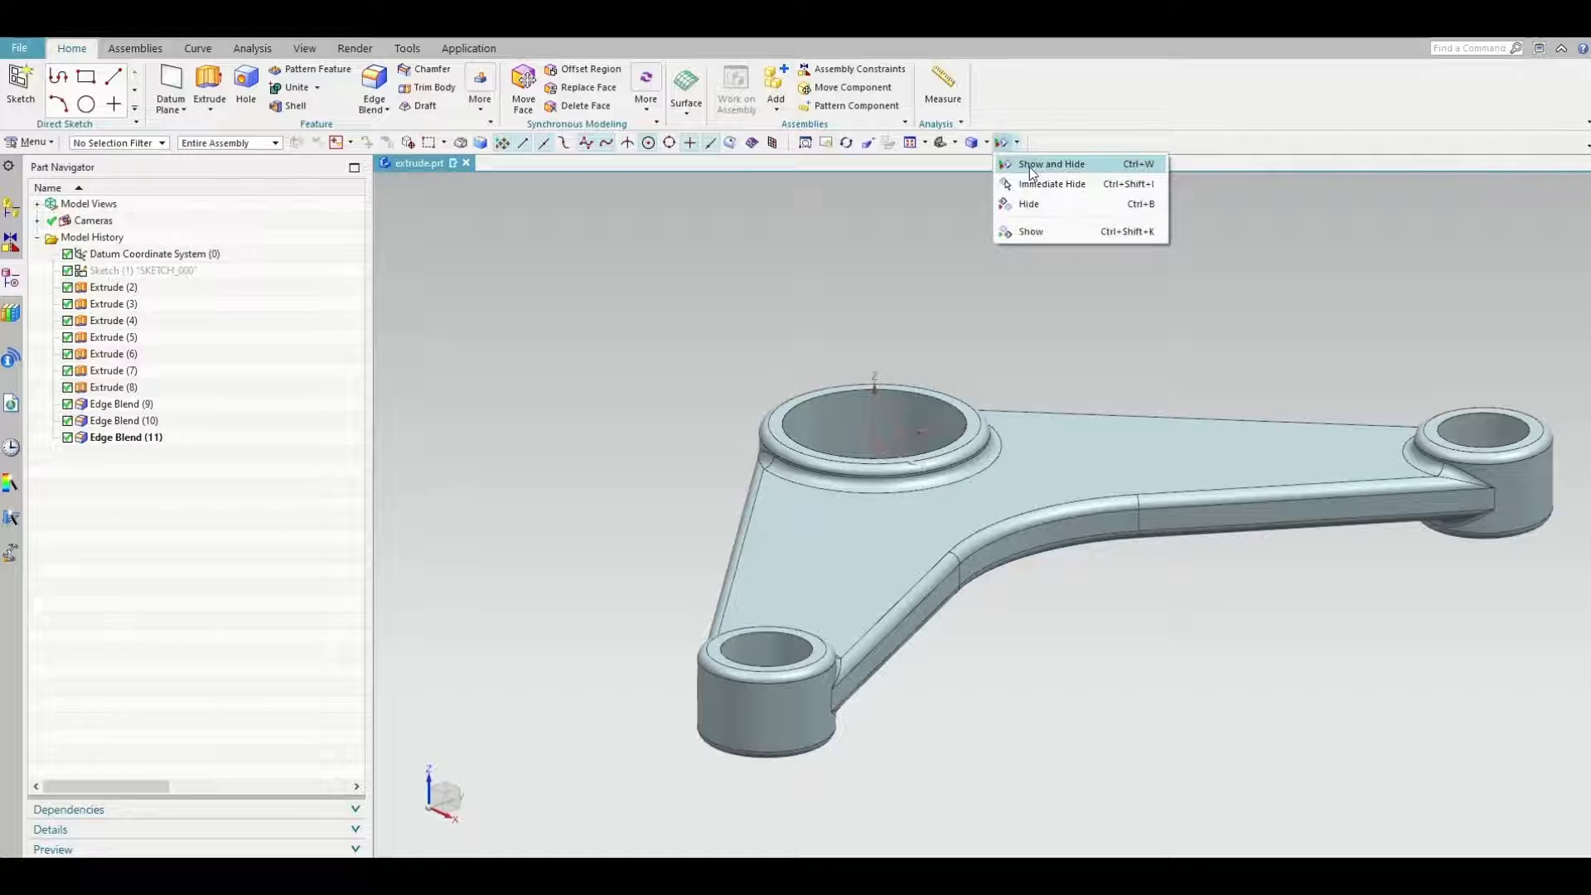
Hide all sketches in the part using the Show and Hide command
click(799, 339)
middle_drag(625, 607, 723, 678)
scroll(651, 435, down, 2)
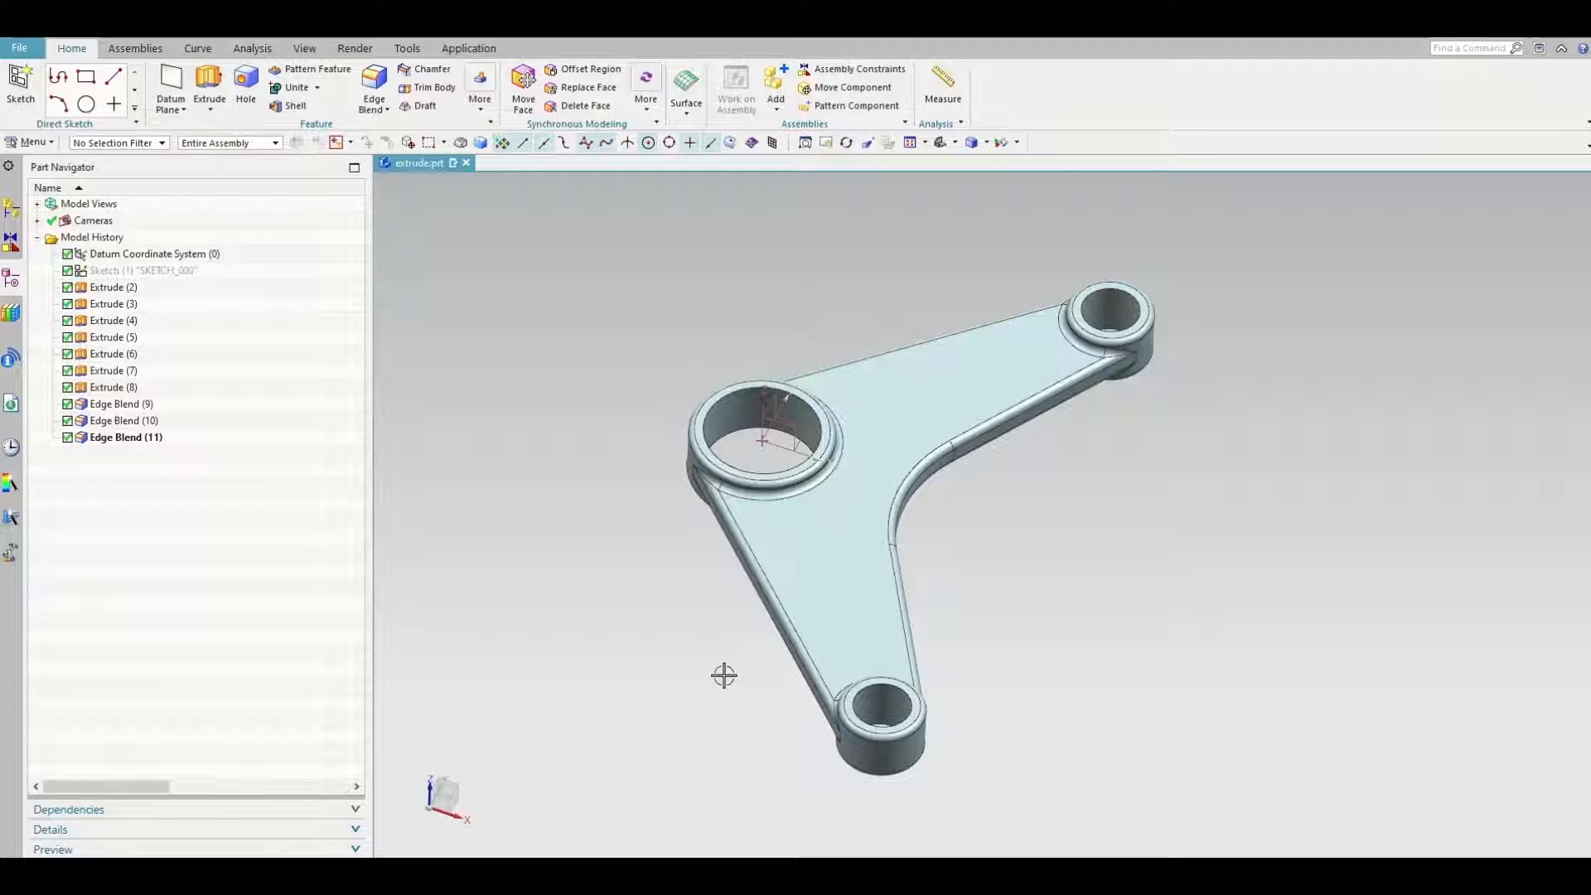
click(1016, 143)
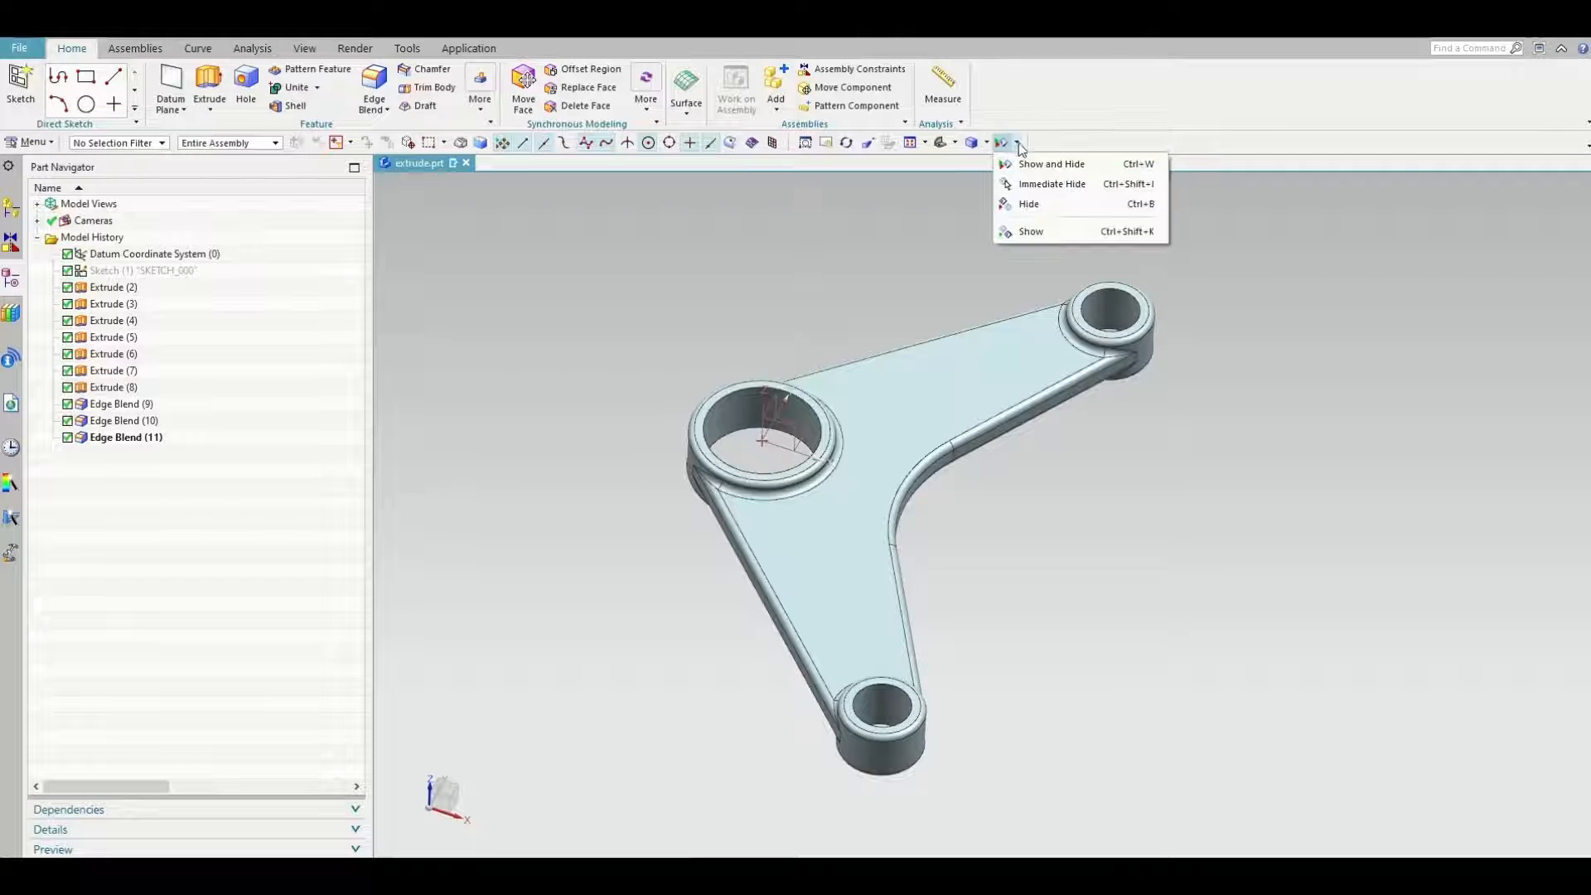
click(1031, 168)
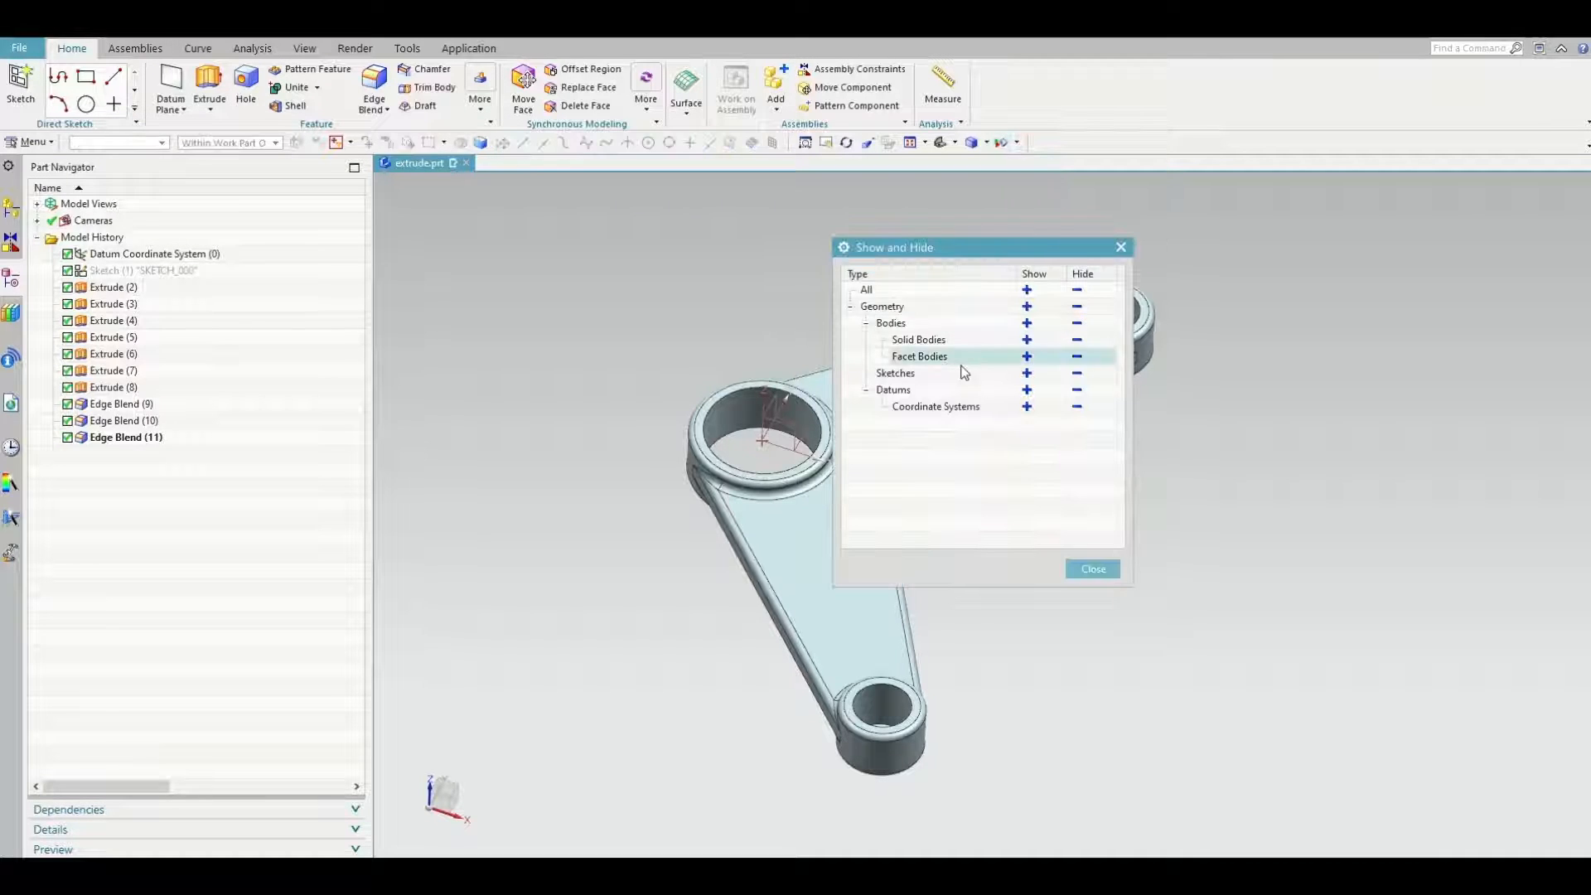
click(1075, 375)
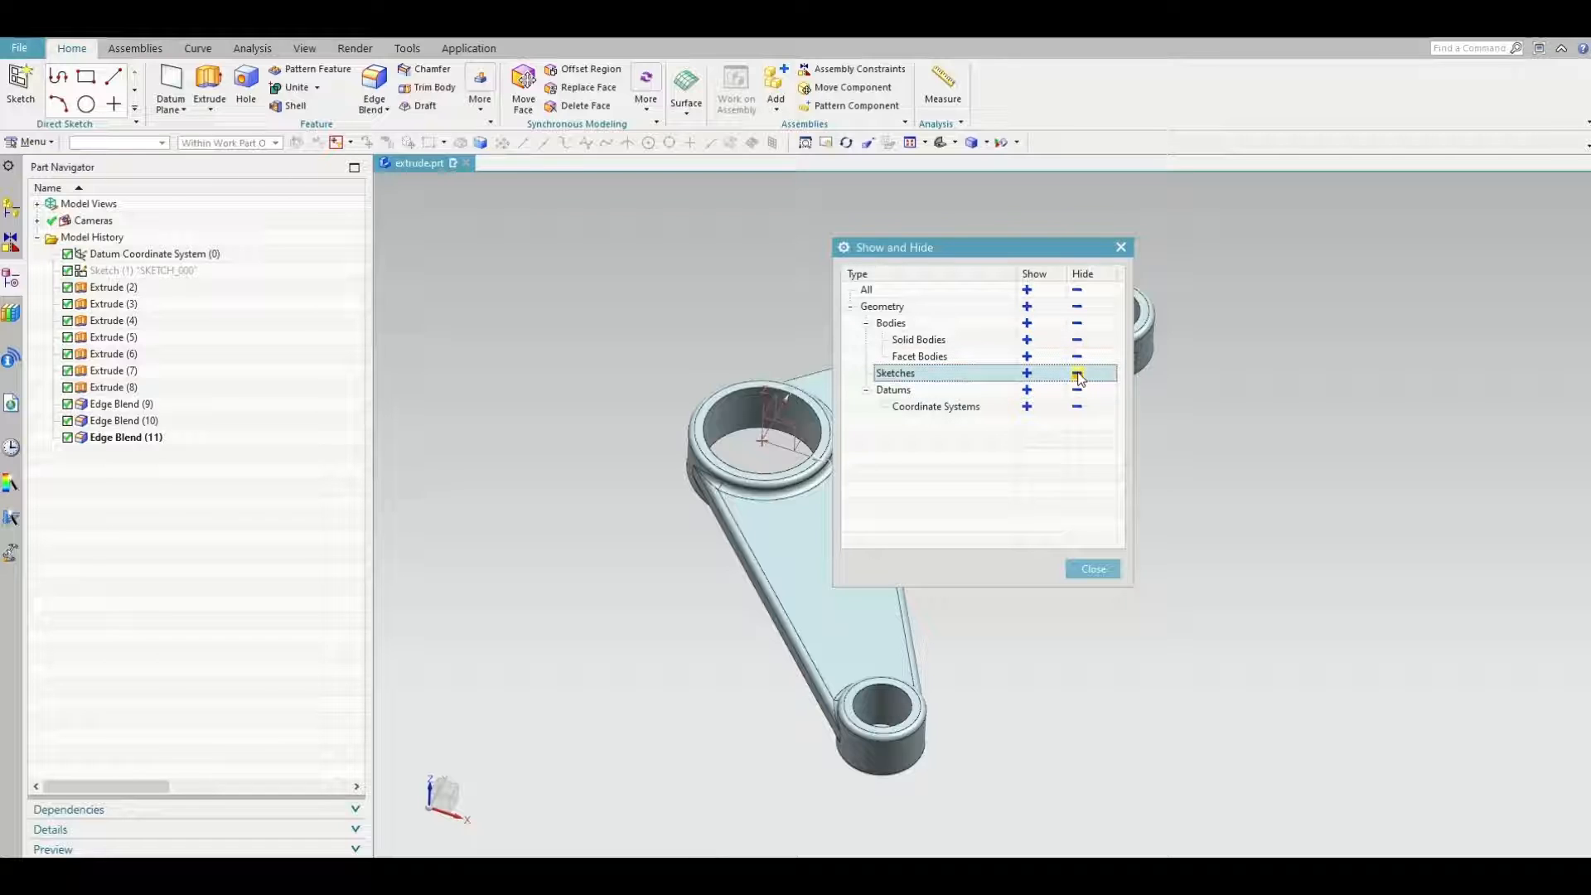
click(1094, 570)
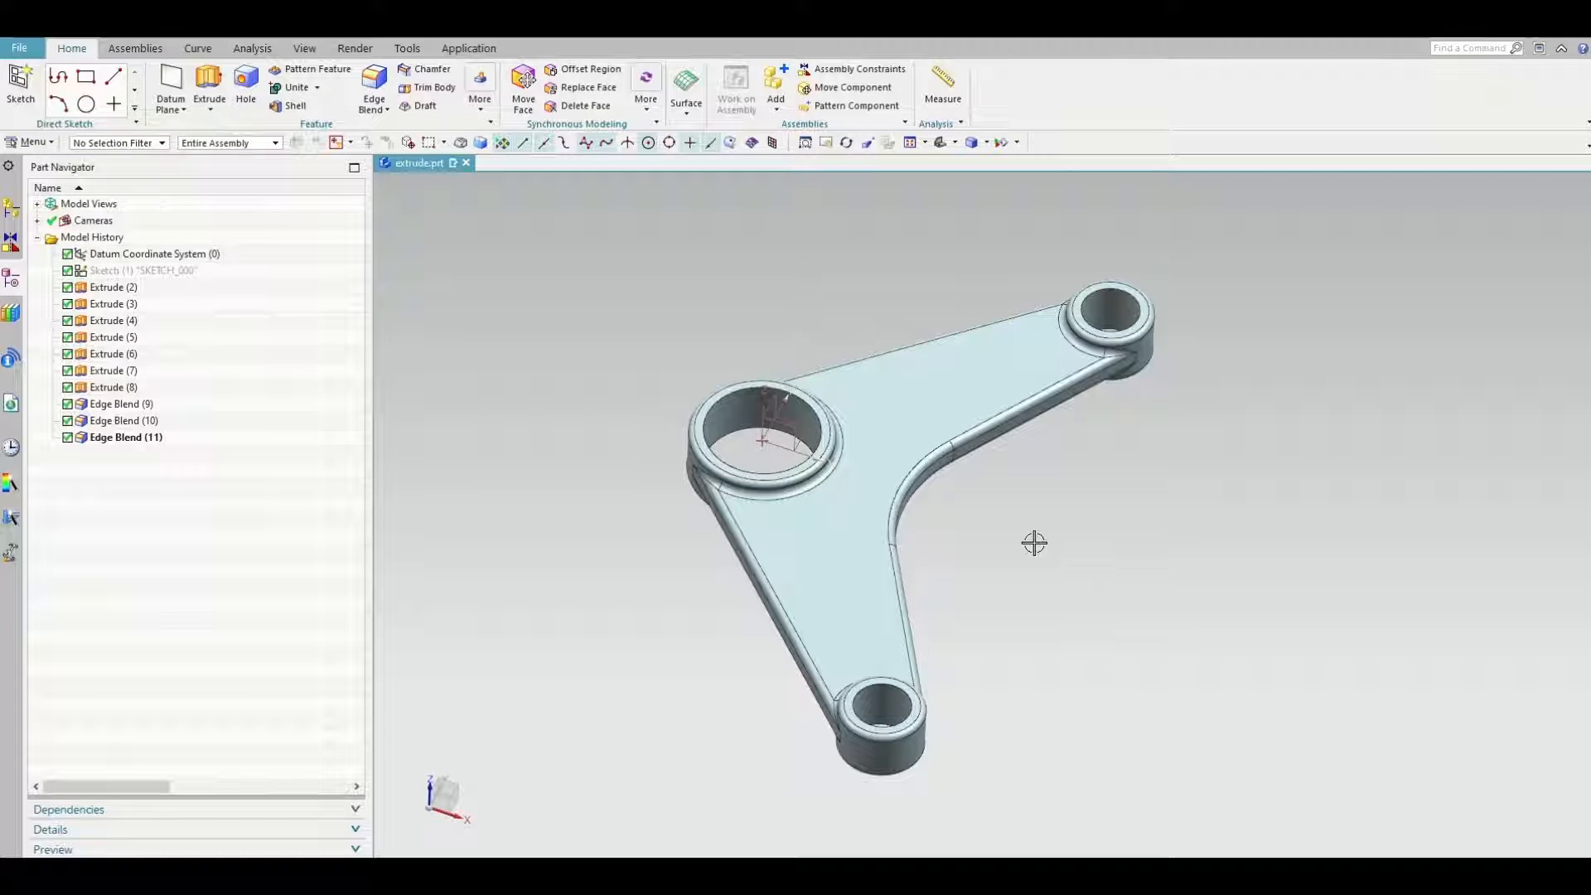
Show the hidden sketch SKETCH_000 from the model history
click(146, 274)
right_click(148, 275)
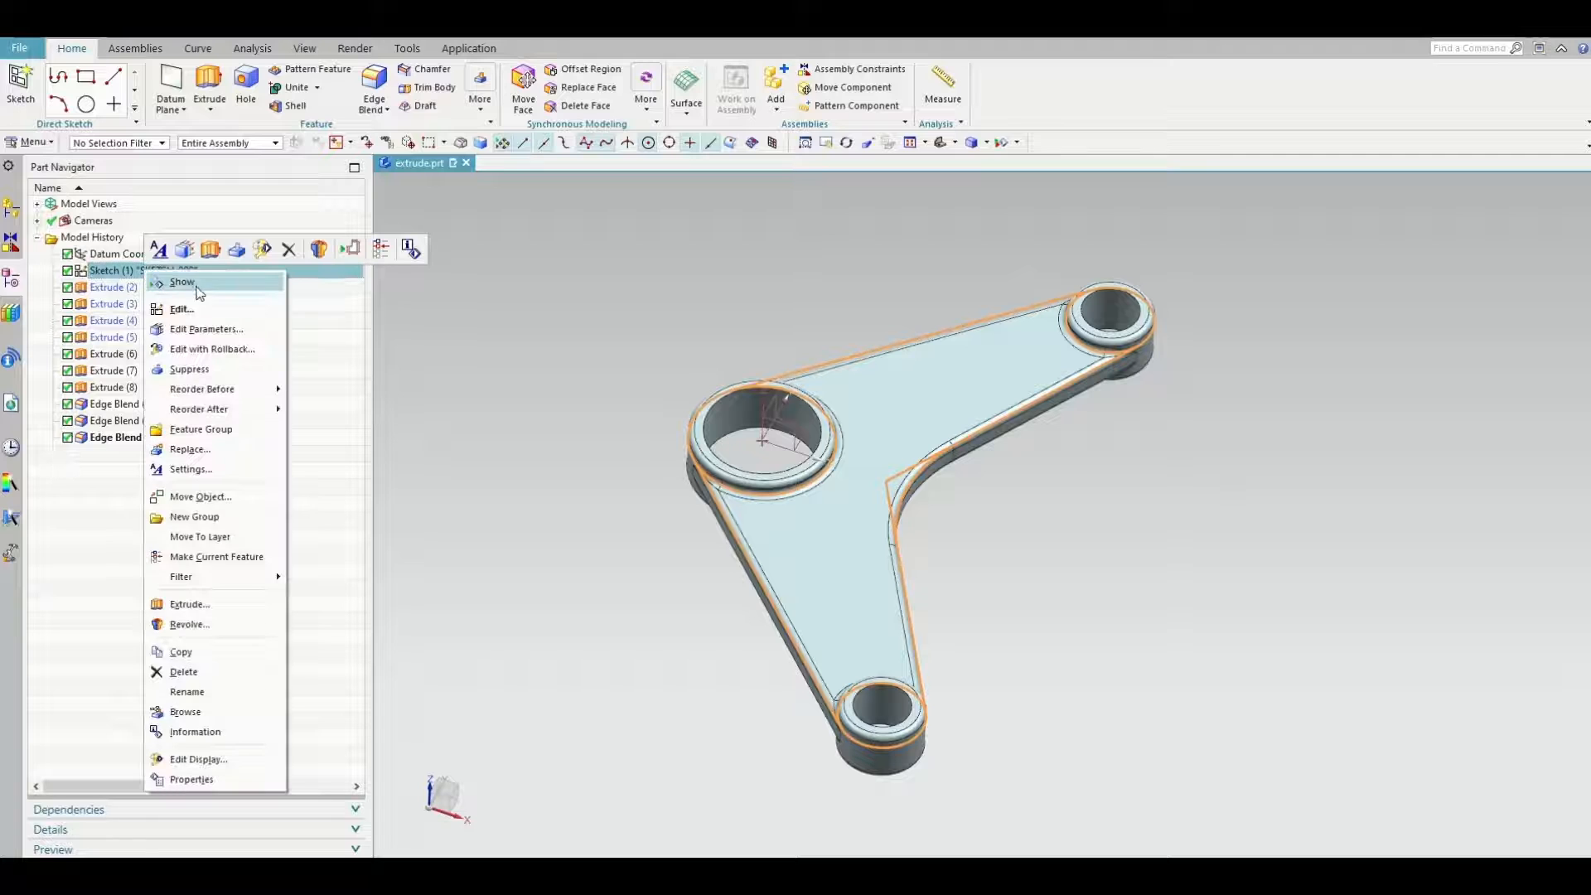
click(196, 286)
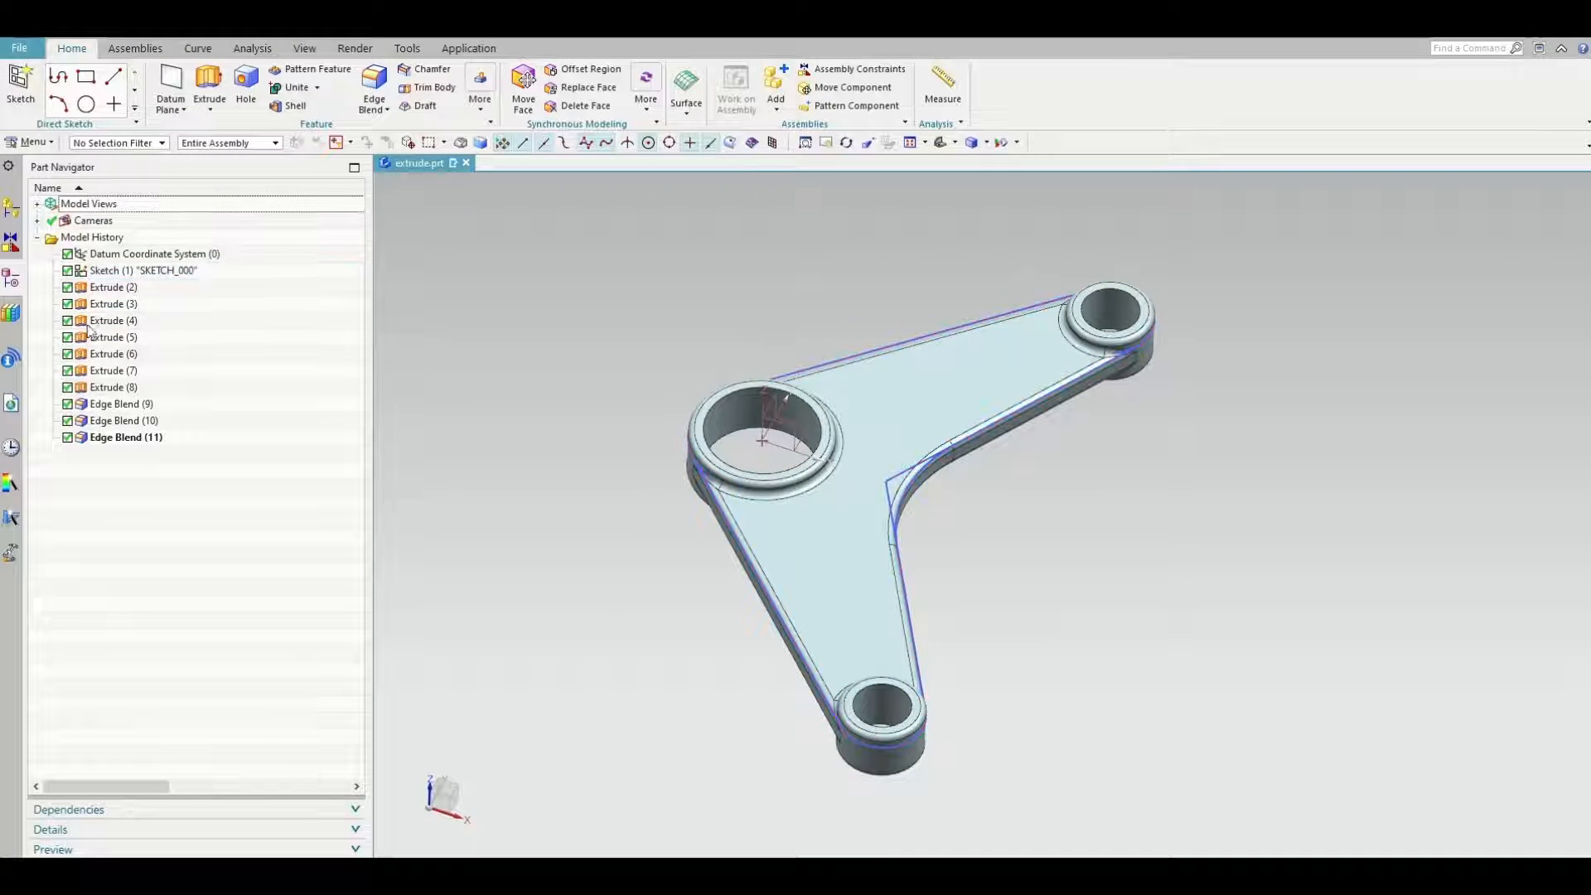
Roll the model history back feature by feature until Sketch (1) is the current feature
click(108, 287)
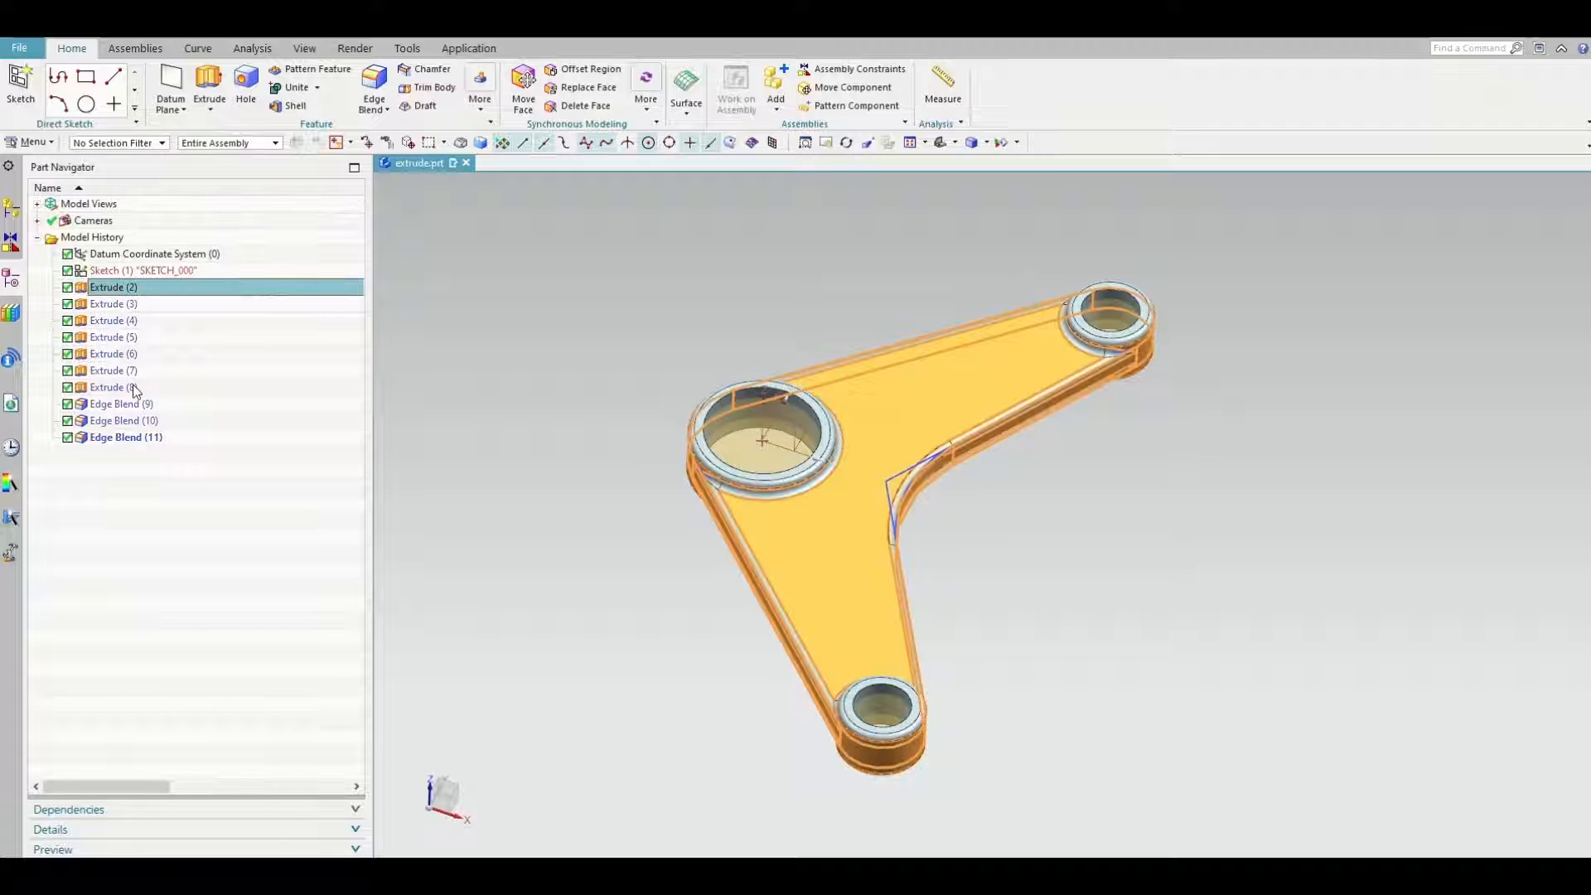
key(Escape)
click(492, 520)
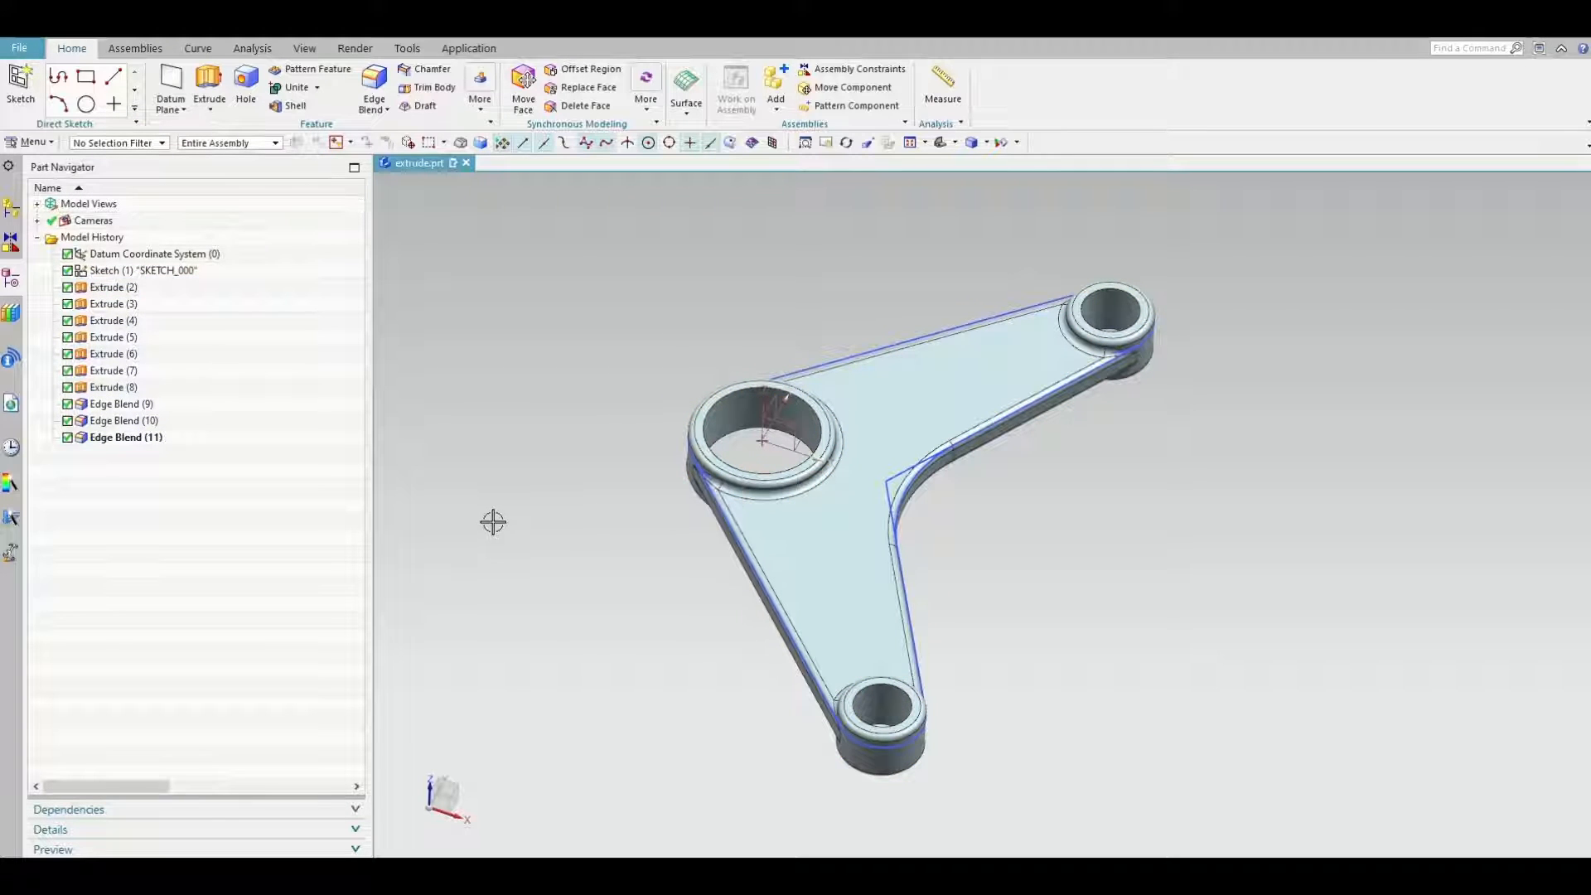
key(ctrl+shift+Left)
key(ctrl+shift+Left)
key(ctrl+shift+Left)
key(ctrl+shift+Left)
key(ctrl+shift+Left)
key(ctrl+shift+Left)
key(ctrl+shift+Left)
key(ctrl+shift+Left)
key(ctrl+shift+Left)
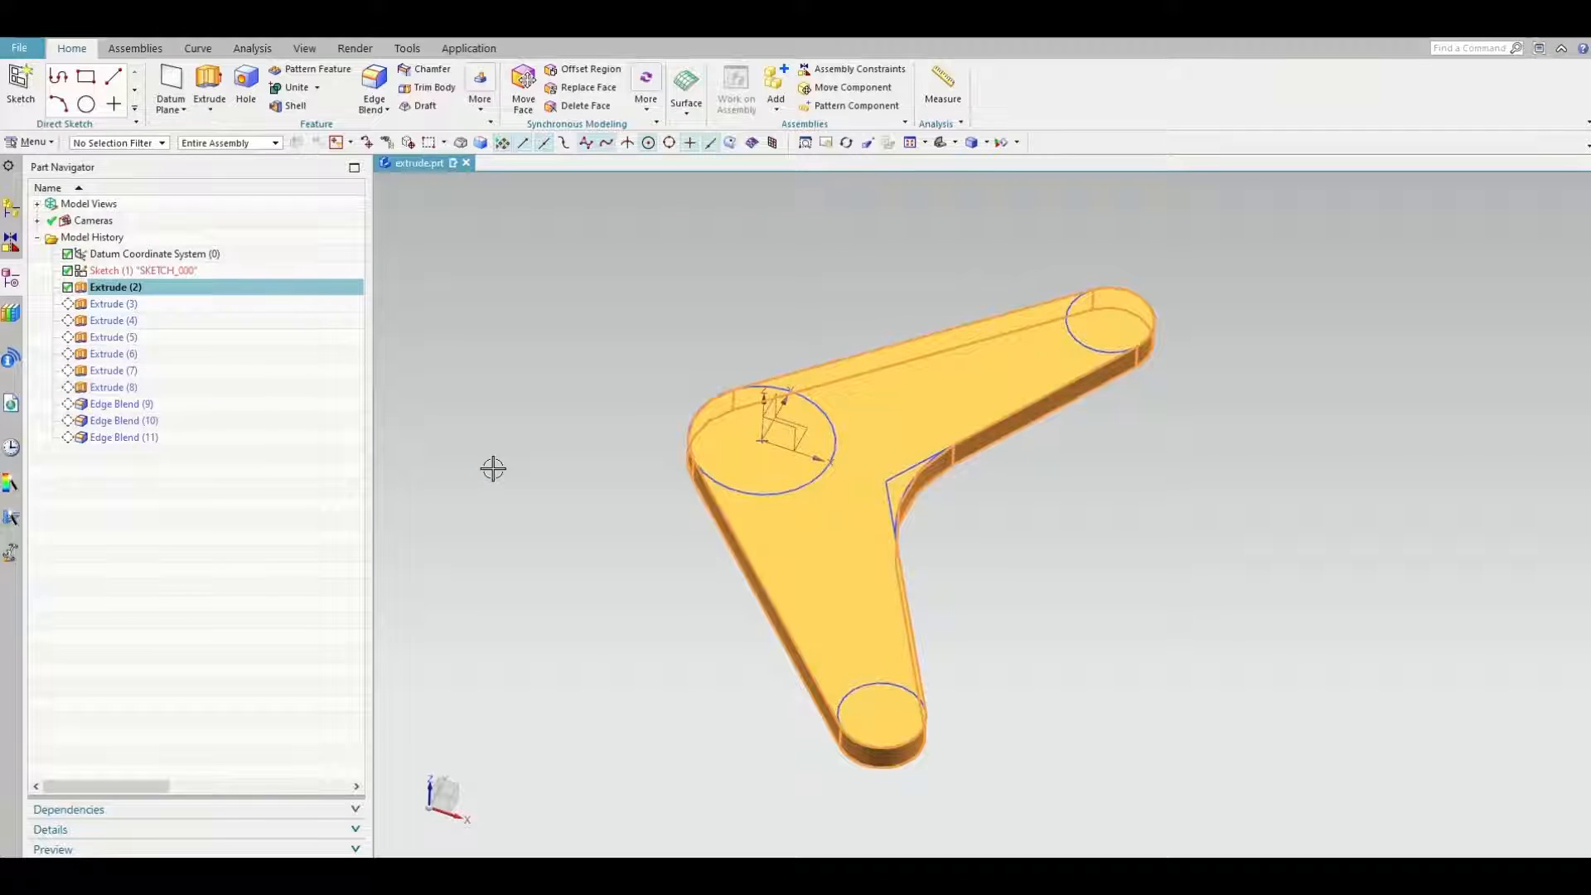
key(ctrl+shift+Left)
key(Escape)
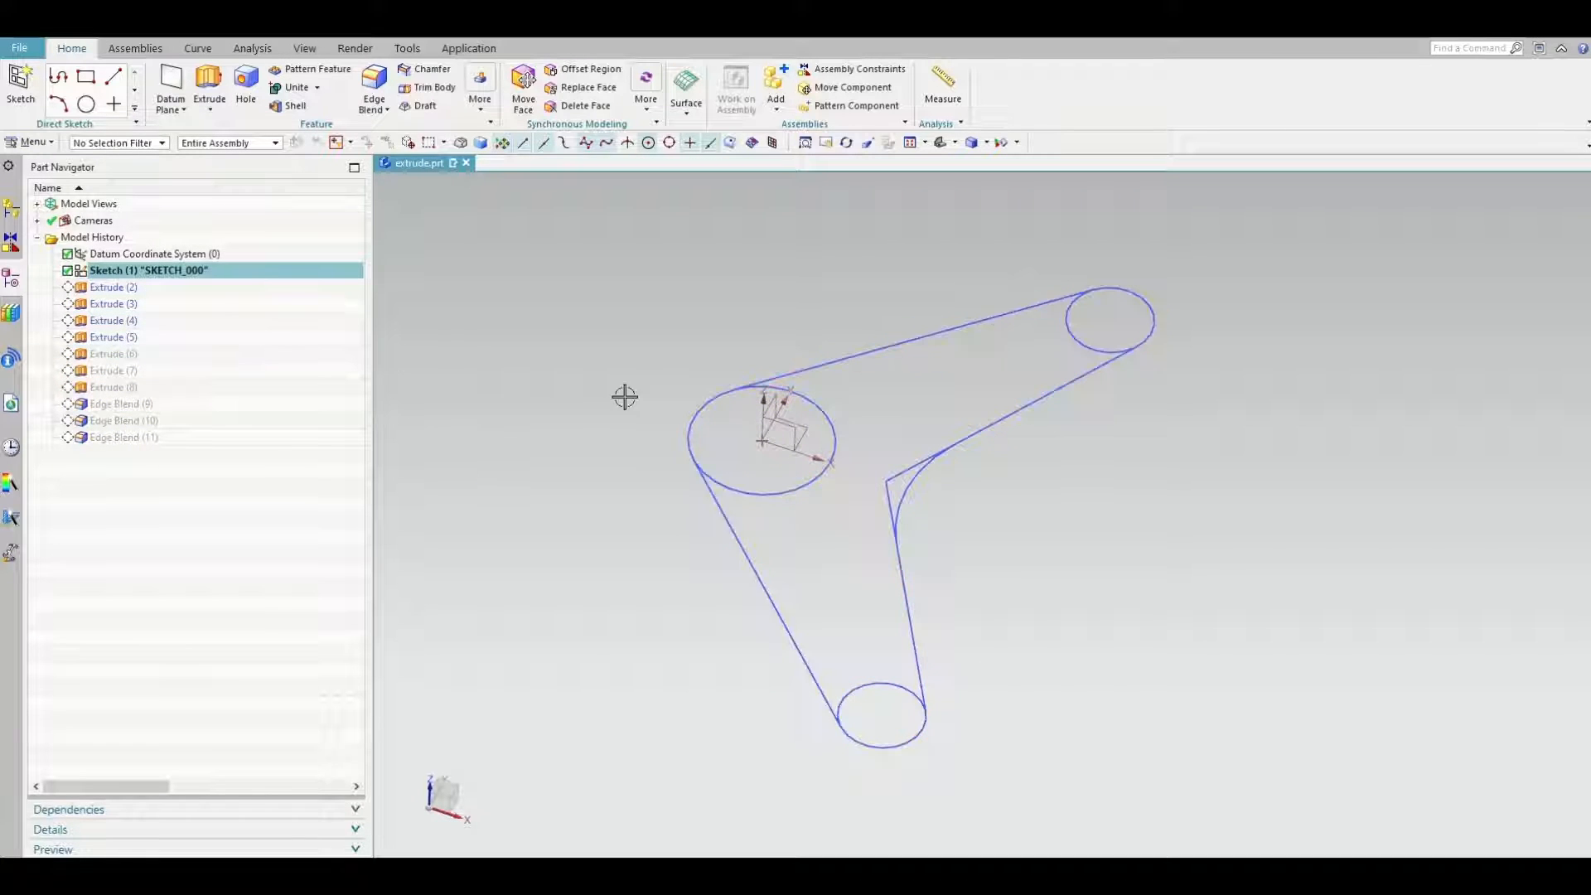
Open SKETCH_000 for editing and examine its profile and dimensions, oriented square to the sketch plane
mouse_move(625, 398)
middle_down()
mouse_move(625, 473)
mouse_move(653, 476)
mouse_move(649, 508)
middle_up()
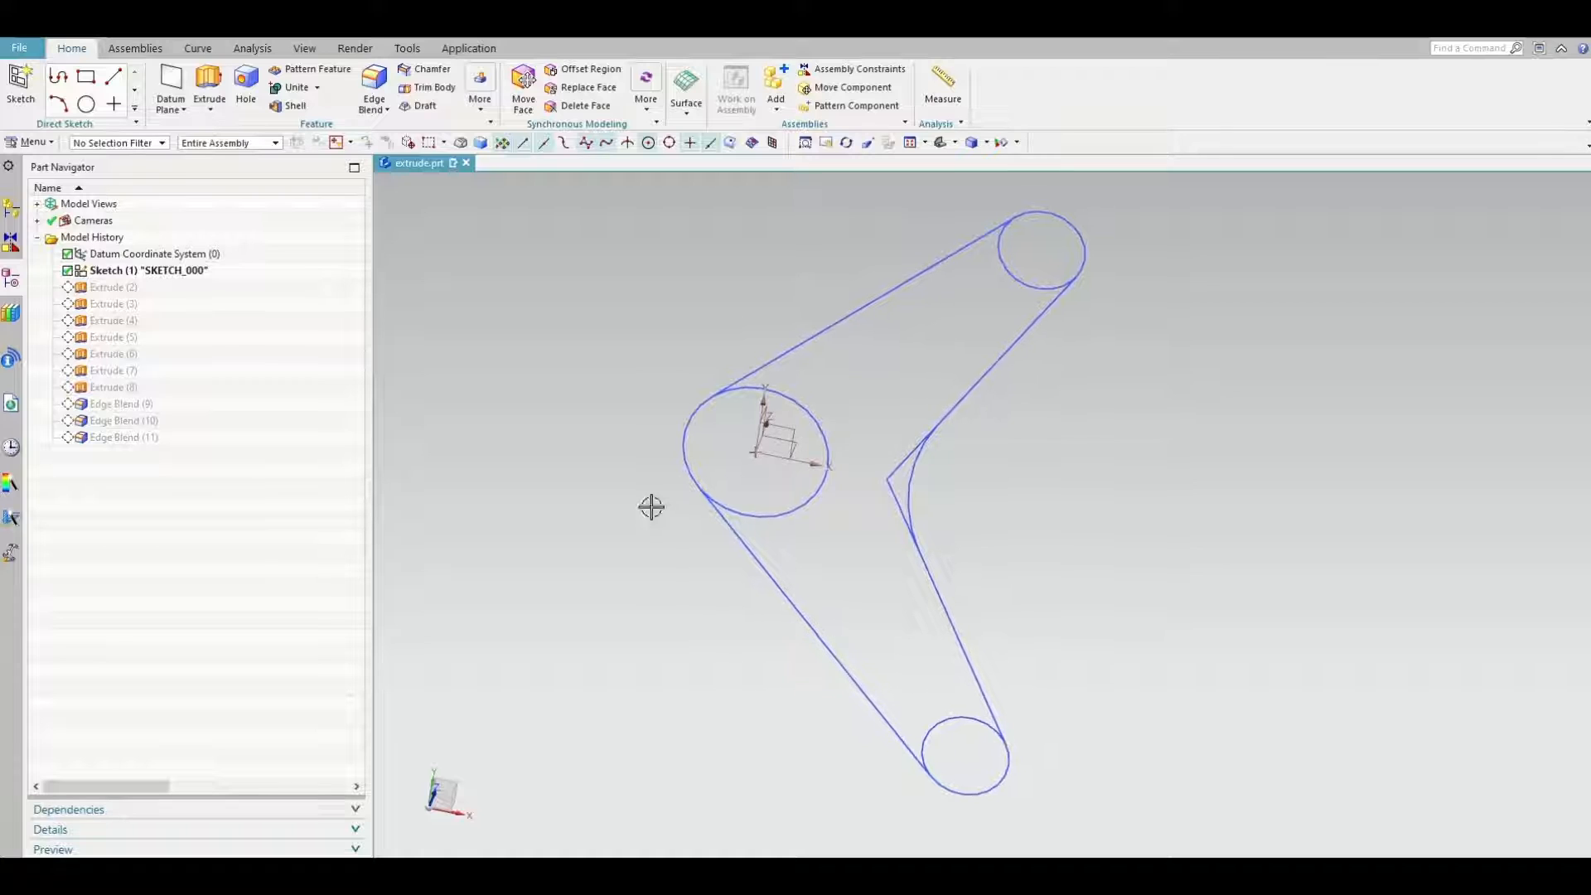
double_click(141, 274)
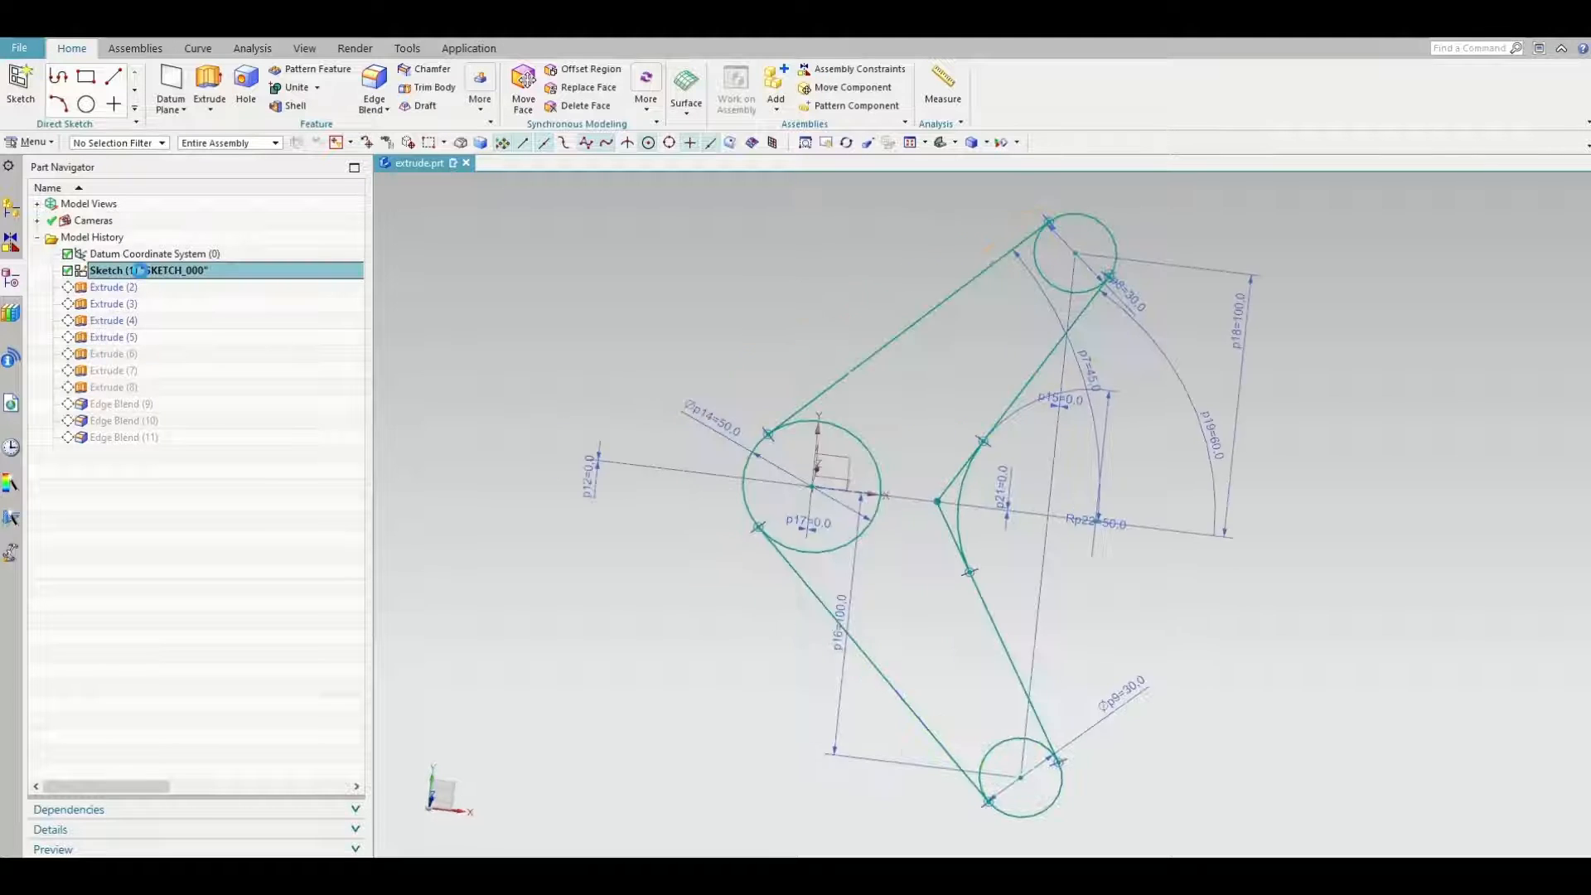
middle_drag(675, 646, 659, 589)
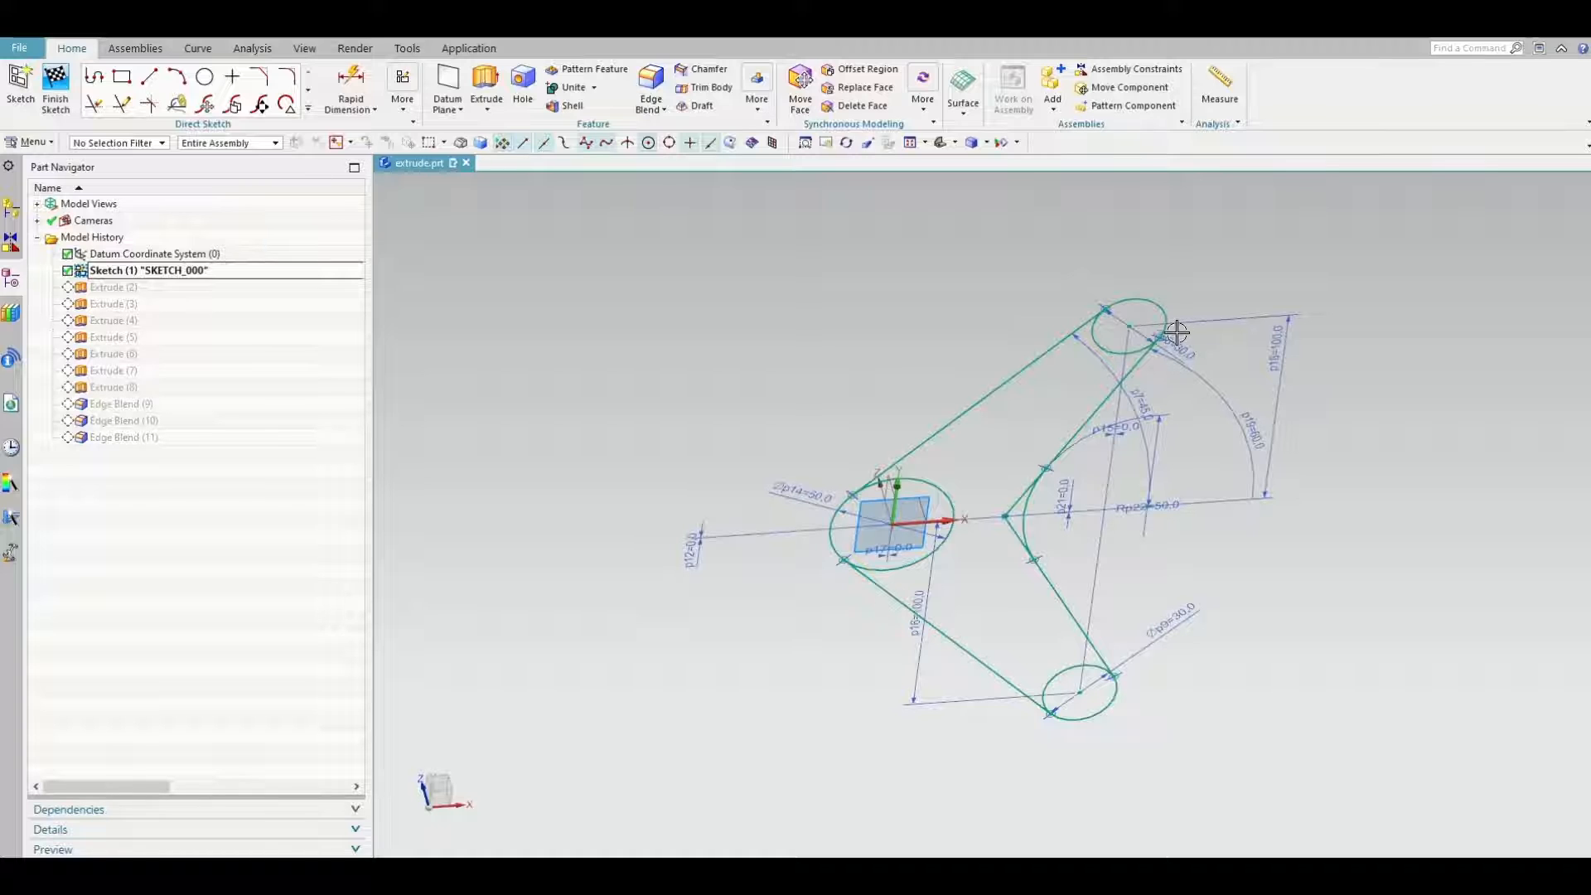
middle_drag(1108, 584, 1129, 614)
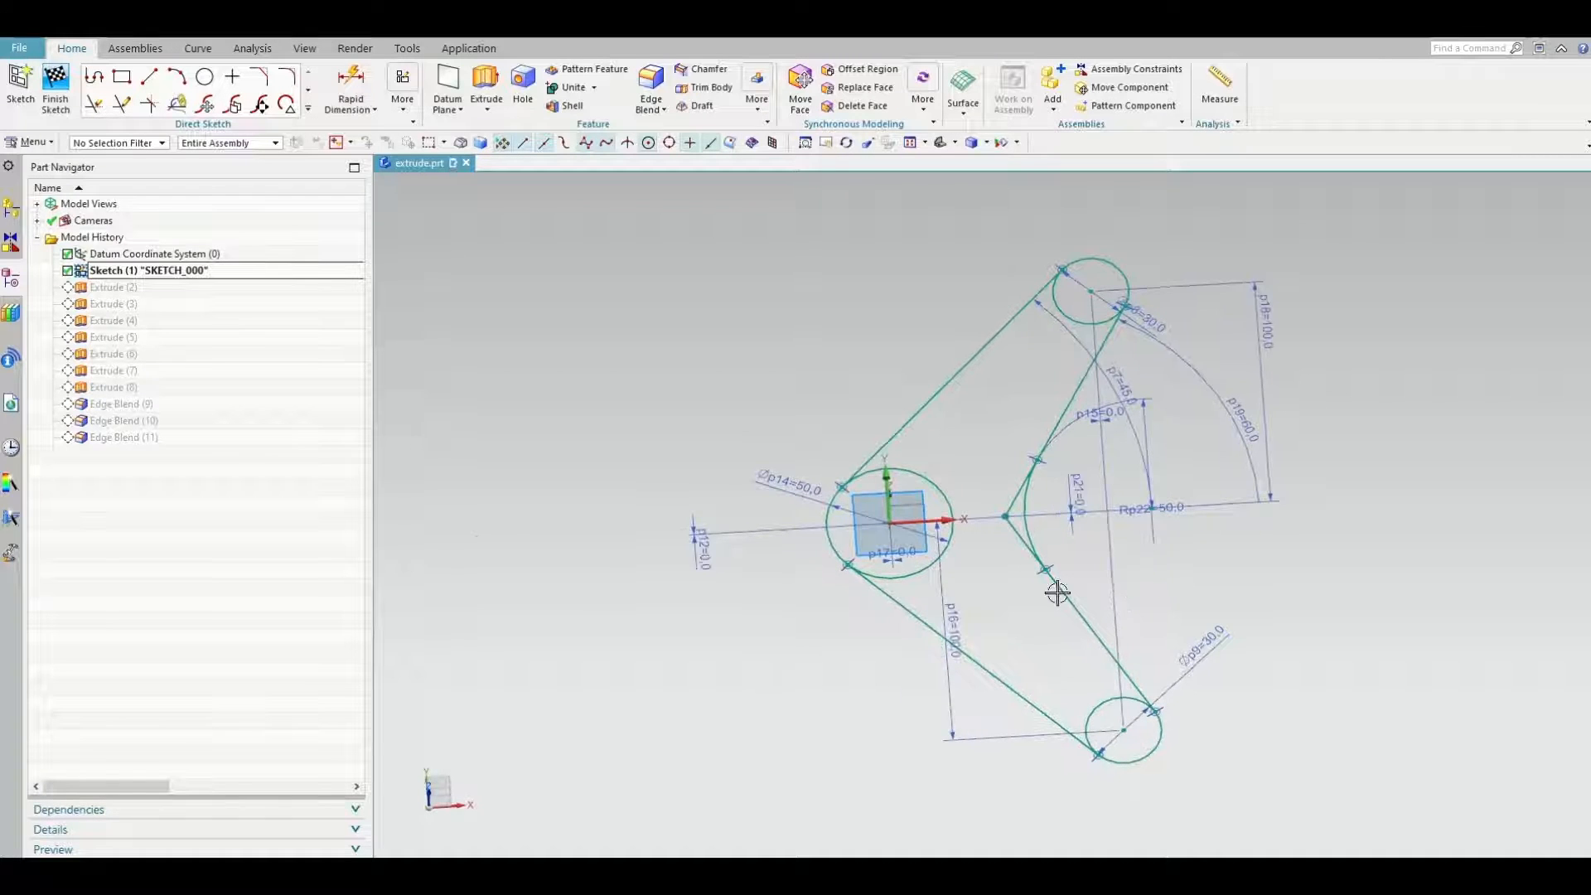
scroll(825, 534, up, 4)
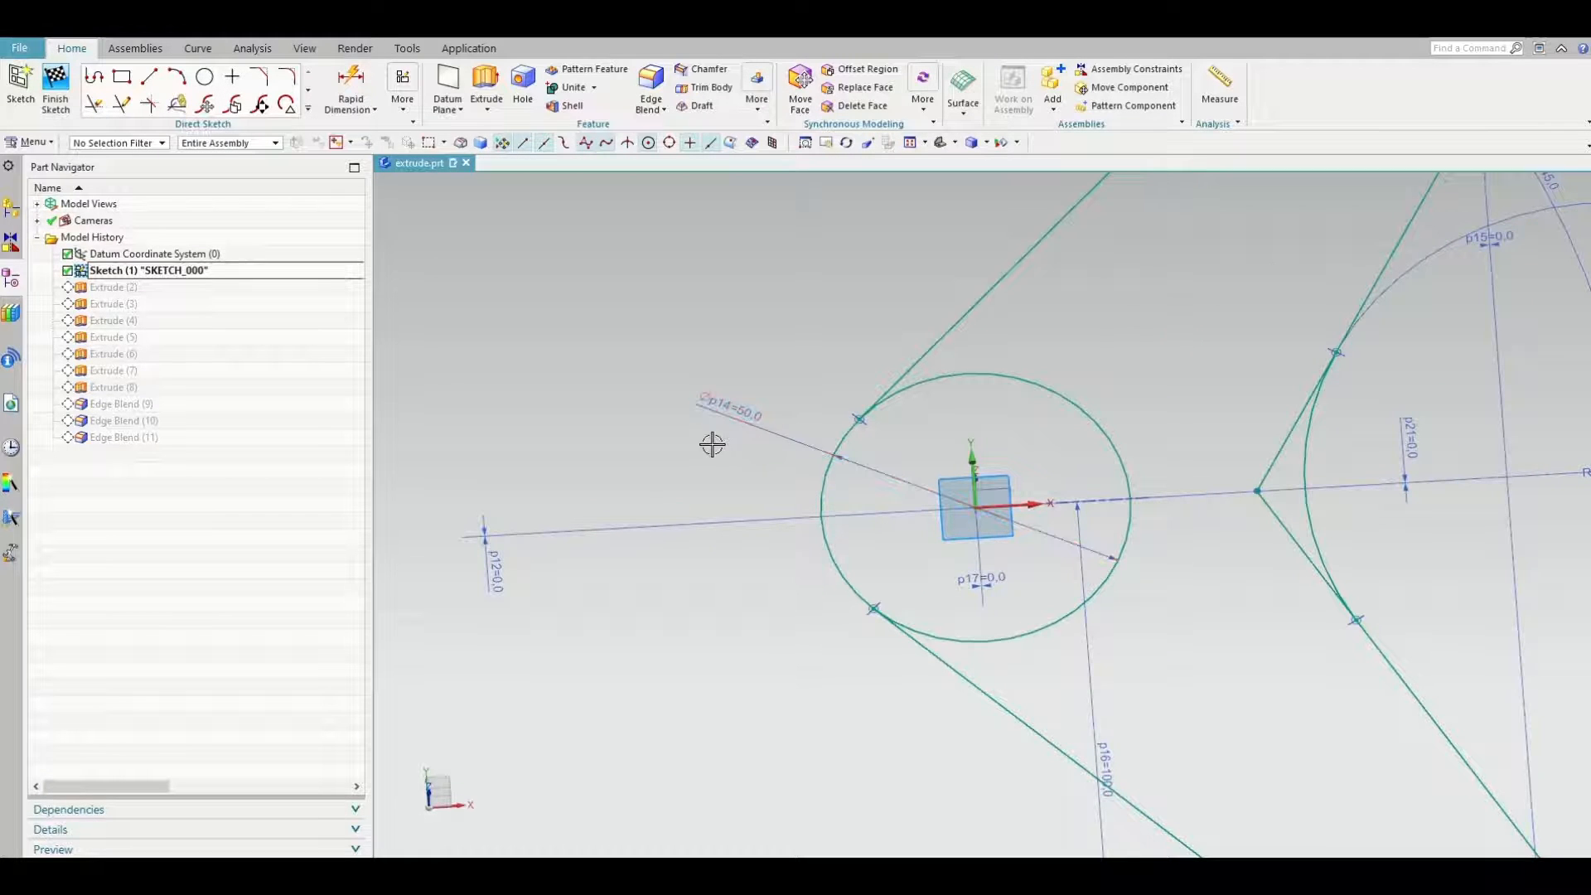
scroll(710, 448, down, 1)
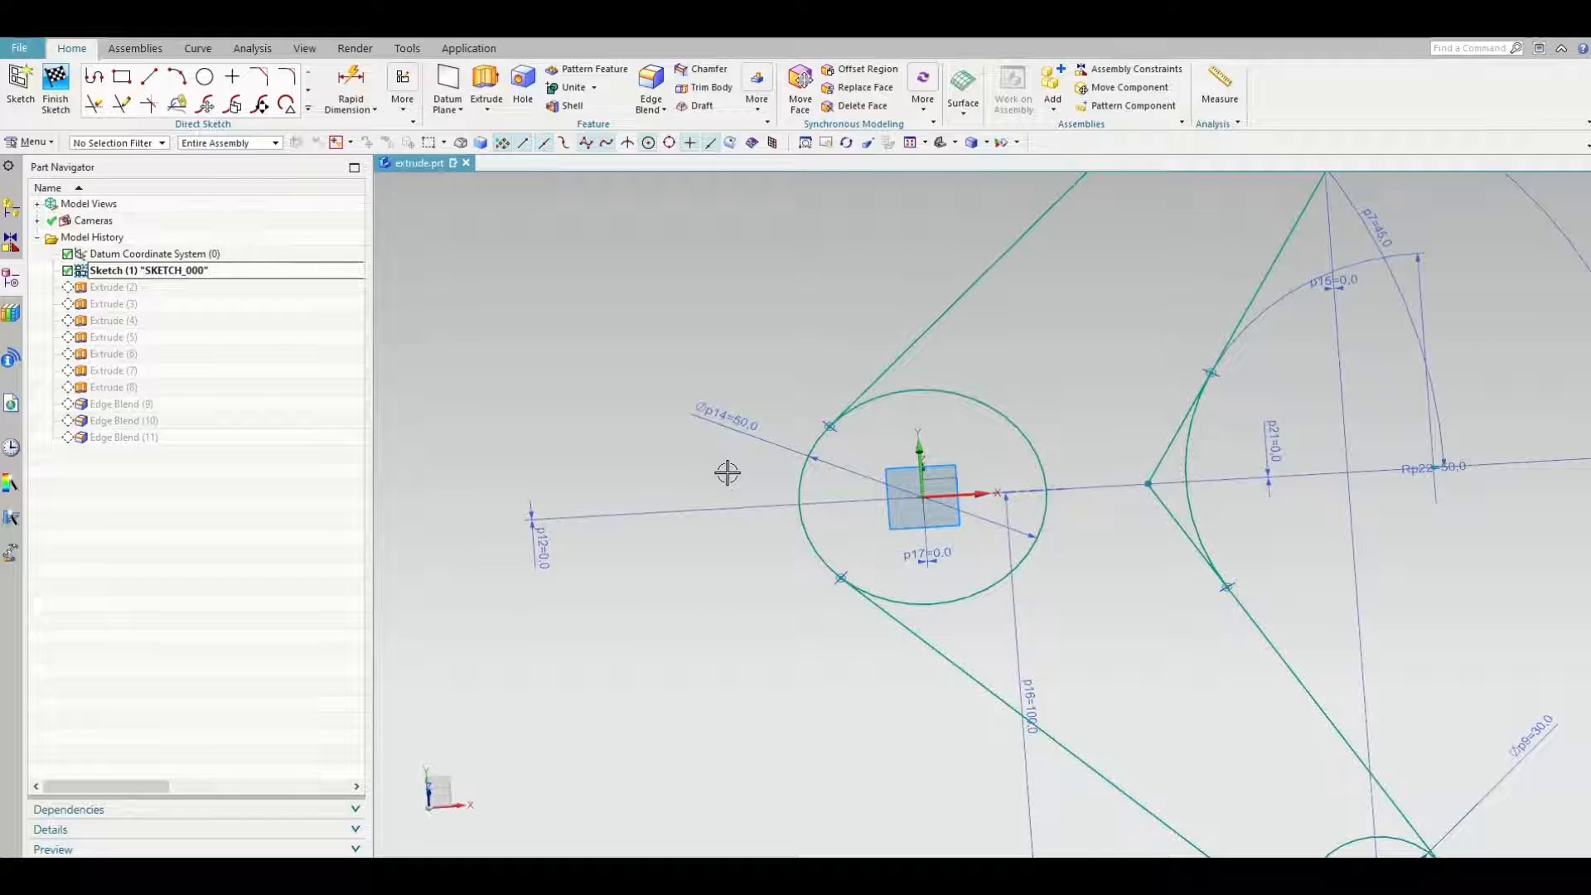
key(F8)
scroll(586, 426, down, 2)
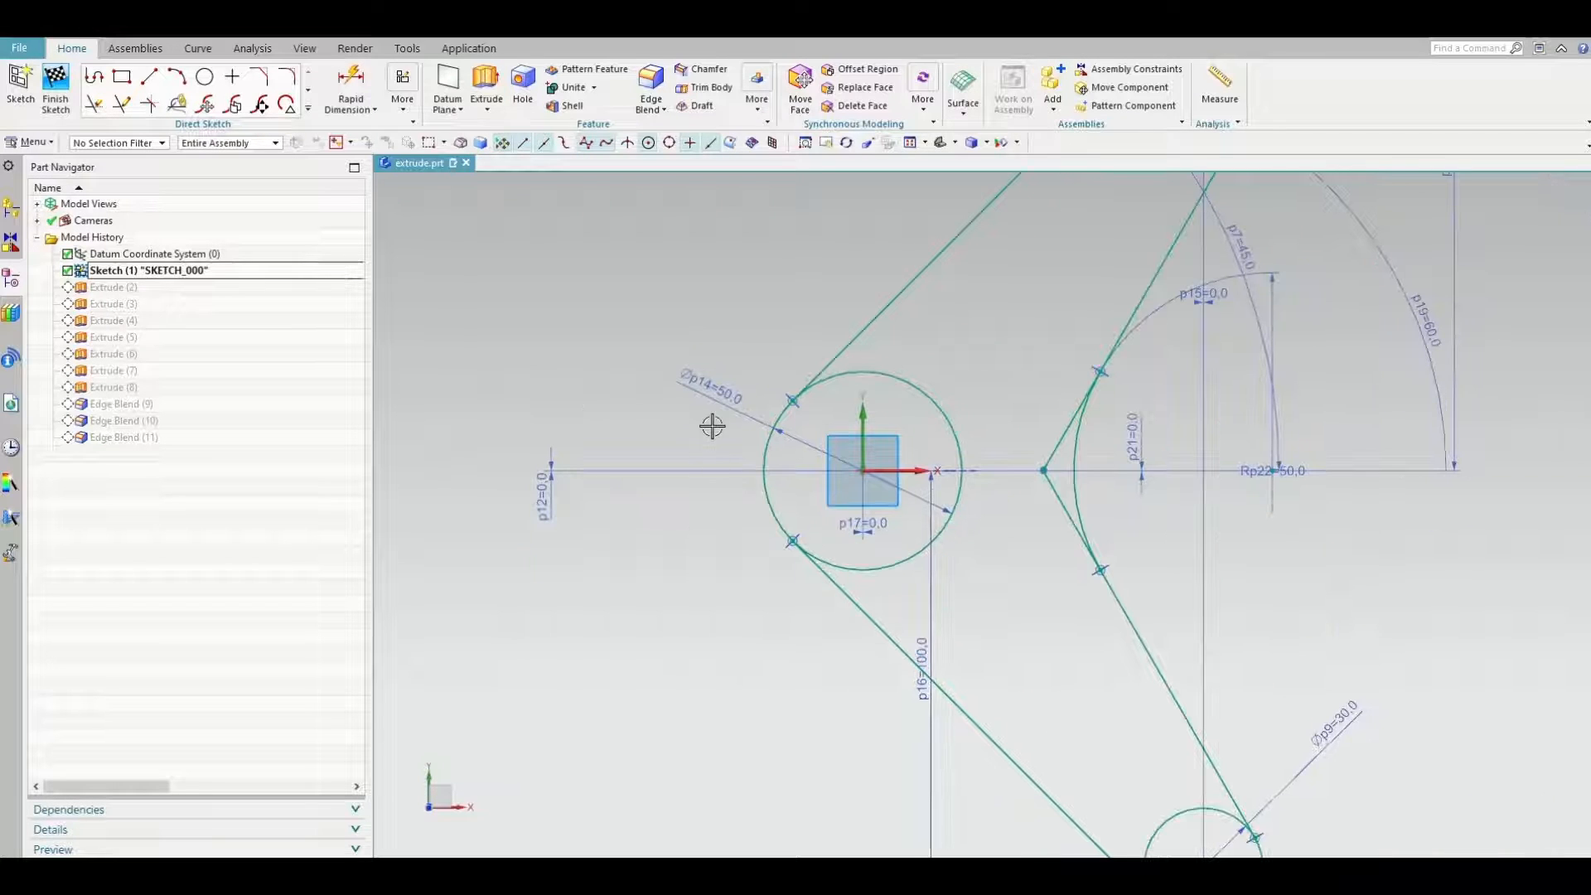
Move the upper small circle's diameter dimension to the upper-left outside of the profile and finish the sketch
scroll(646, 522, down, 1)
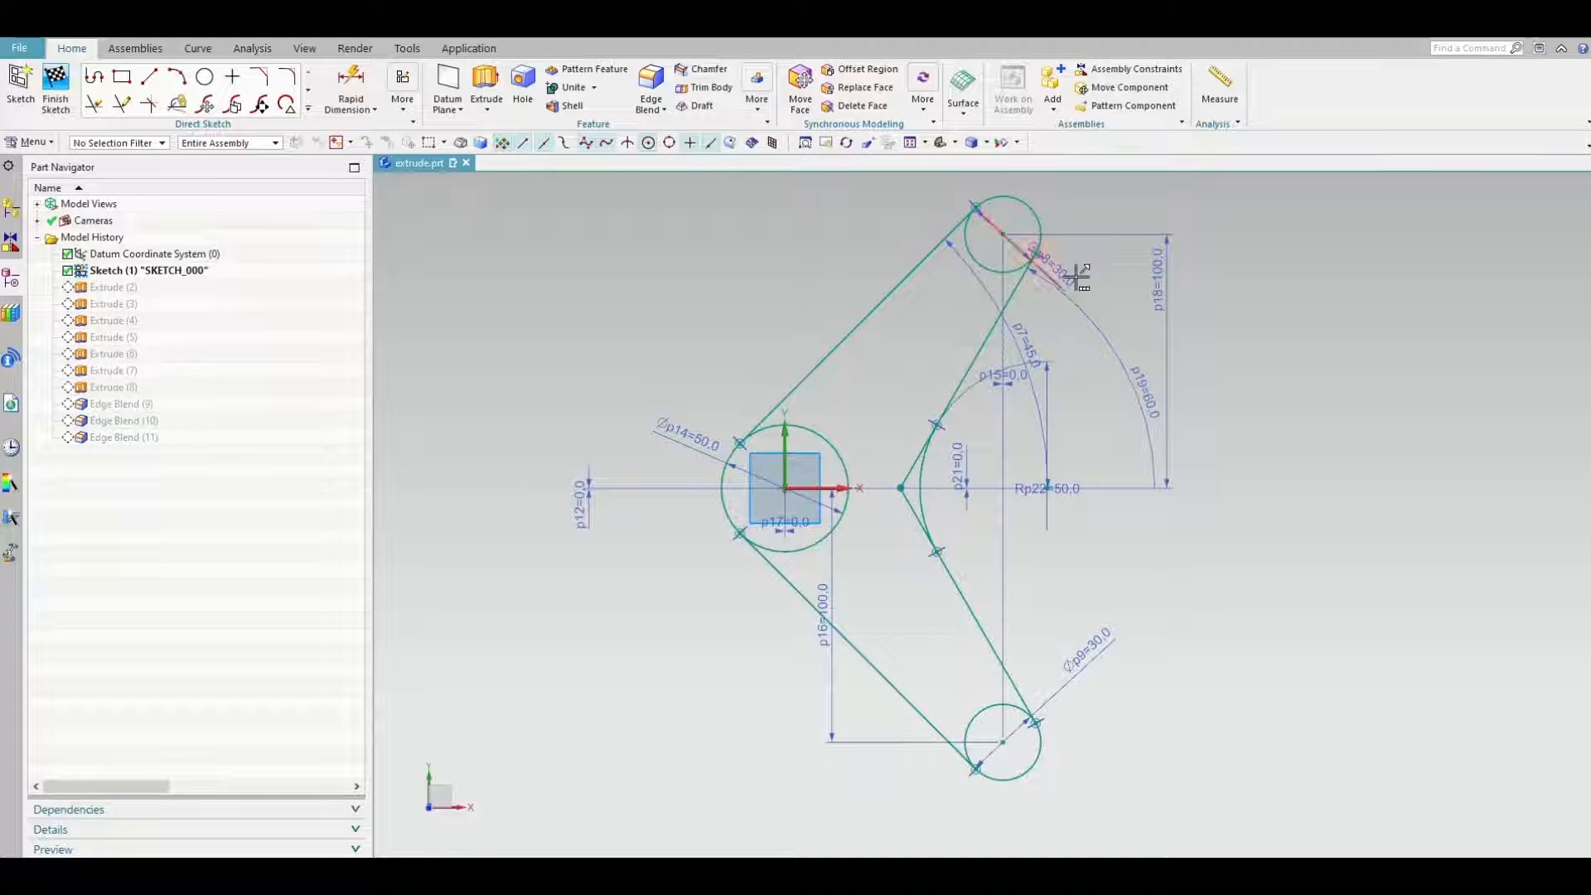
drag(1077, 282, 850, 207)
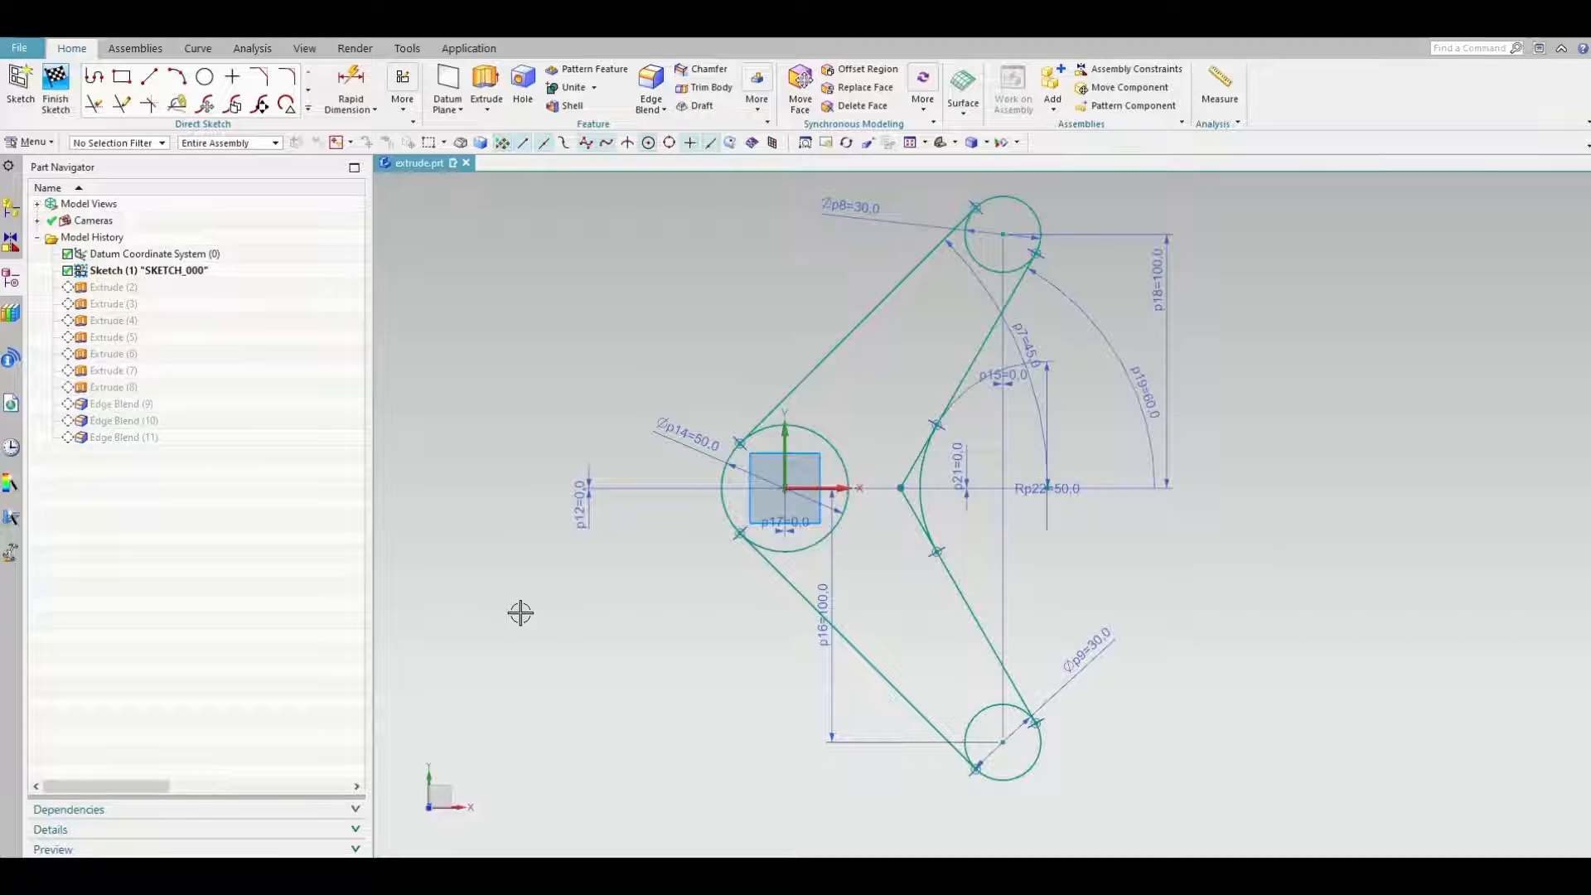
click(56, 81)
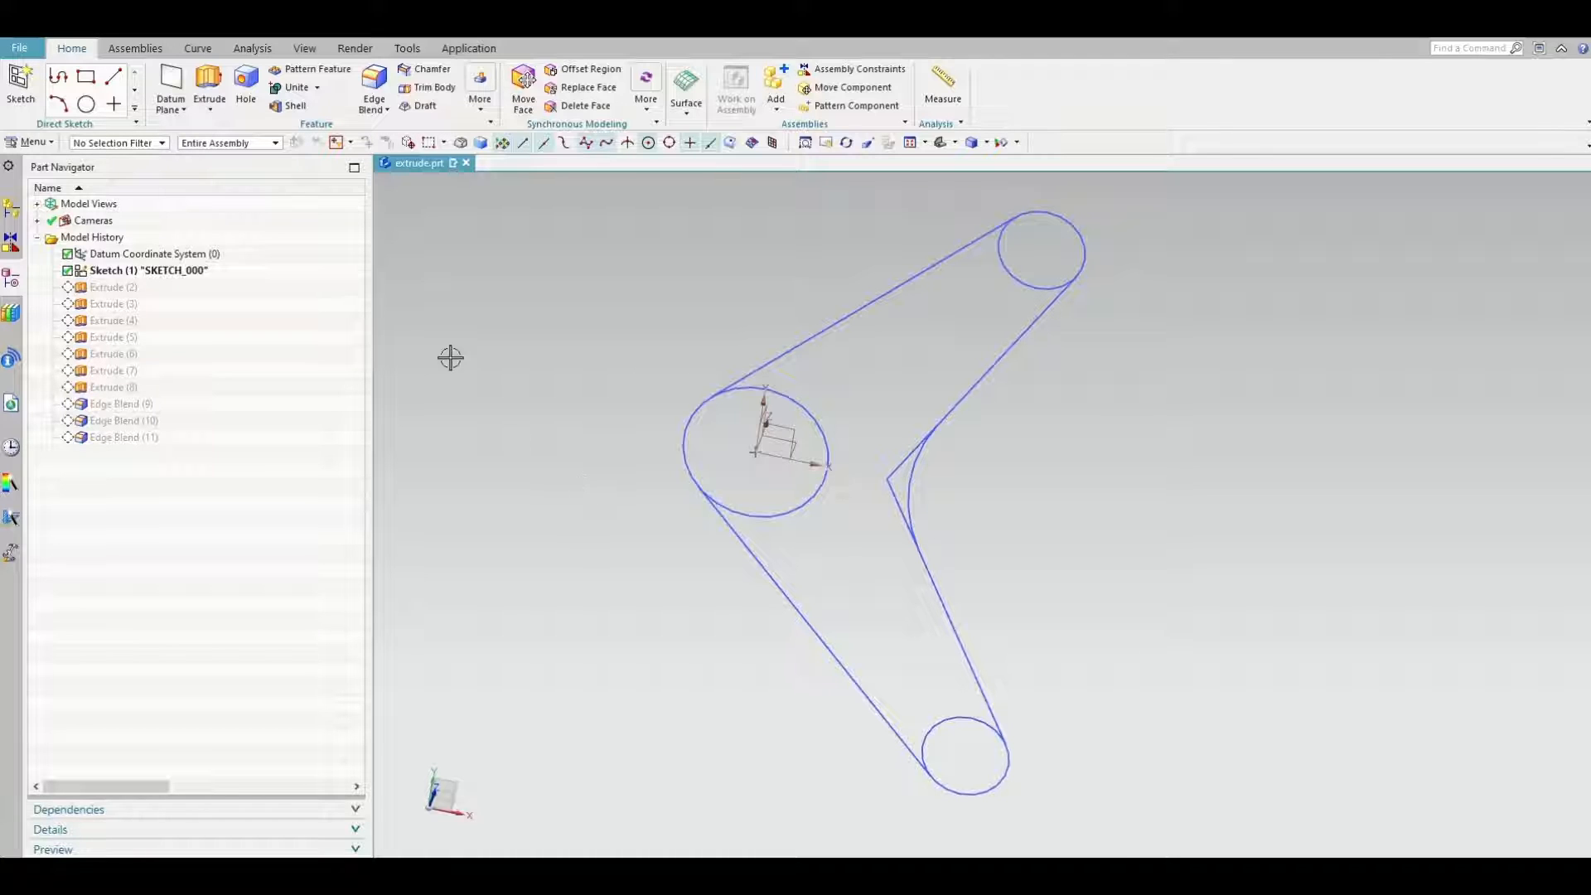
Start an Extrude using connected curves that stop at intersections, selecting the lower outer tangent line and the 50 mm circle's outer arc
click(207, 80)
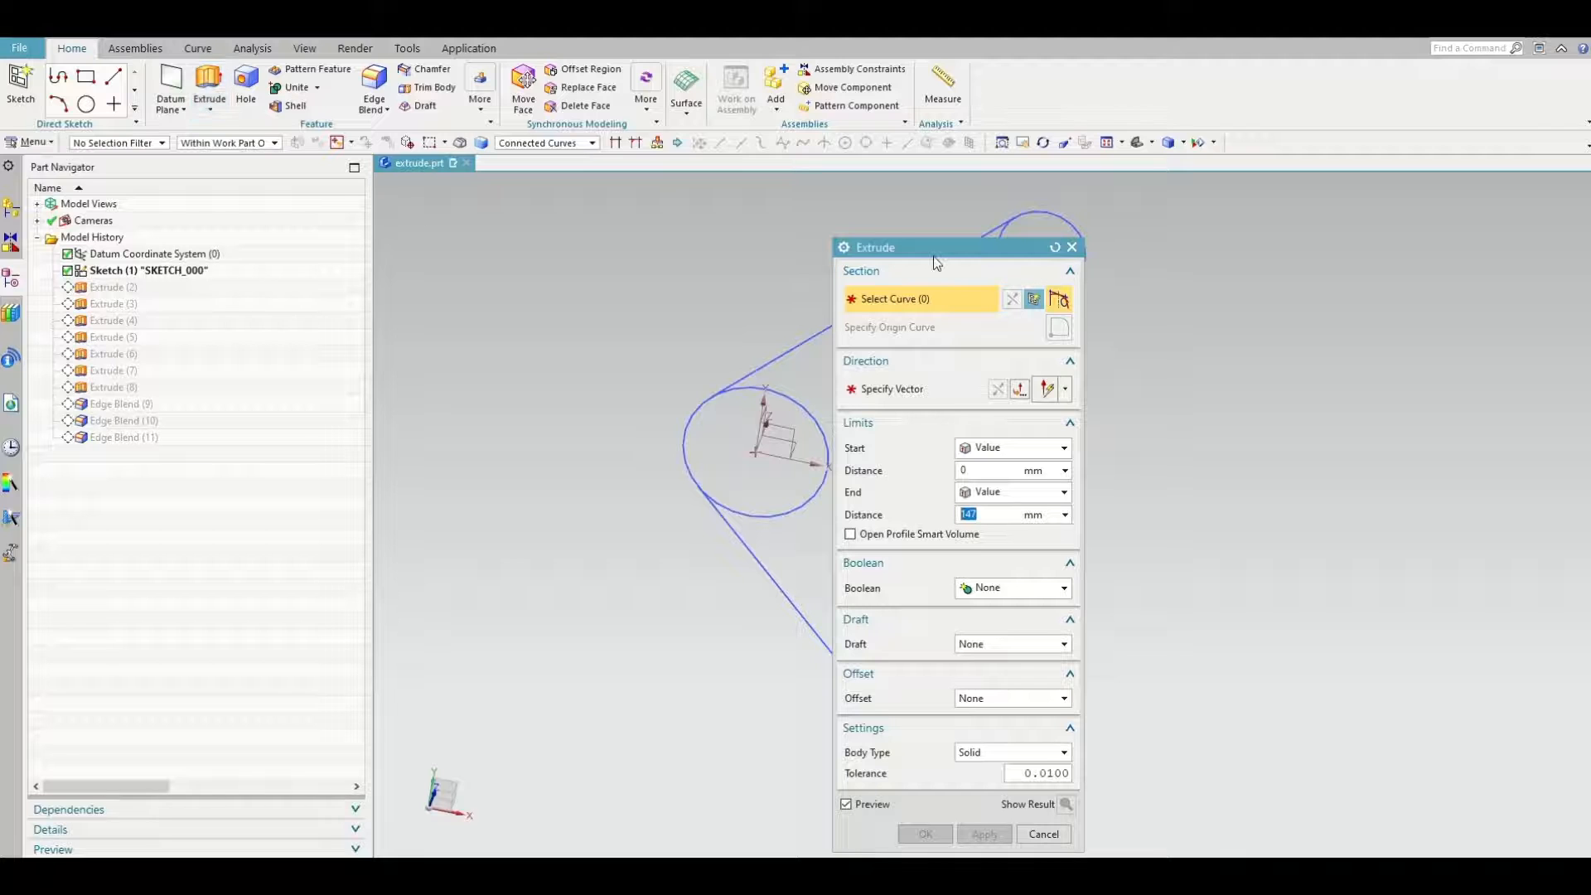
mouse_move(933, 250)
mouse_down()
mouse_move(810, 220)
mouse_move(1136, 241)
mouse_move(1289, 215)
mouse_up()
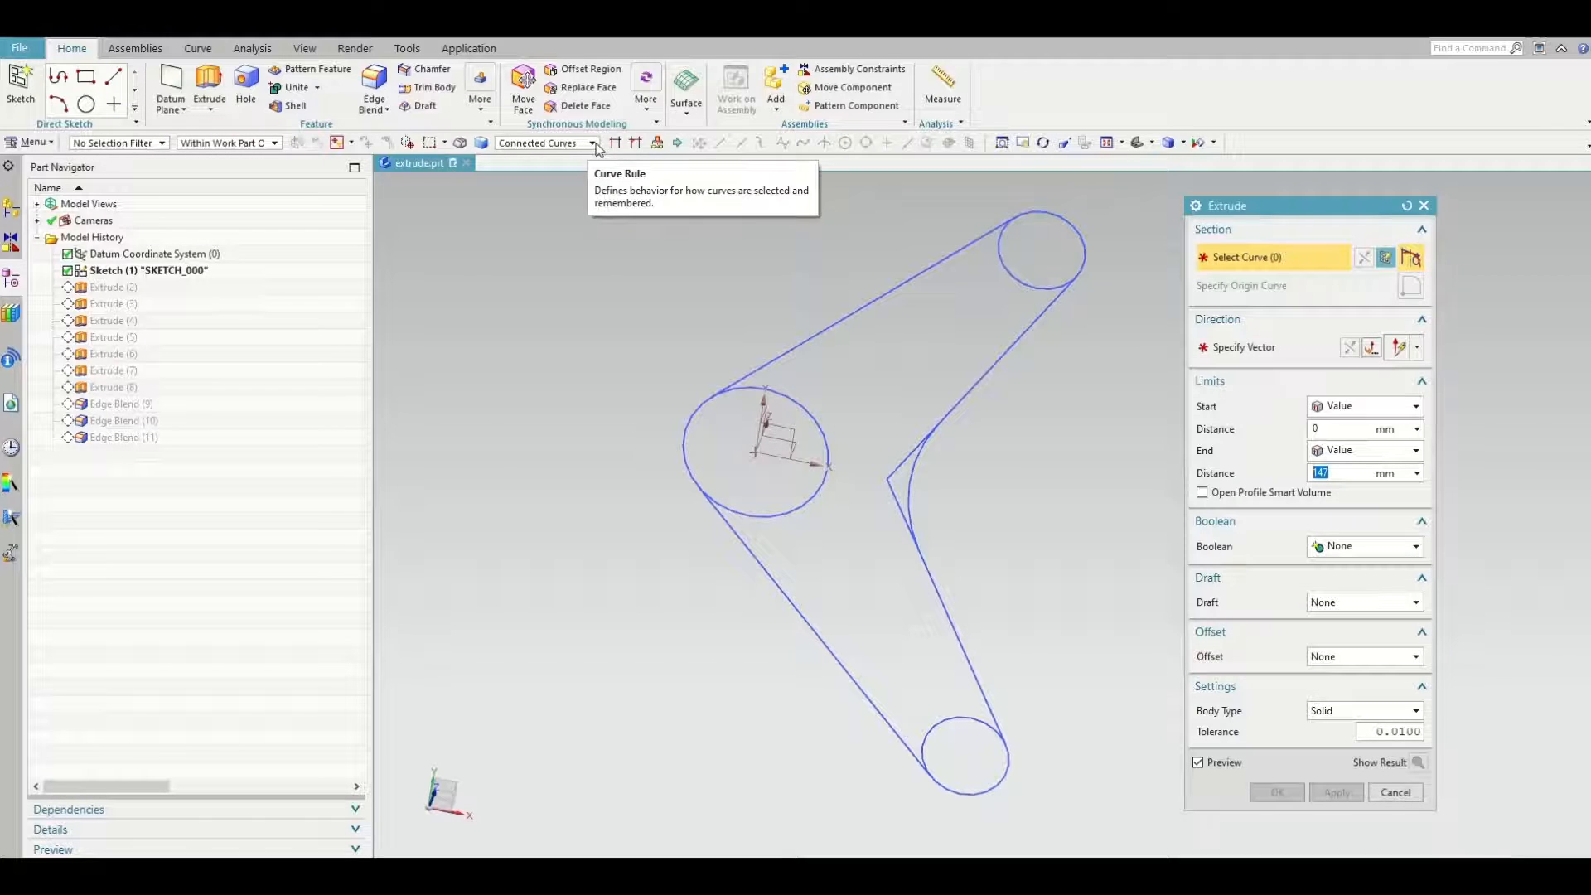
click(594, 143)
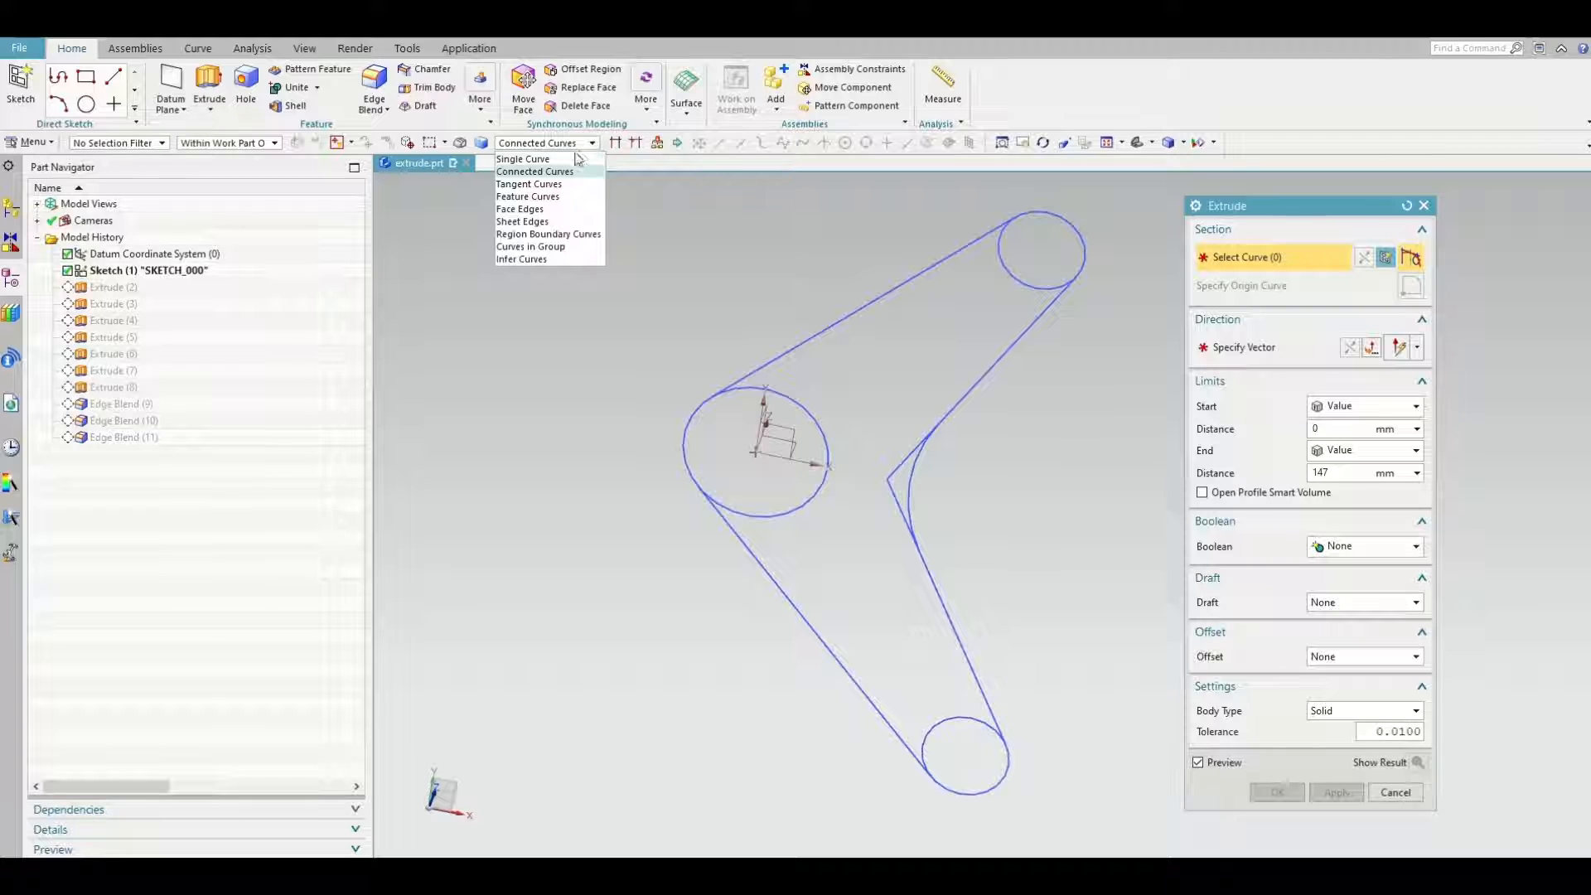
click(536, 172)
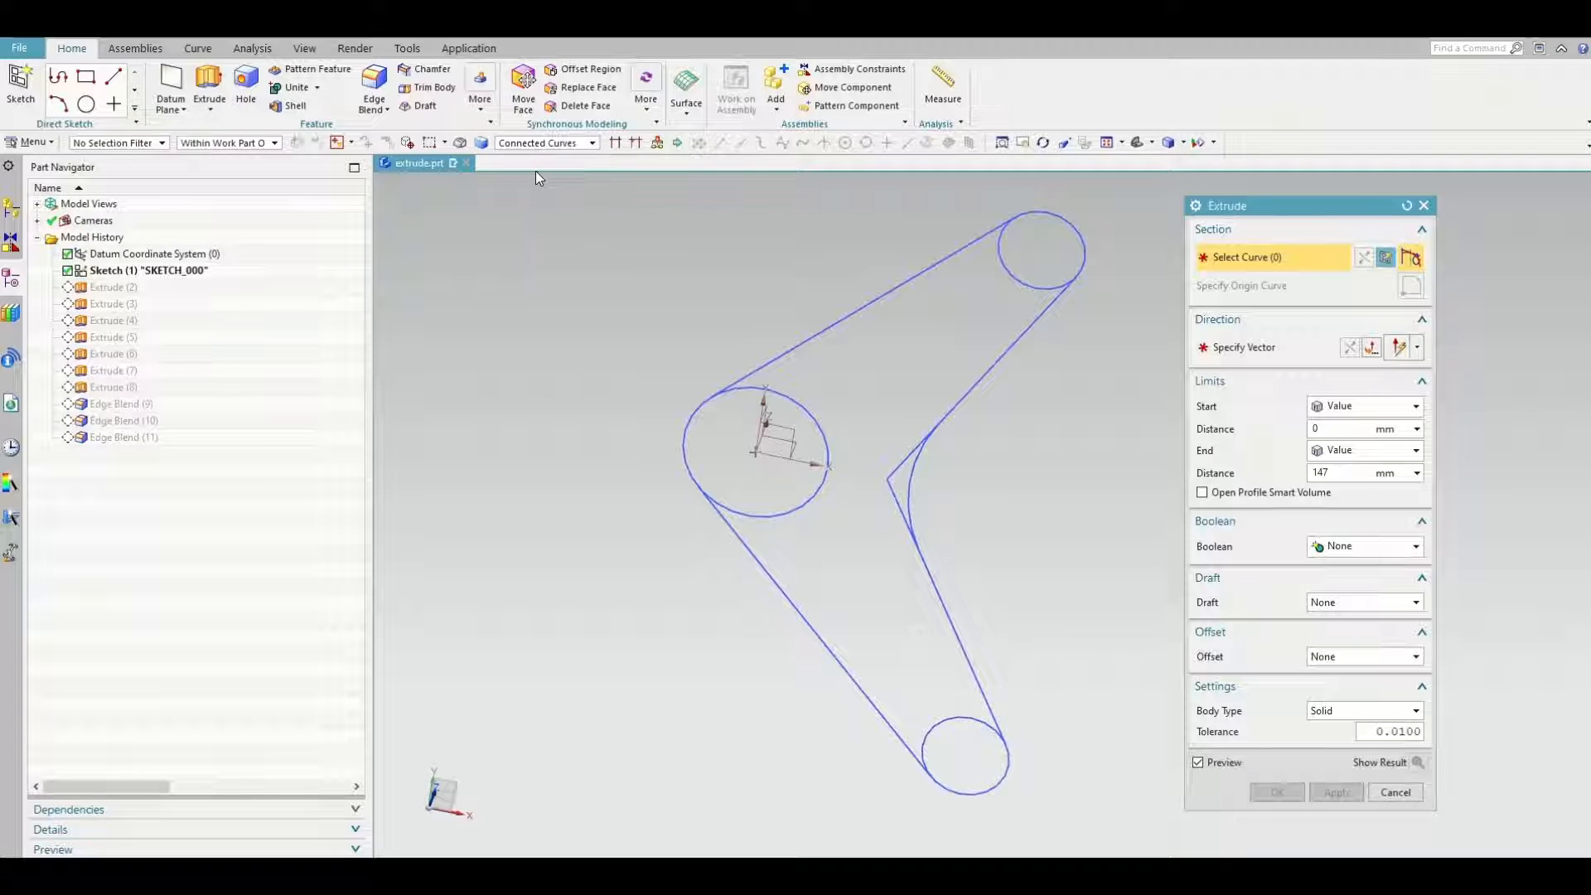
click(617, 144)
click(815, 630)
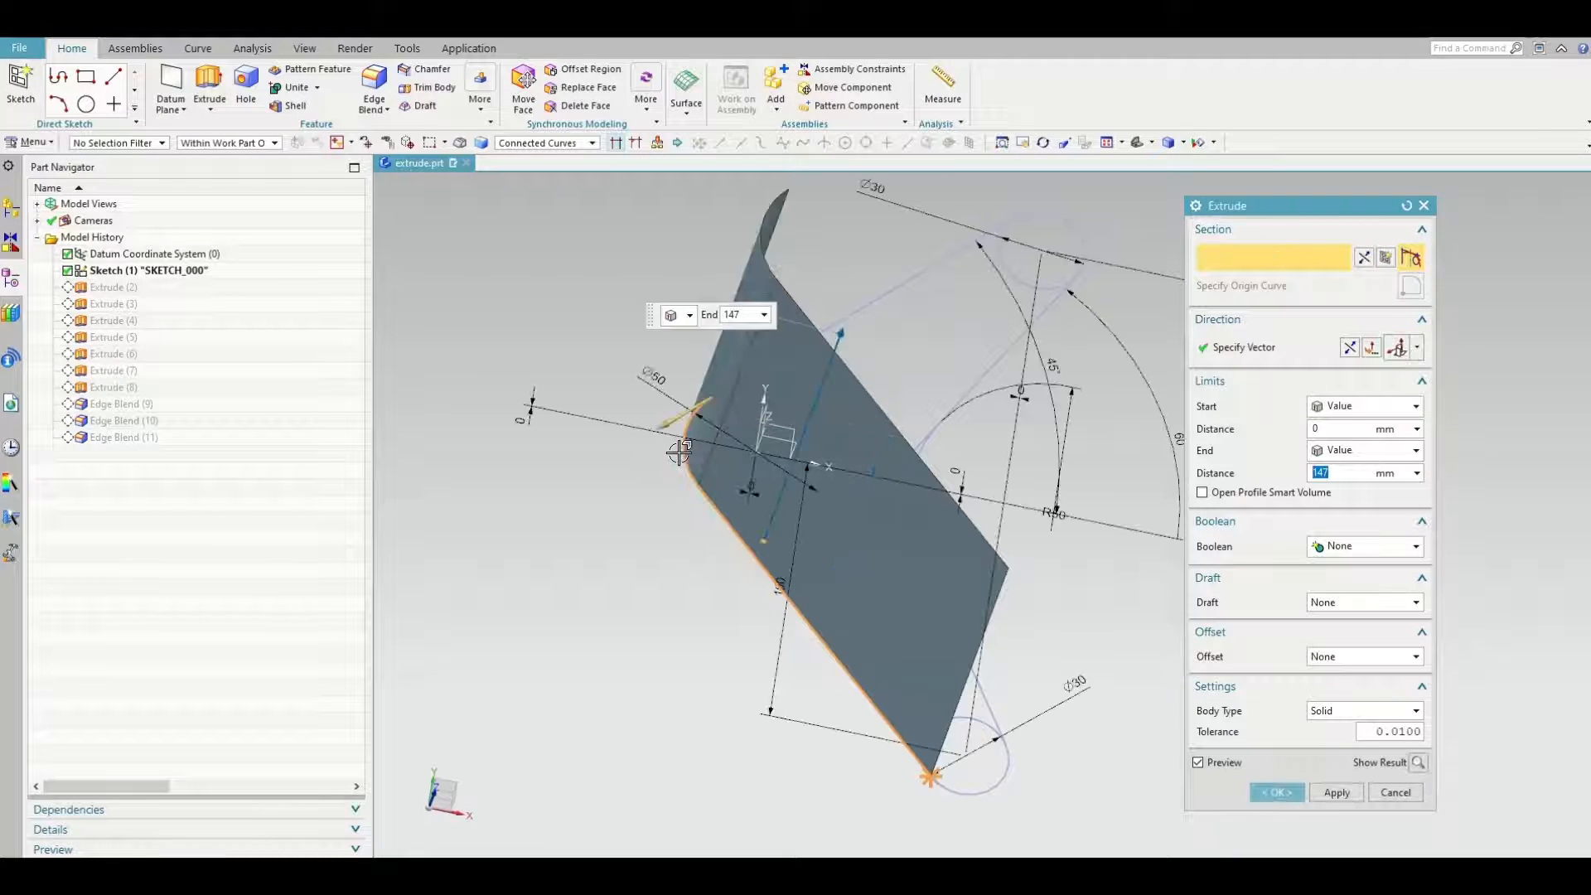
click(680, 452)
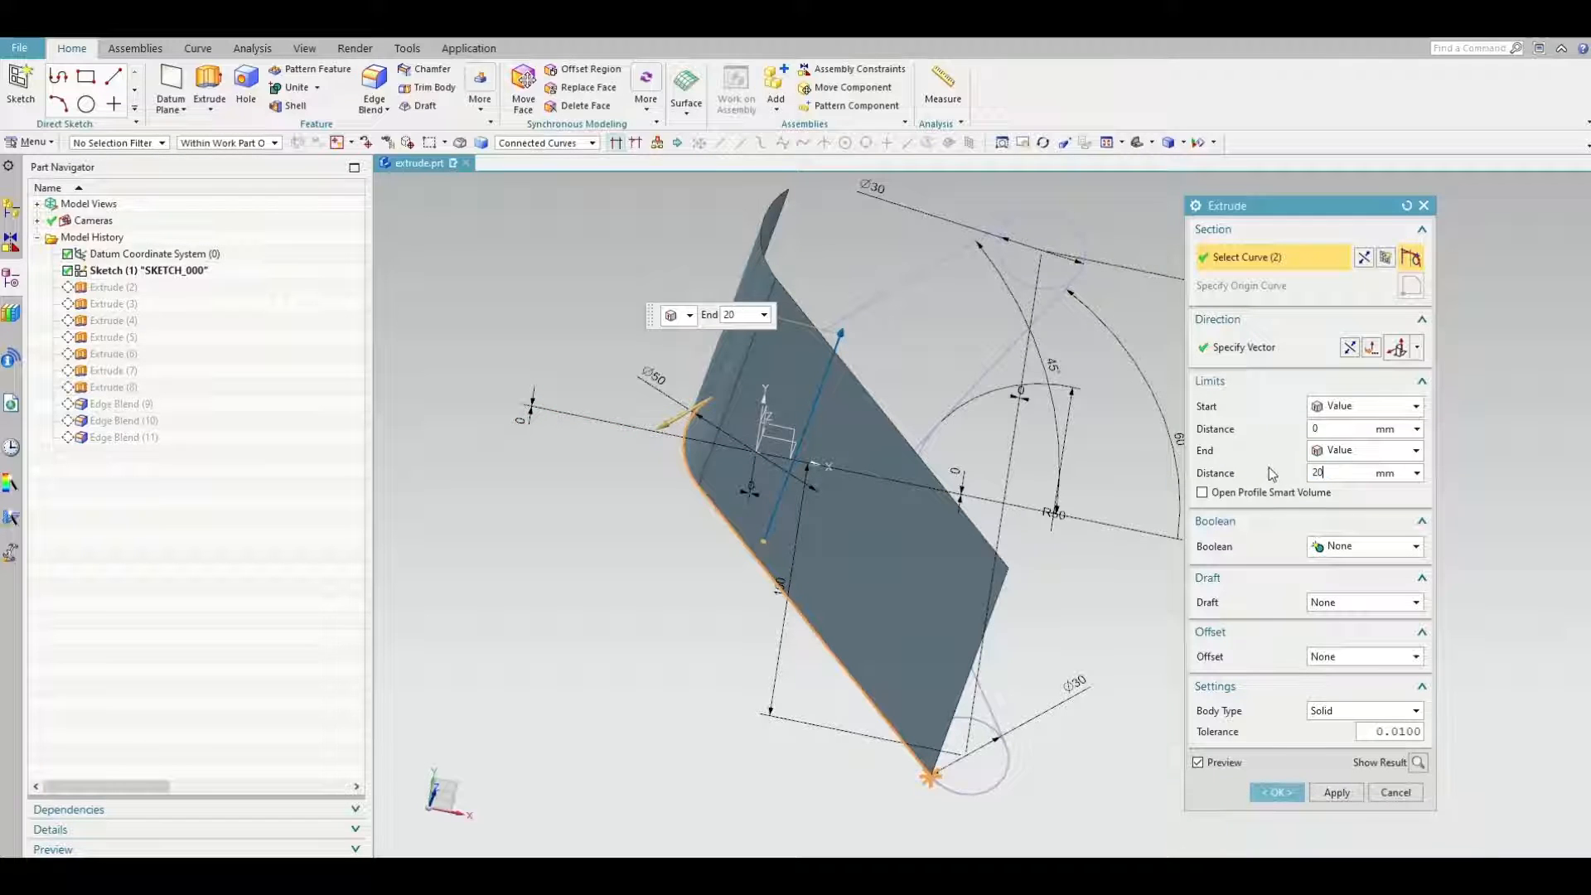
Set the extrusion's end distance to 15 mm and reverse its direction
text(20)
key(Return)
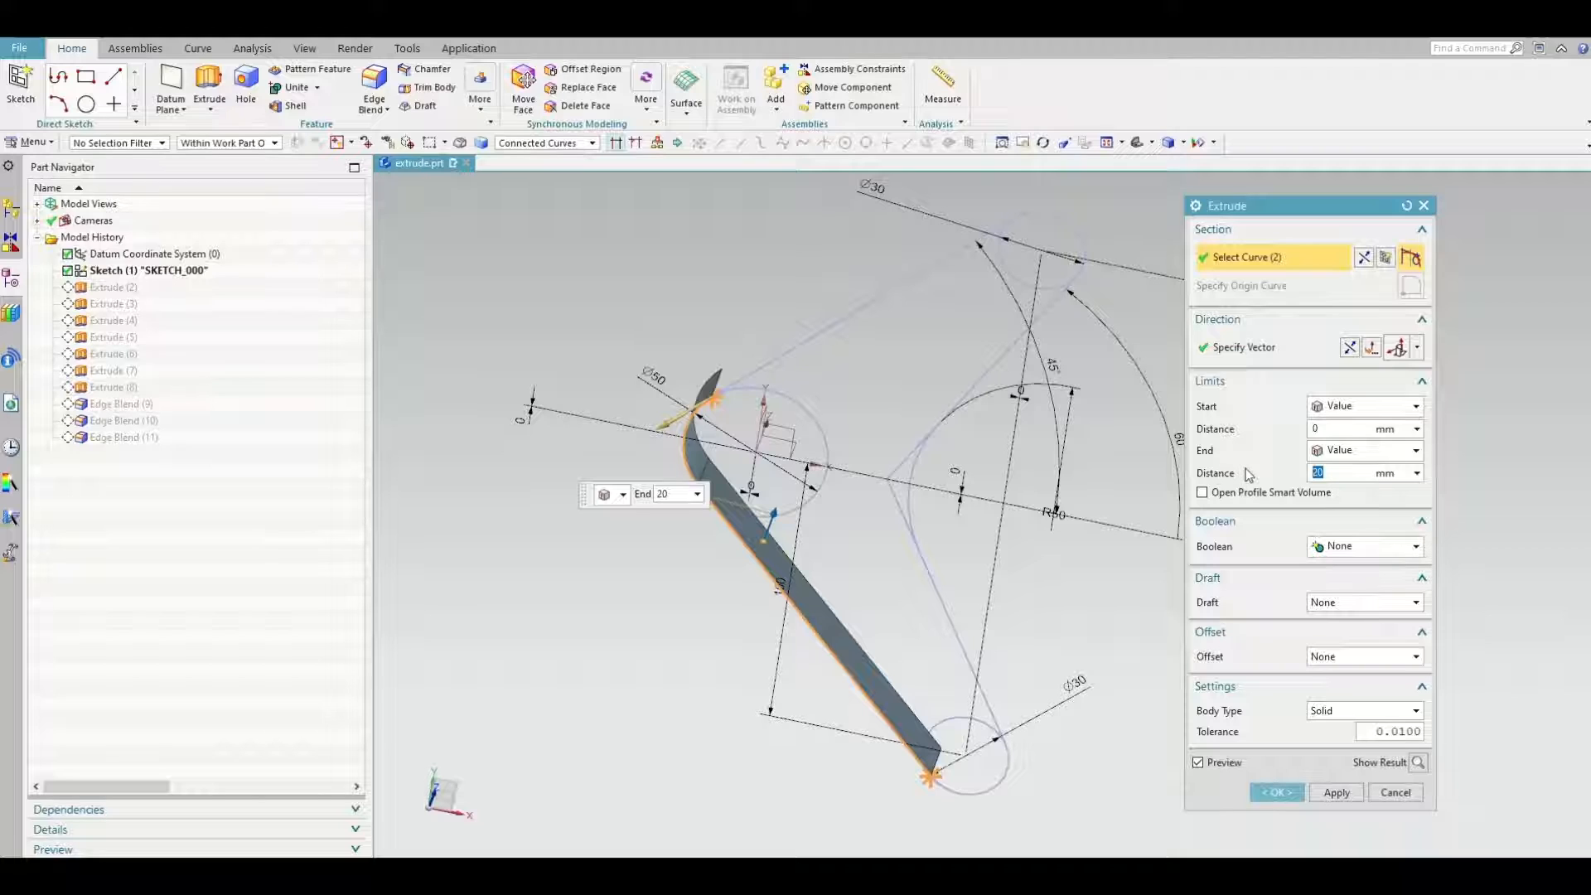
text(15)
key(Return)
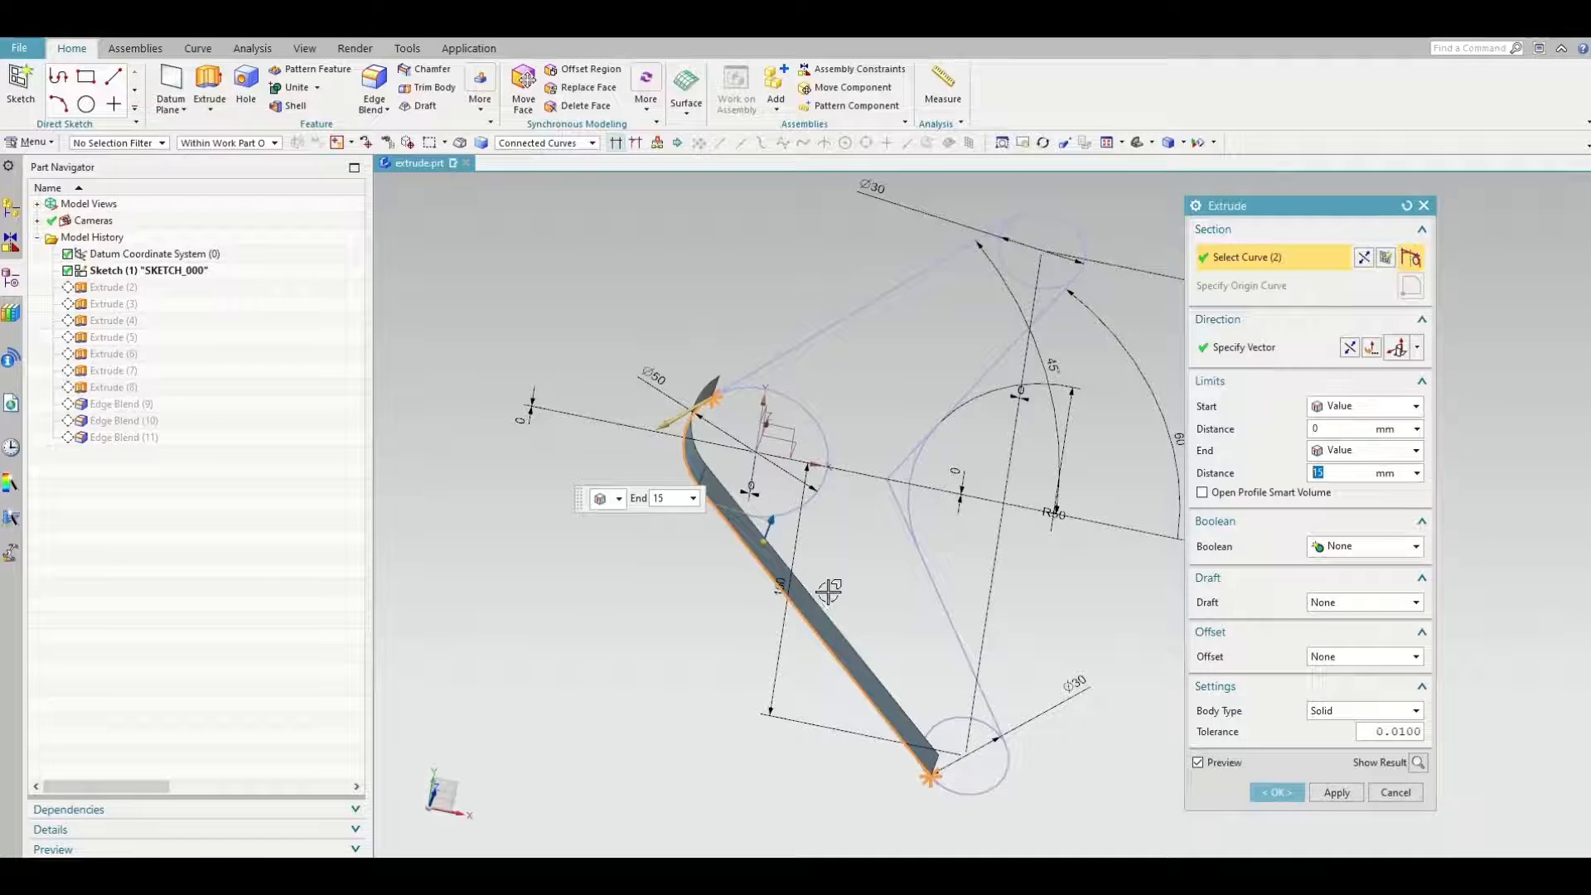
middle_drag(826, 597, 832, 521)
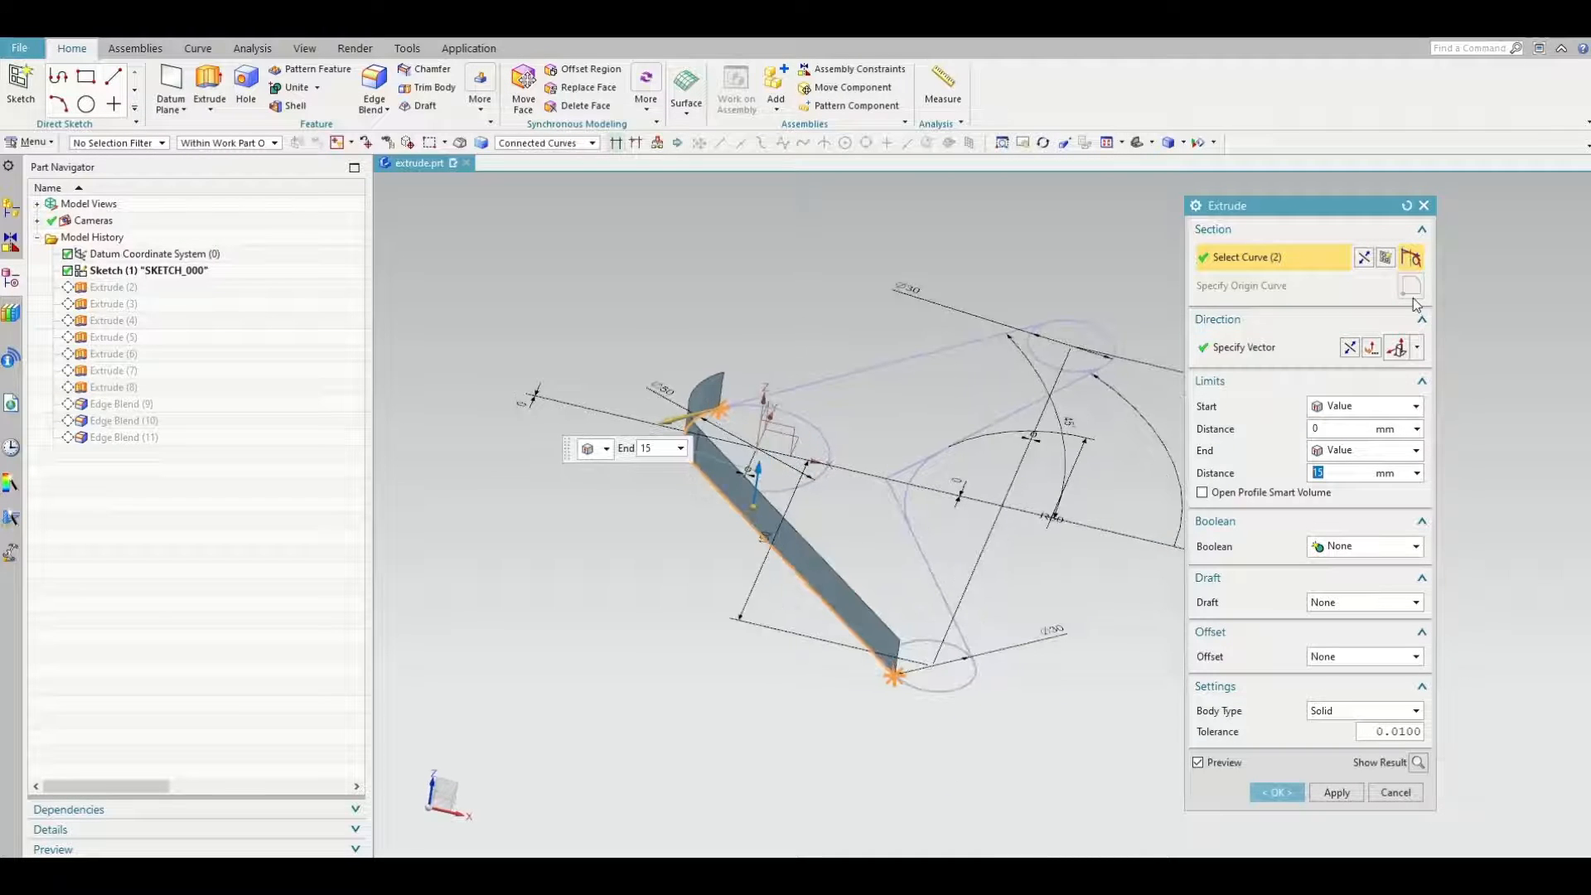
click(1350, 350)
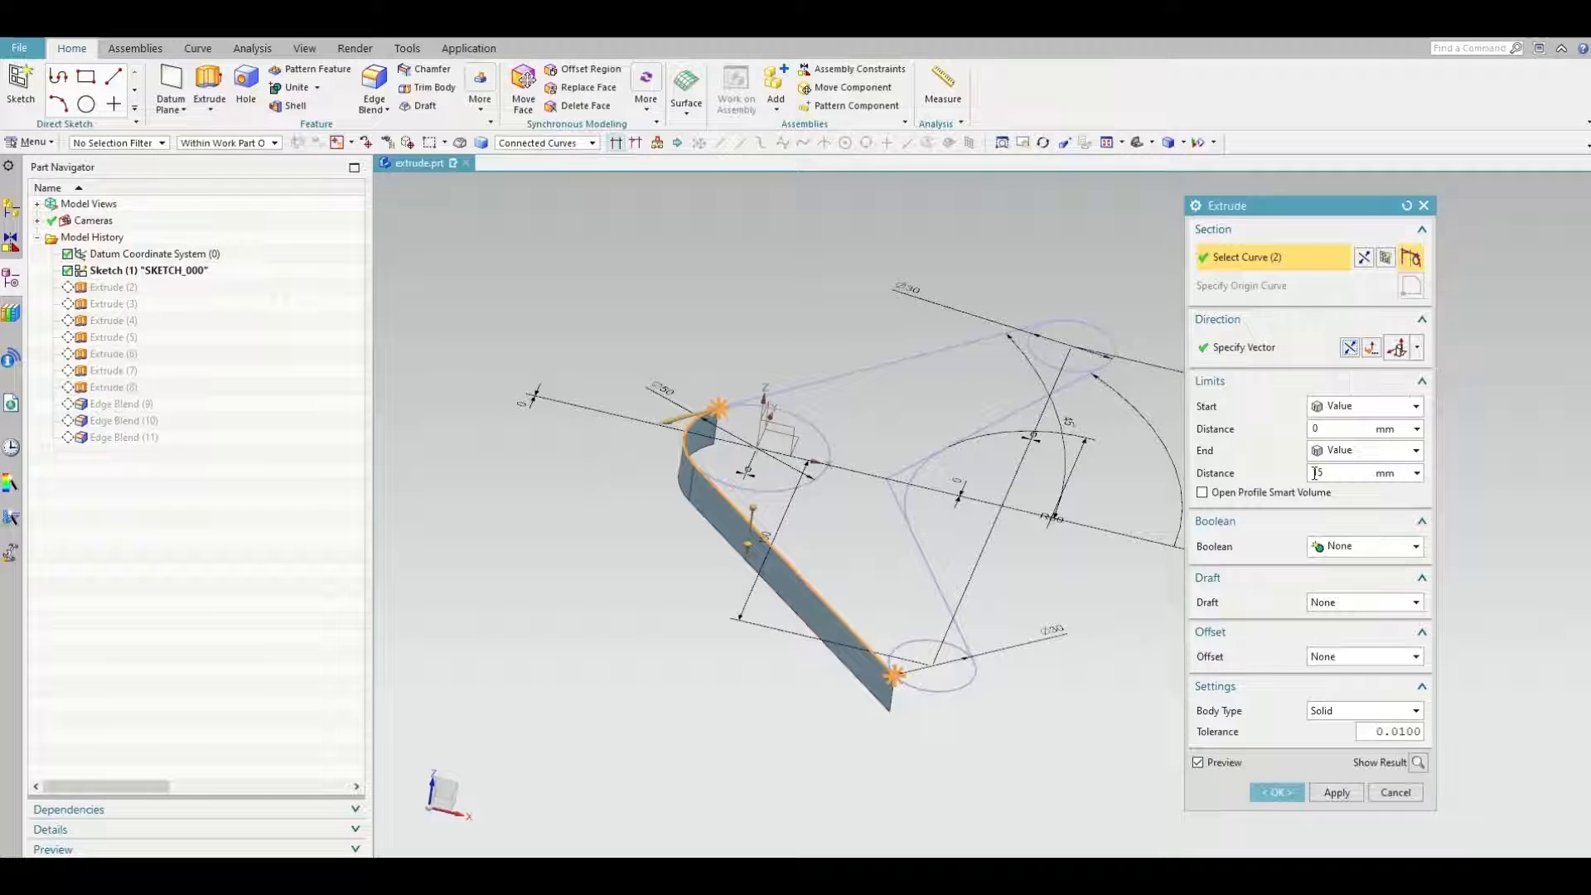
Add the upper outer tangent line, the upper small circle's outer arc and the upper inner tangent line to the extrusion section
scroll(728, 396, up, 3)
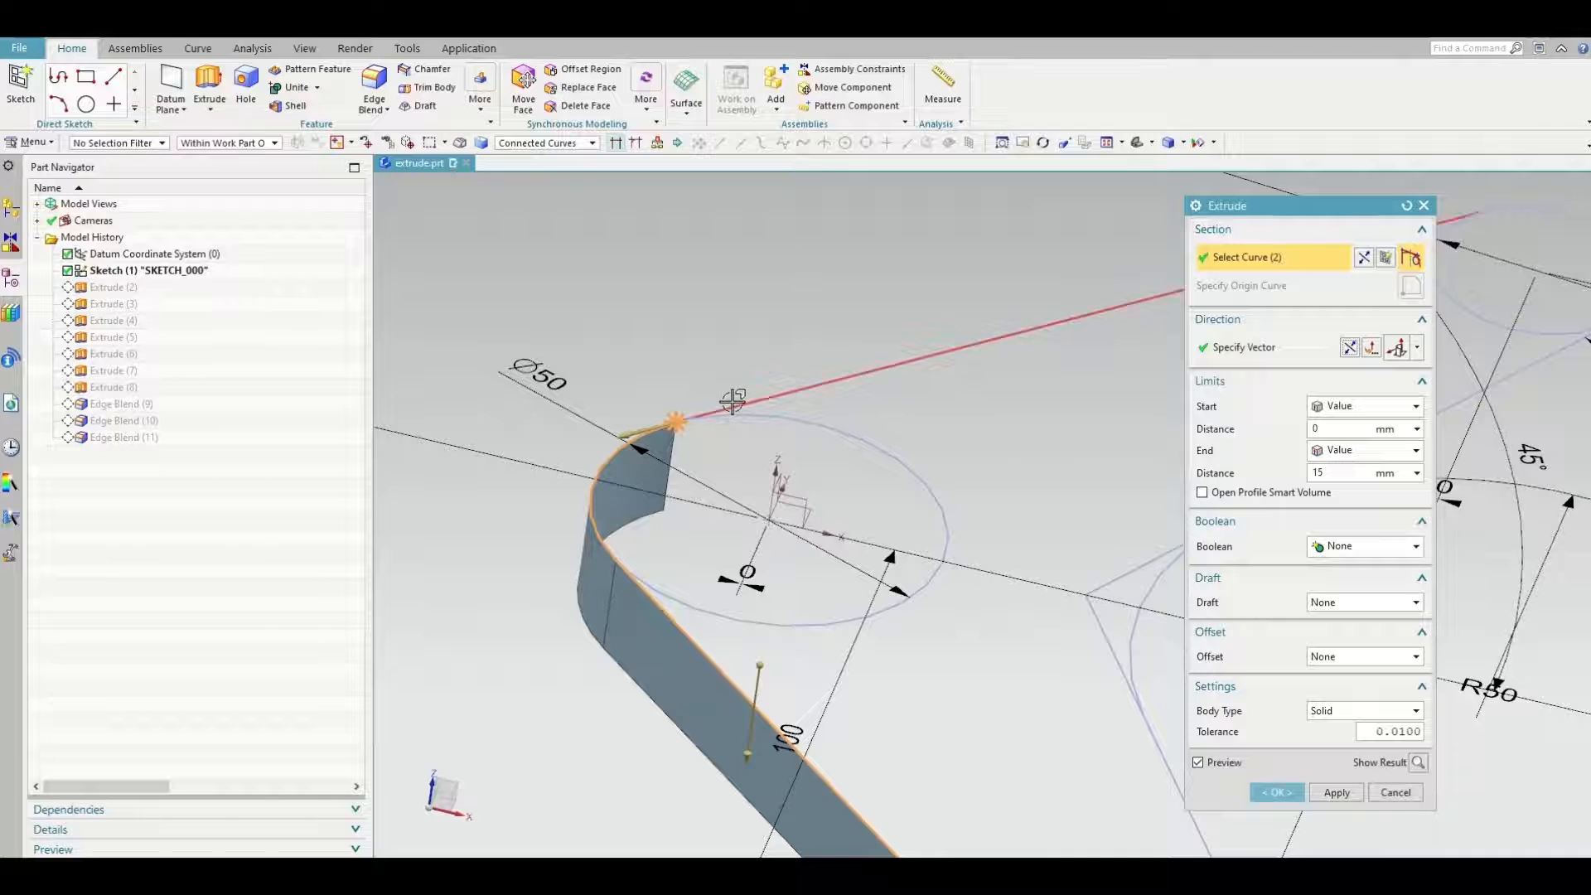
click(733, 401)
scroll(912, 414, down, 3)
scroll(961, 423, up, 4)
middle_drag(962, 423, 965, 363)
click(993, 236)
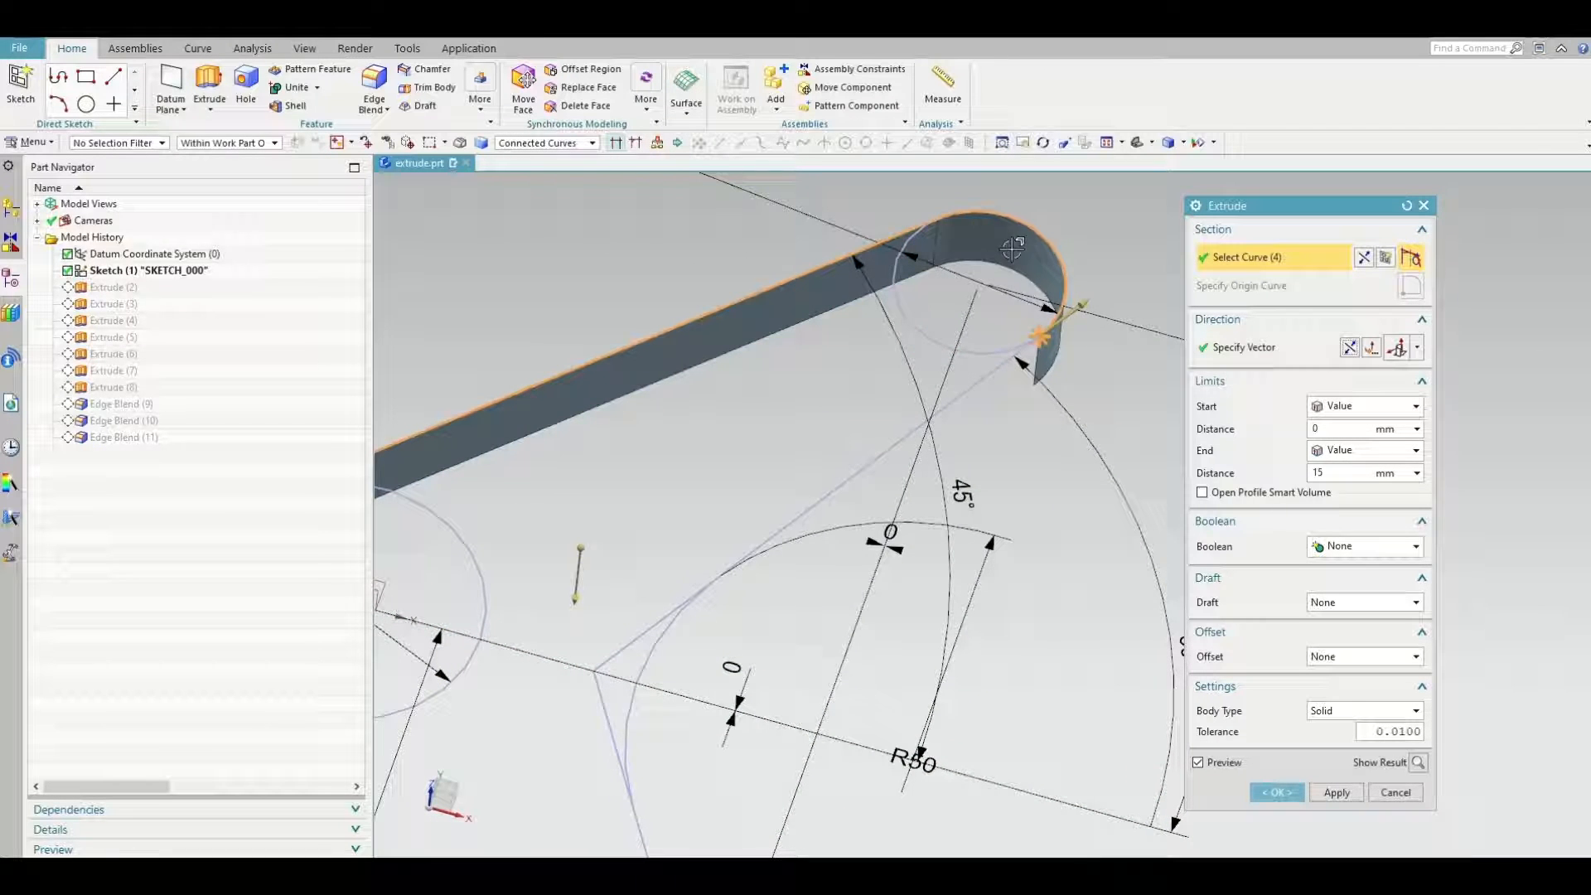
click(1021, 354)
Close the section with the R50 inner arc, the lower inner tangent line and the lower 30 mm circle's outer arc, and finish the 15 mm extrusion
scroll(828, 498, down, 3)
scroll(779, 520, up, 3)
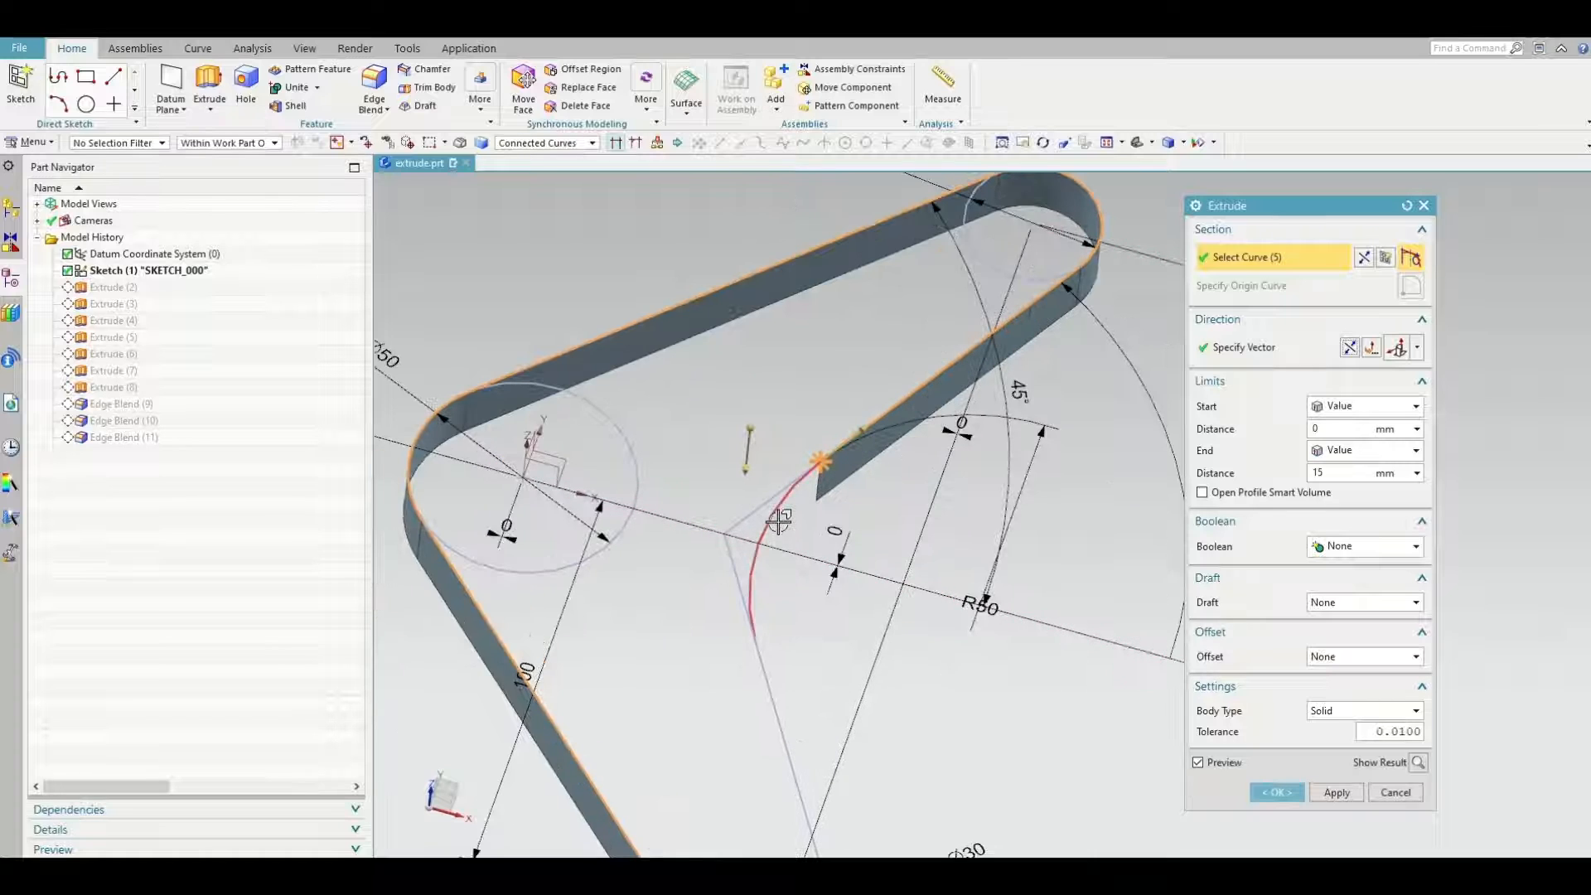
click(779, 521)
scroll(829, 356, down, 2)
click(779, 630)
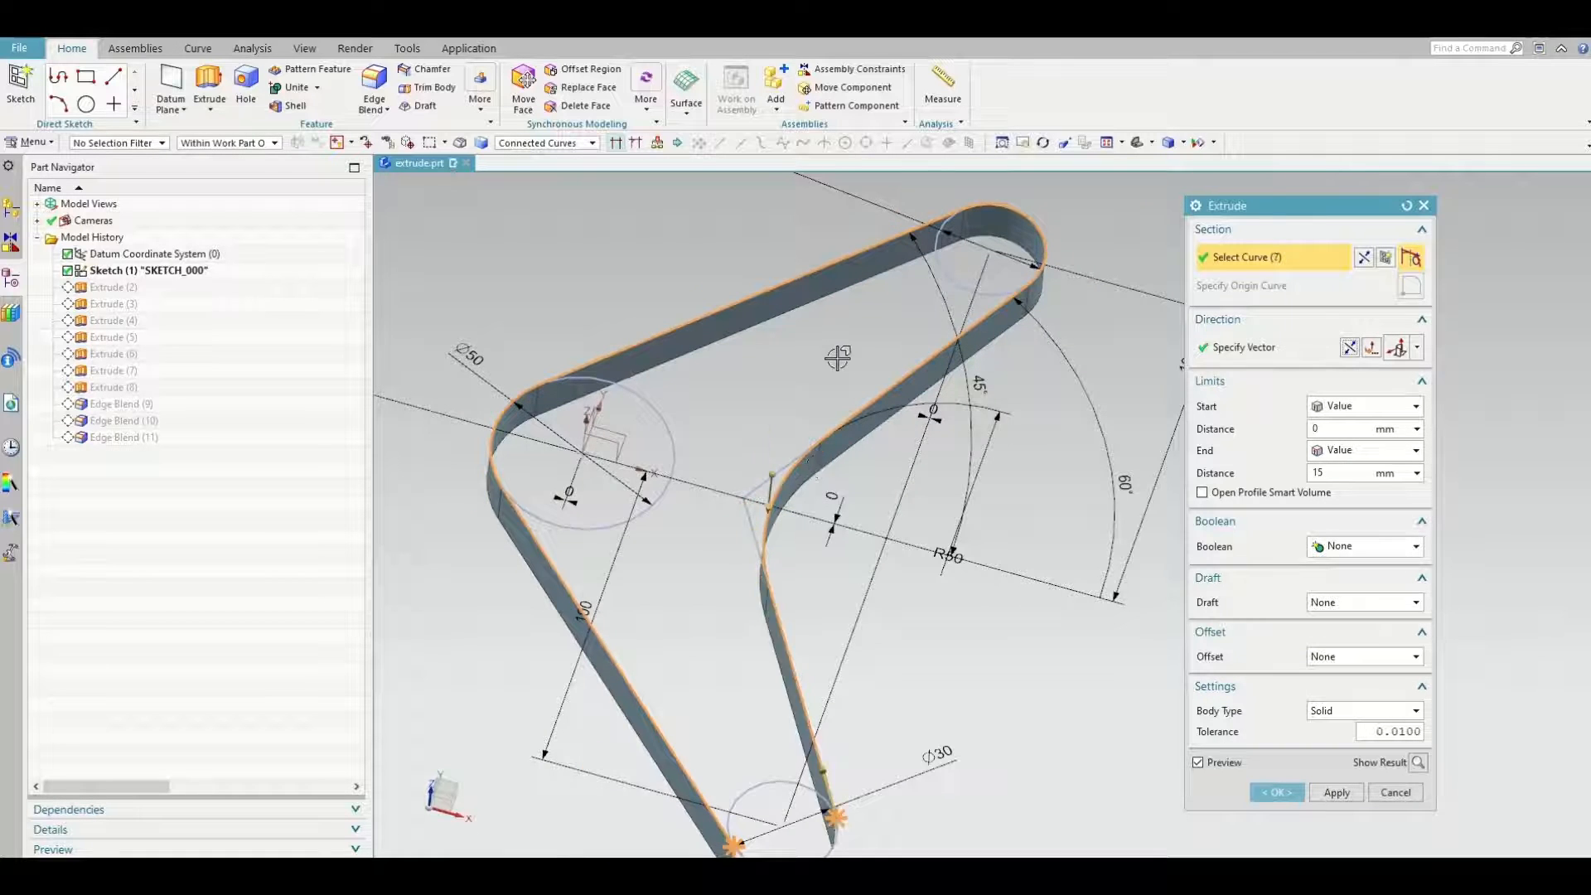
scroll(828, 568, down, 2)
scroll(820, 540, up, 3)
click(842, 558)
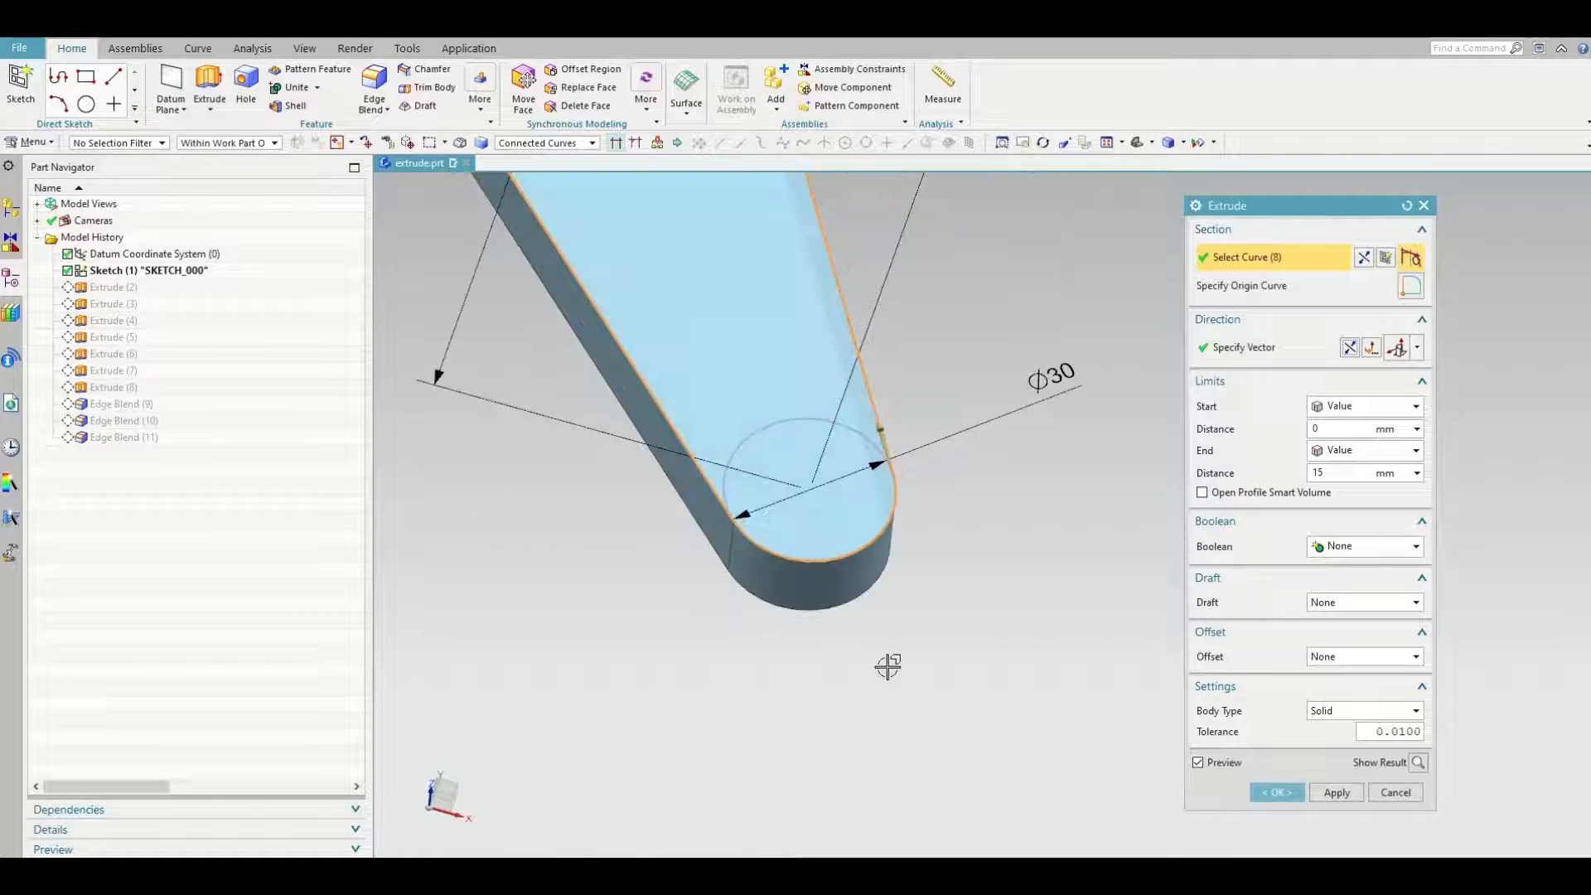
scroll(887, 666, down, 3)
middle_drag(700, 362, 629, 524)
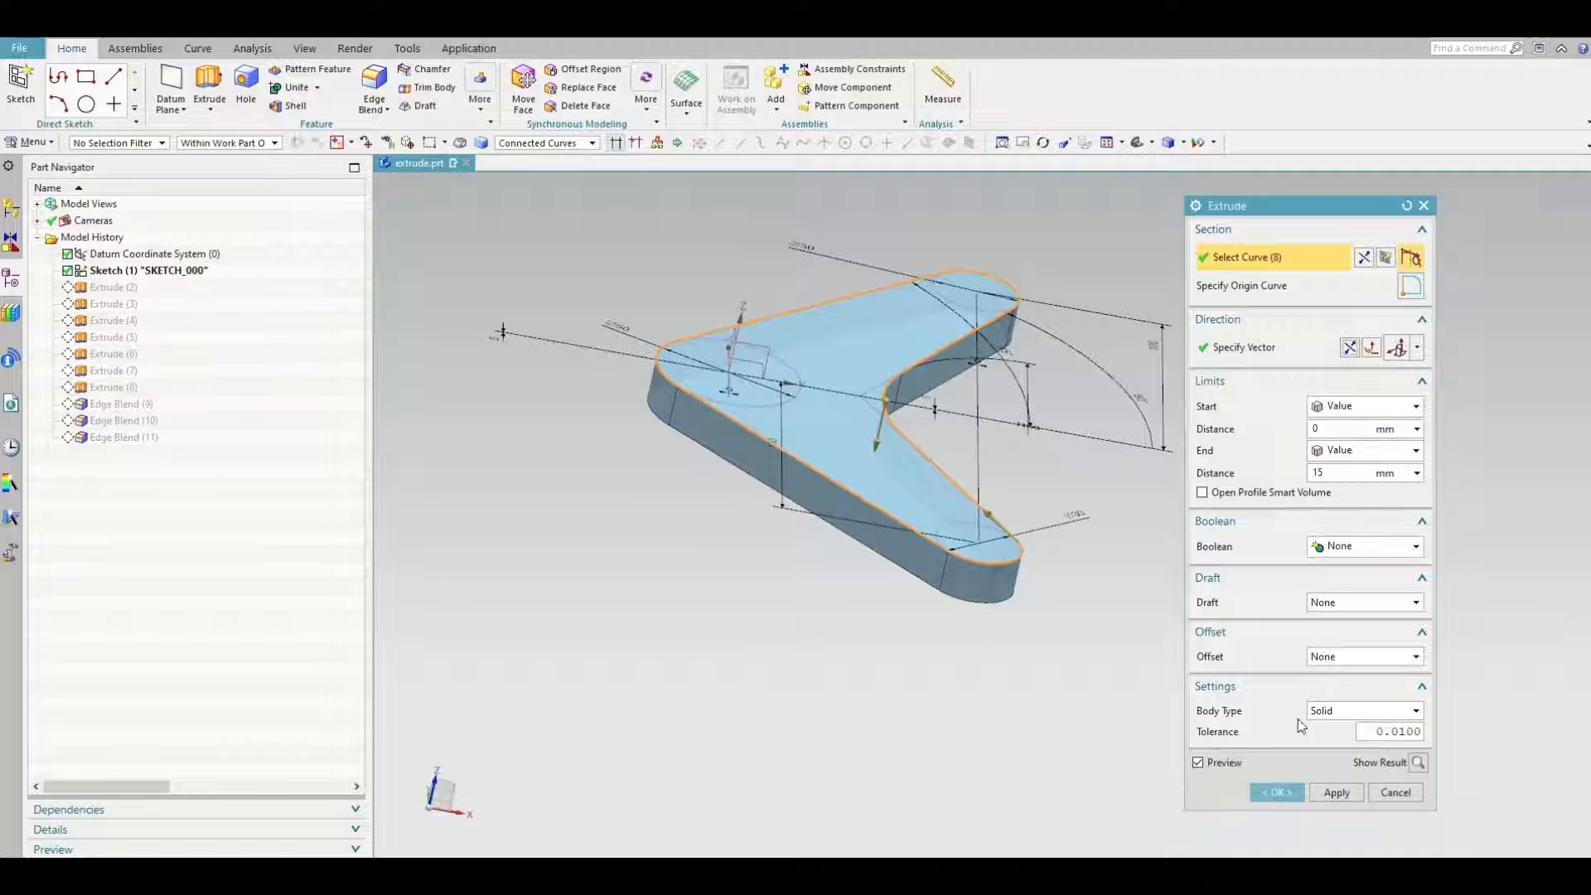
click(1277, 792)
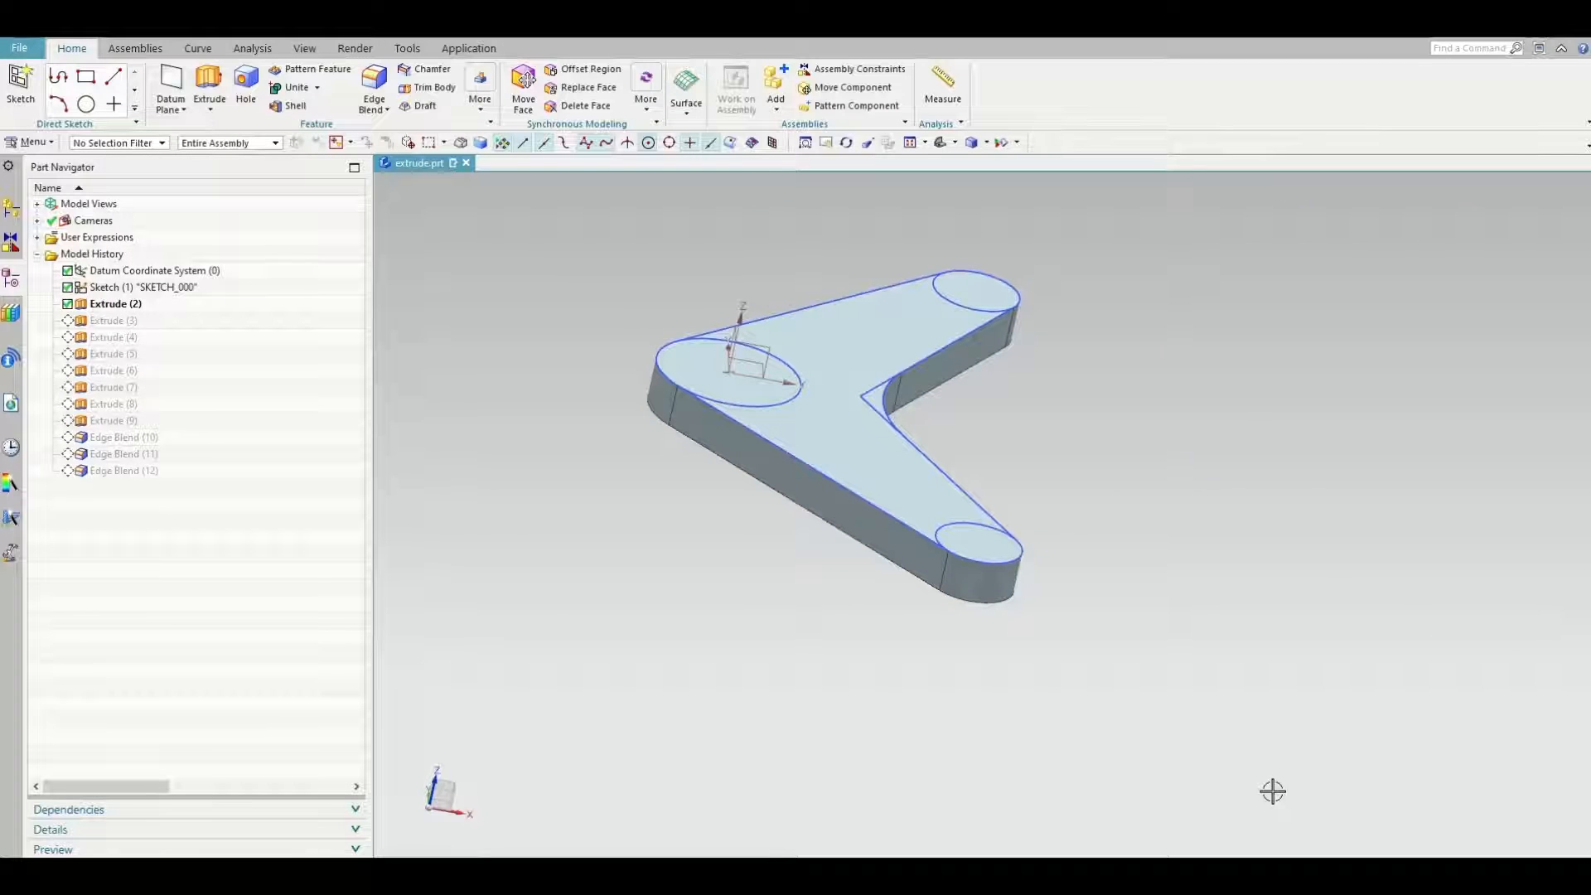
Start an Extrude of the 50 mm sketch circle with a start distance of 5 mm and an end distance of -20 mm
middle_drag(707, 586, 707, 610)
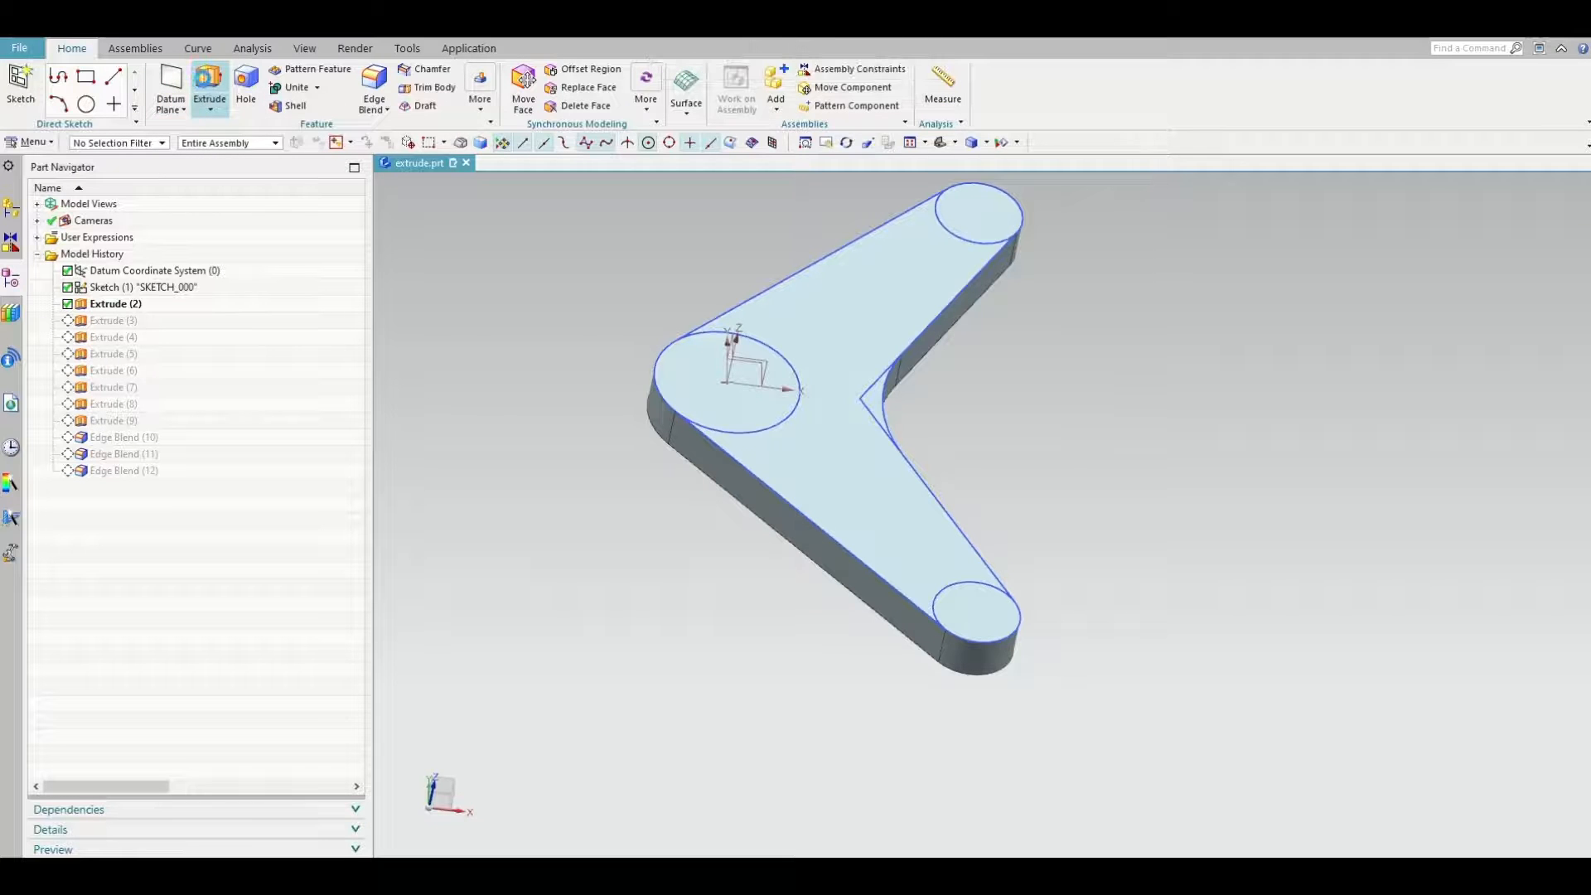
click(210, 87)
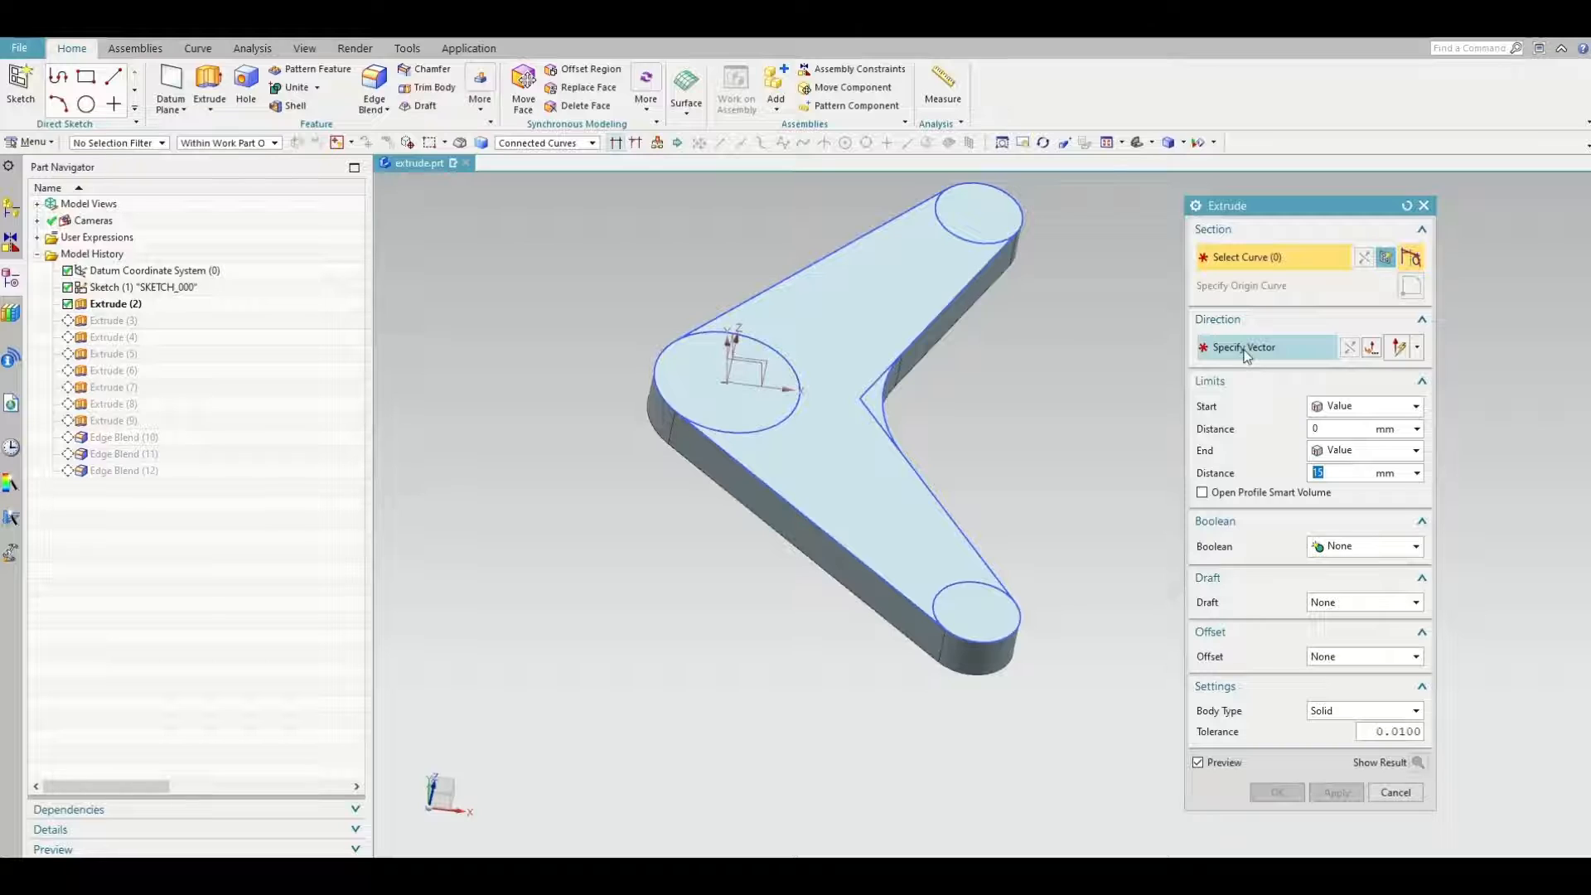
click(654, 382)
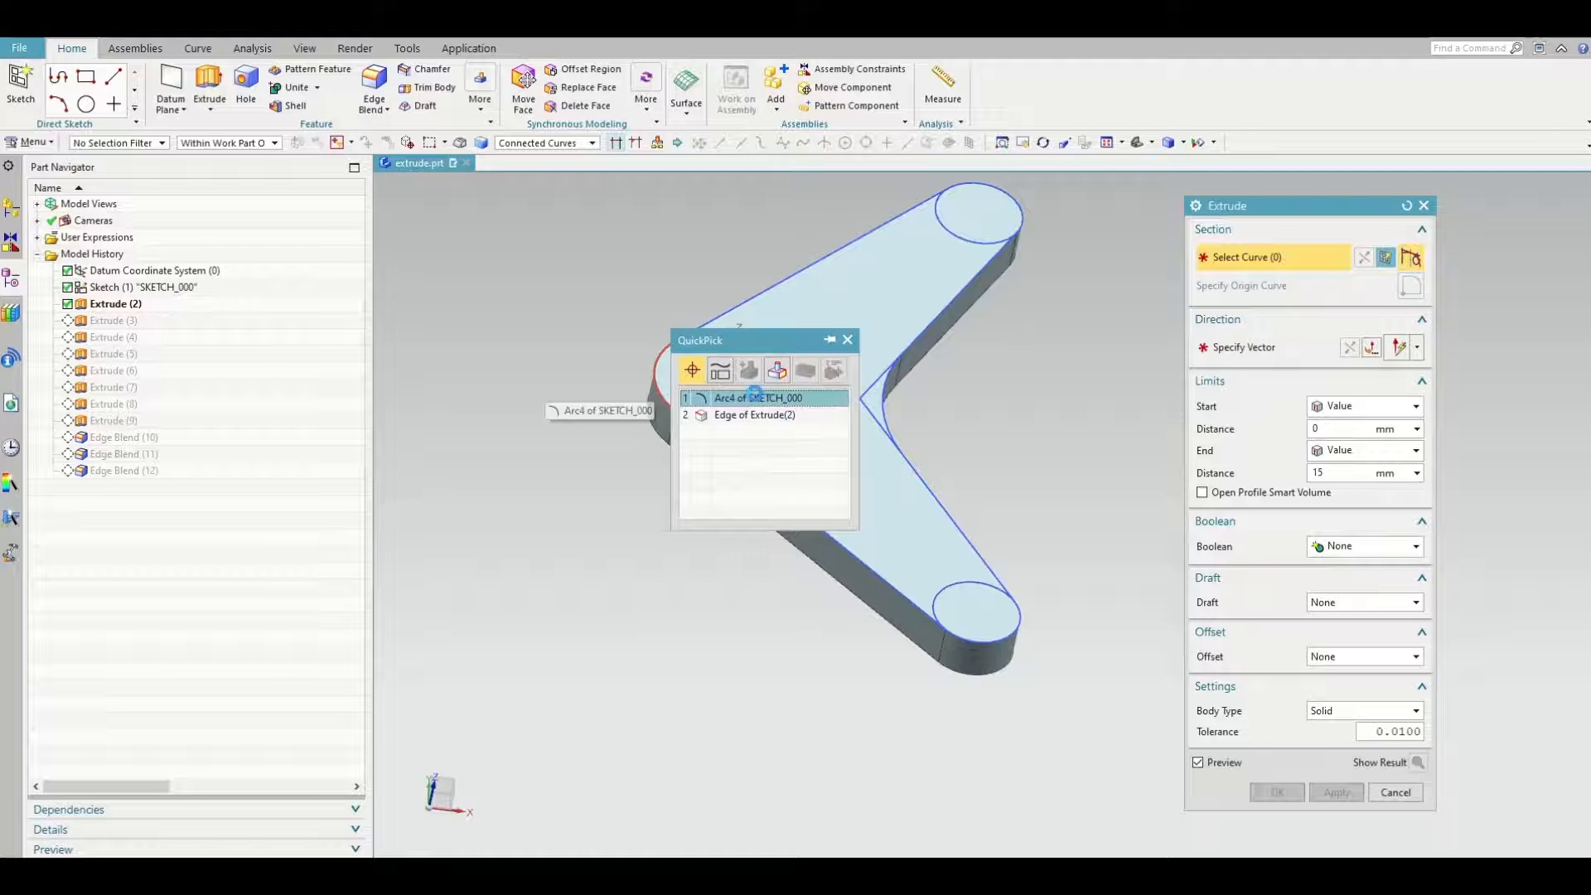
click(754, 397)
click(735, 428)
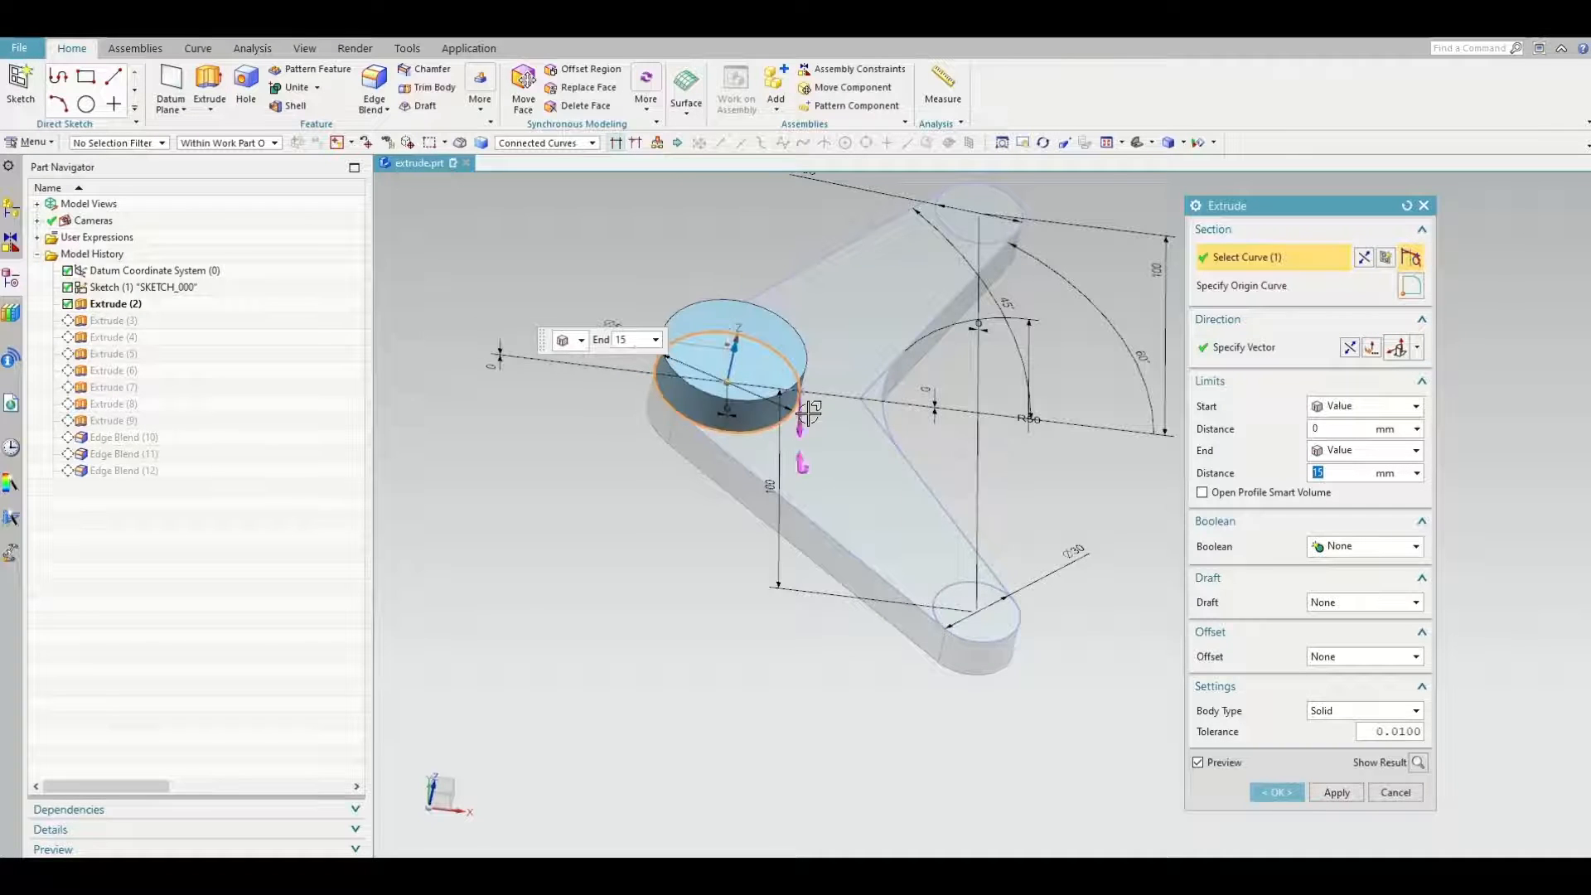
click(1333, 430)
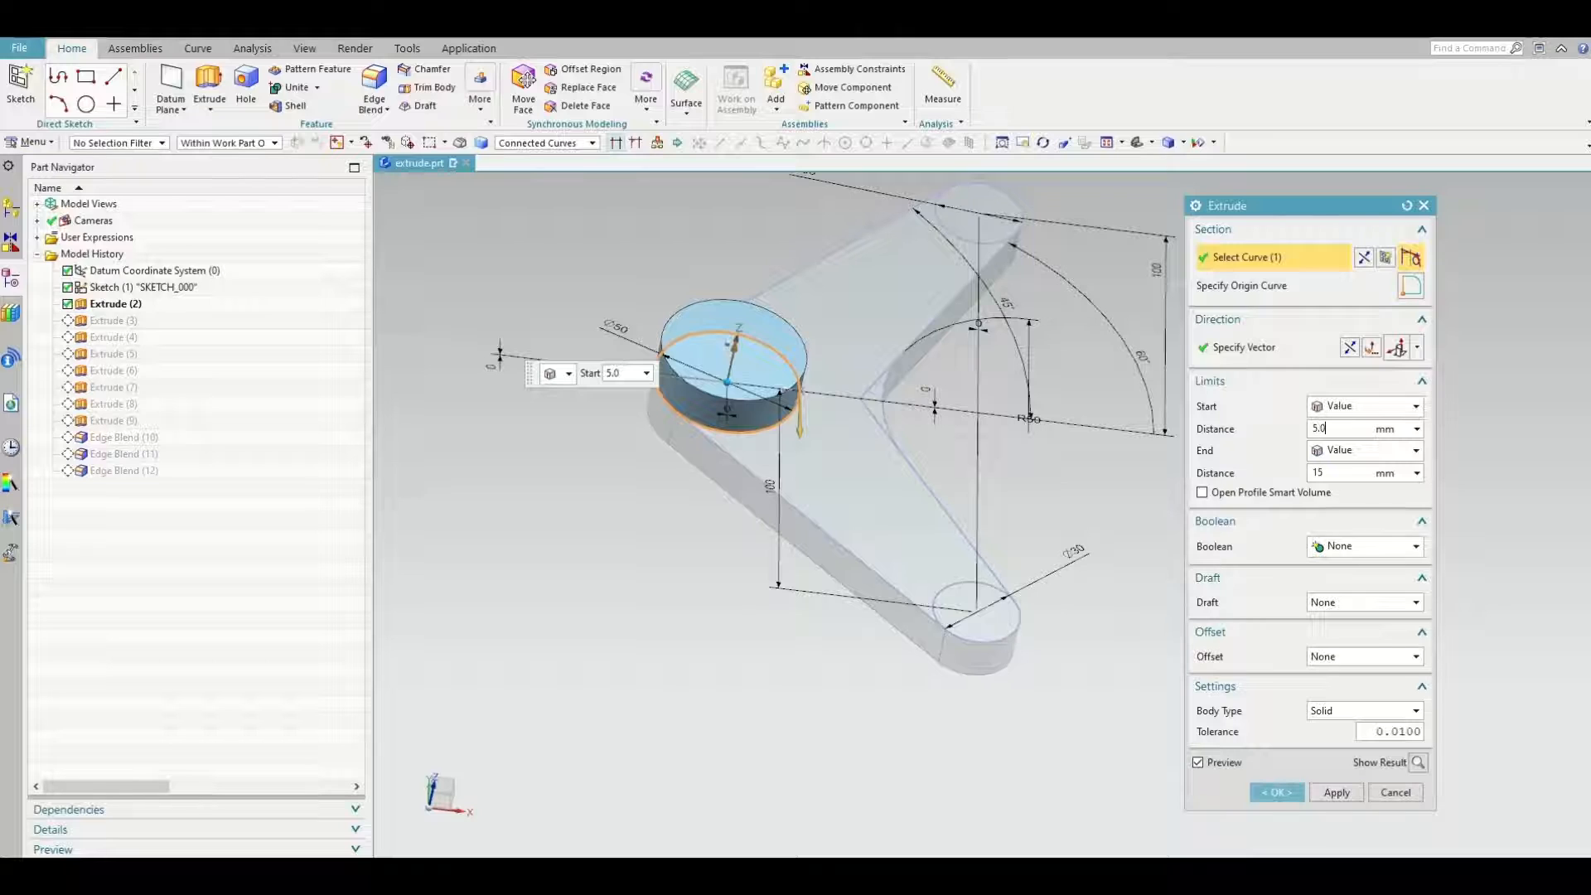
key(Return)
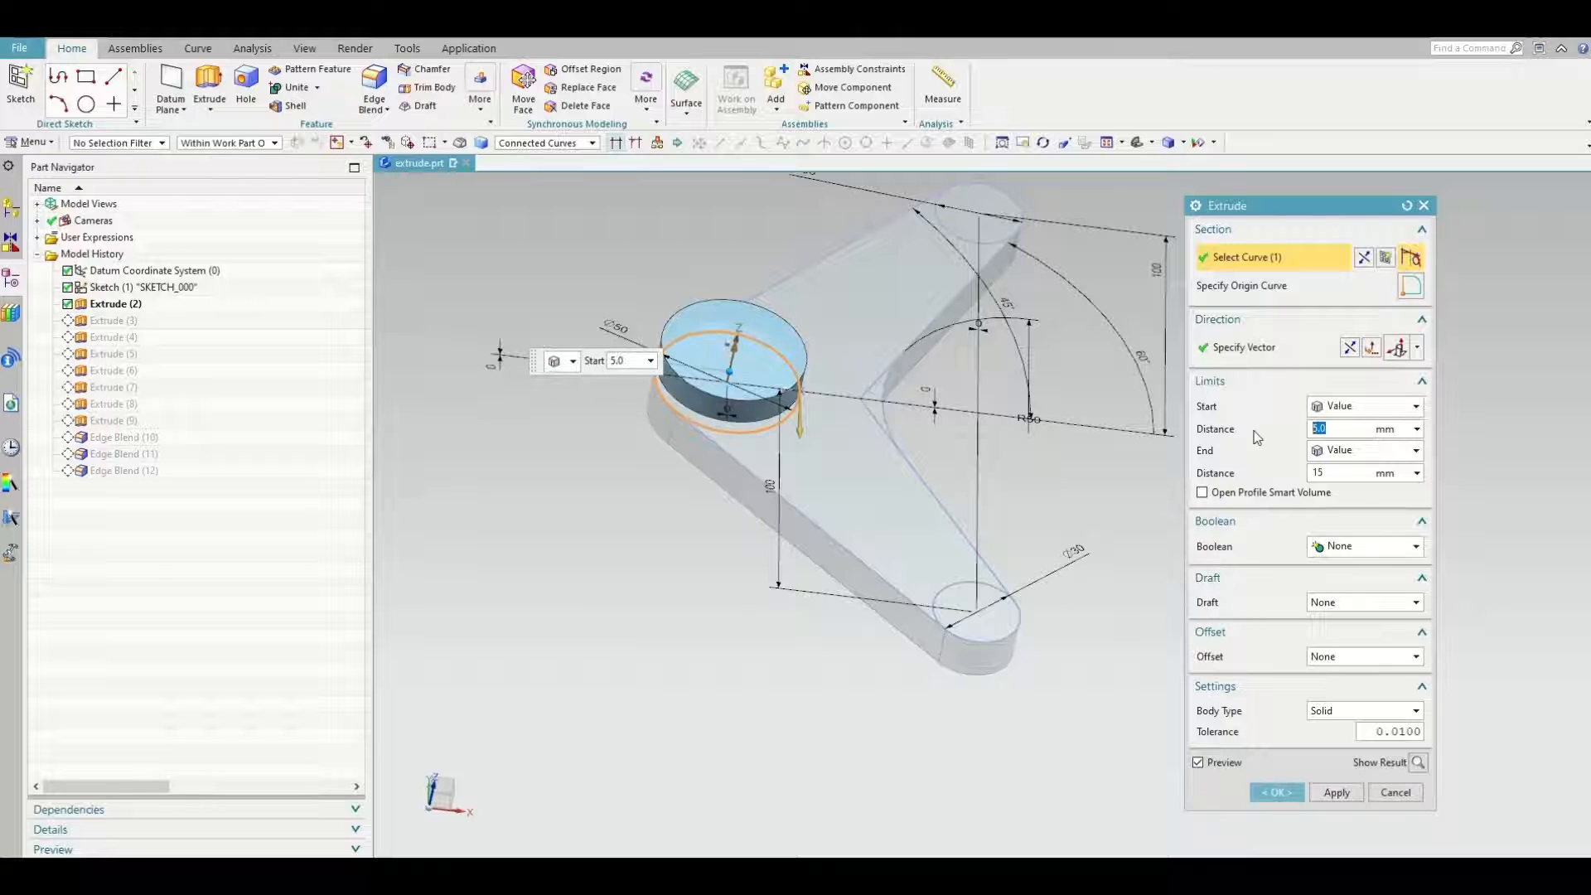
click(1344, 476)
text(-20)
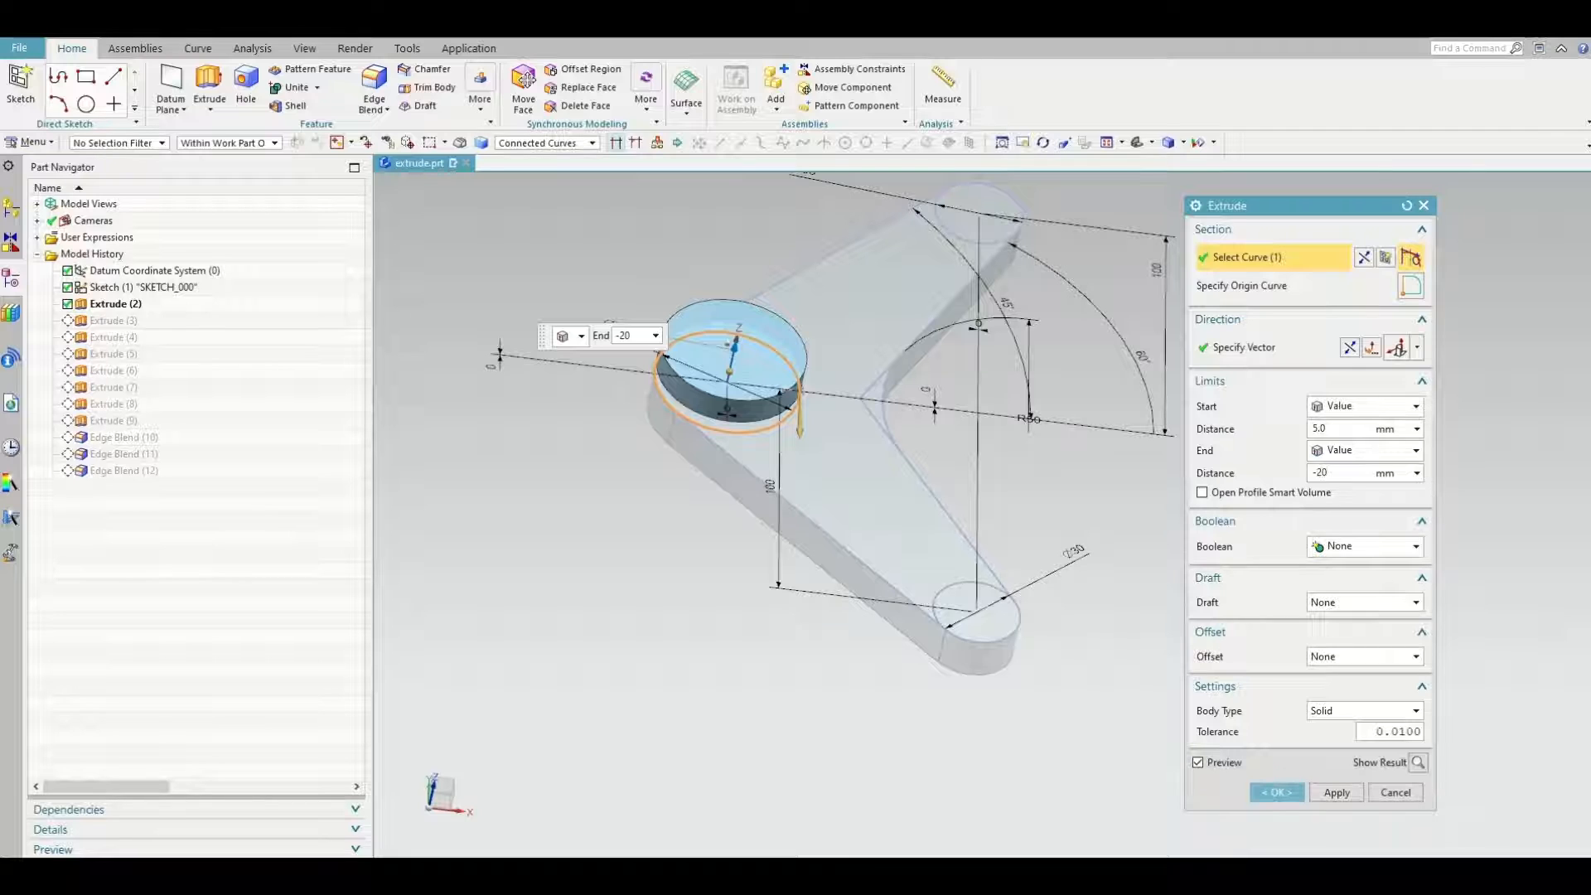
key(Return)
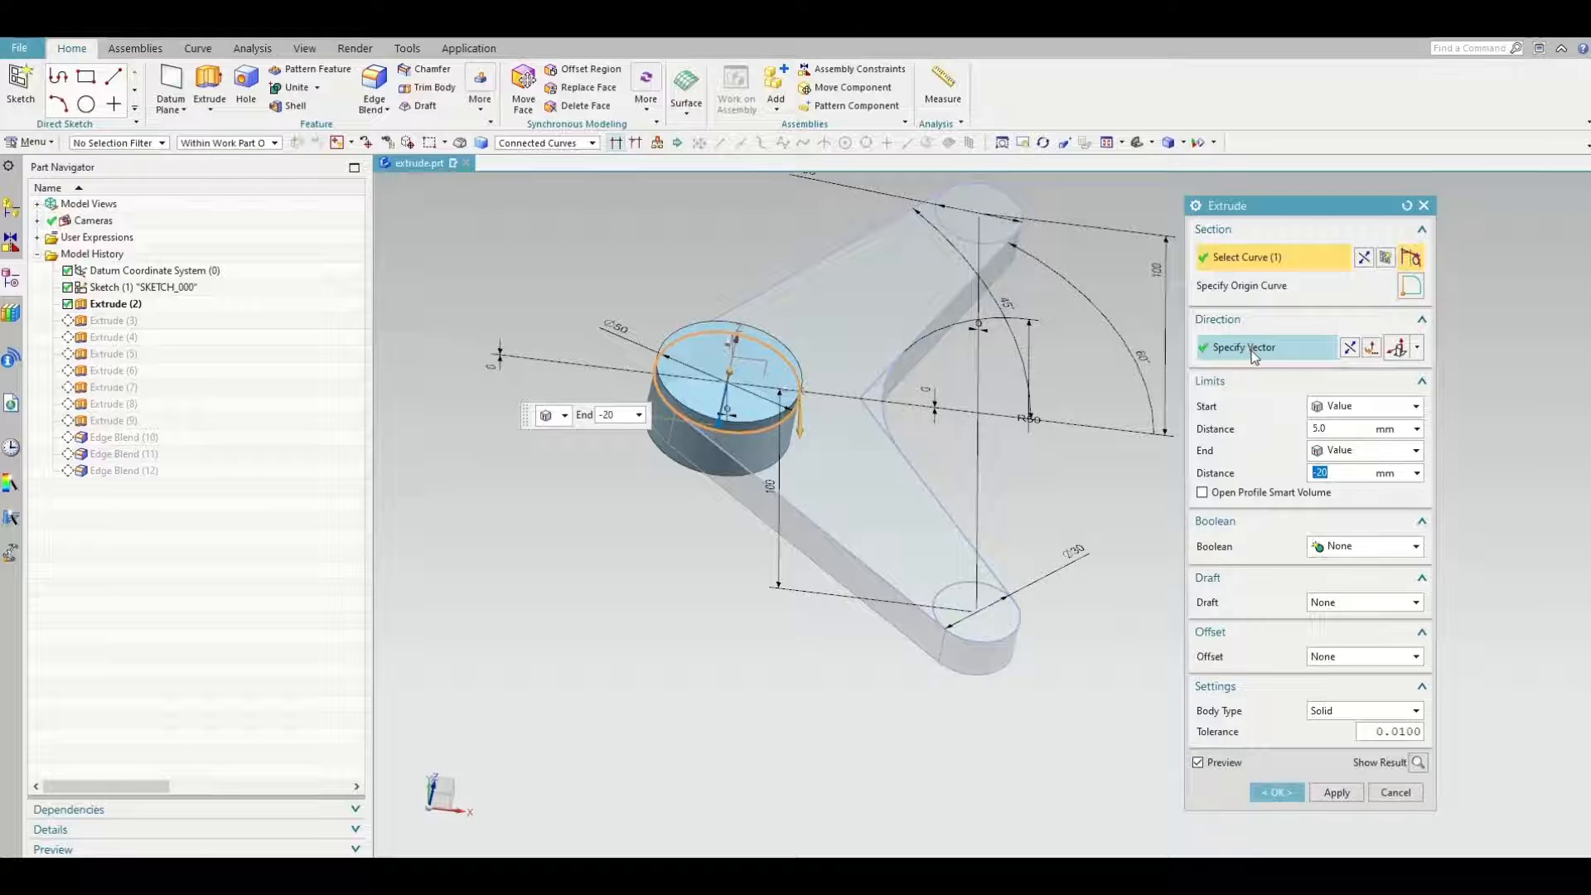
Unite the extruded 50 mm boss with the arm body and finish the extrusion
click(1277, 793)
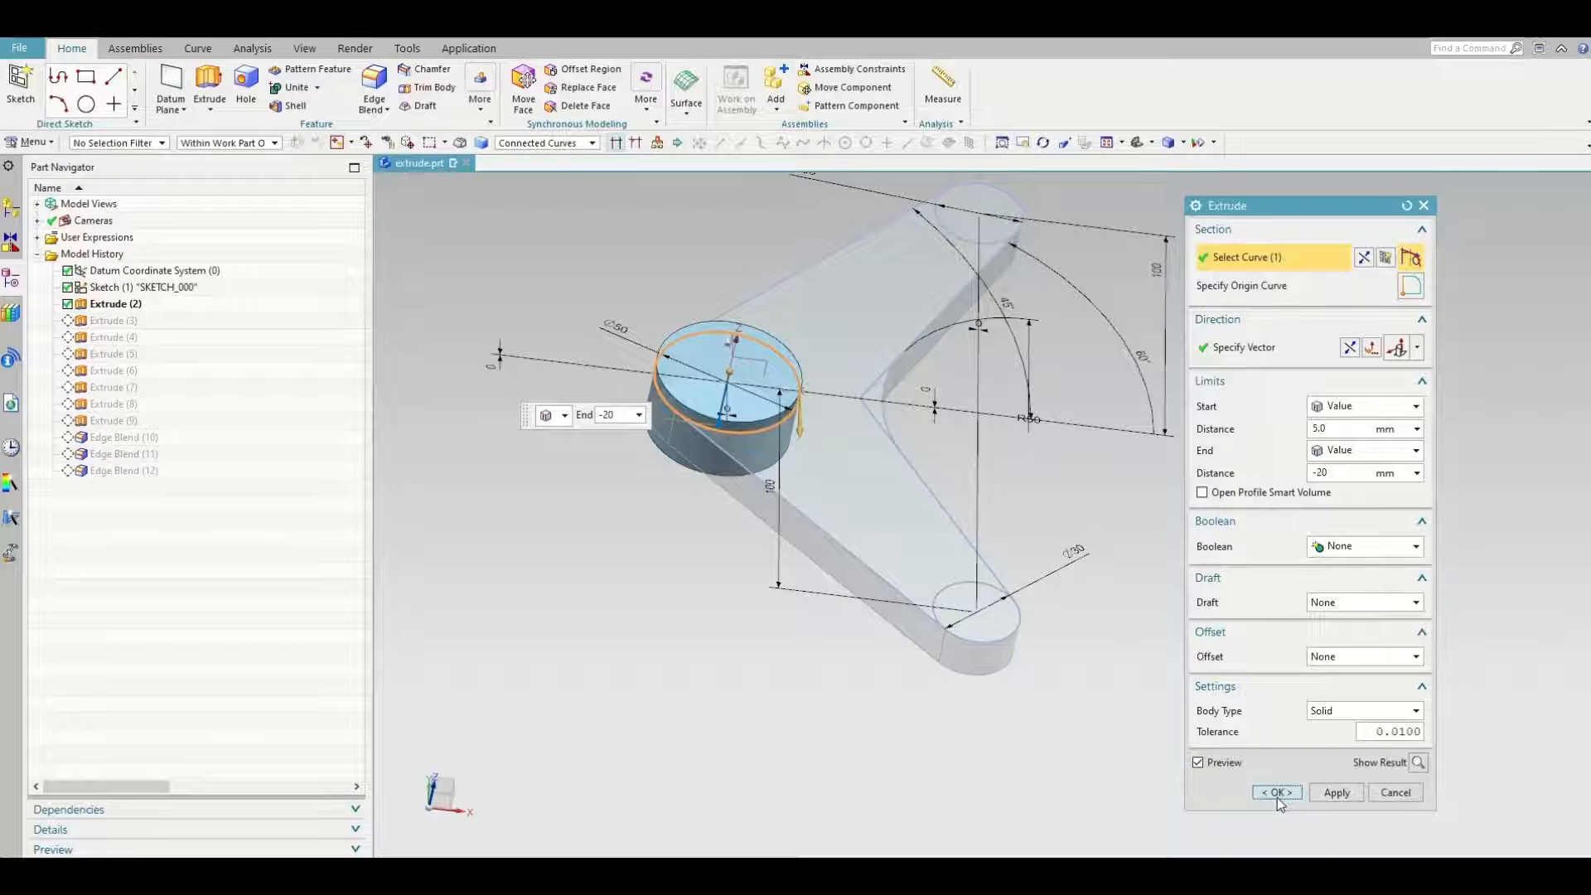
middle_click(1252, 556)
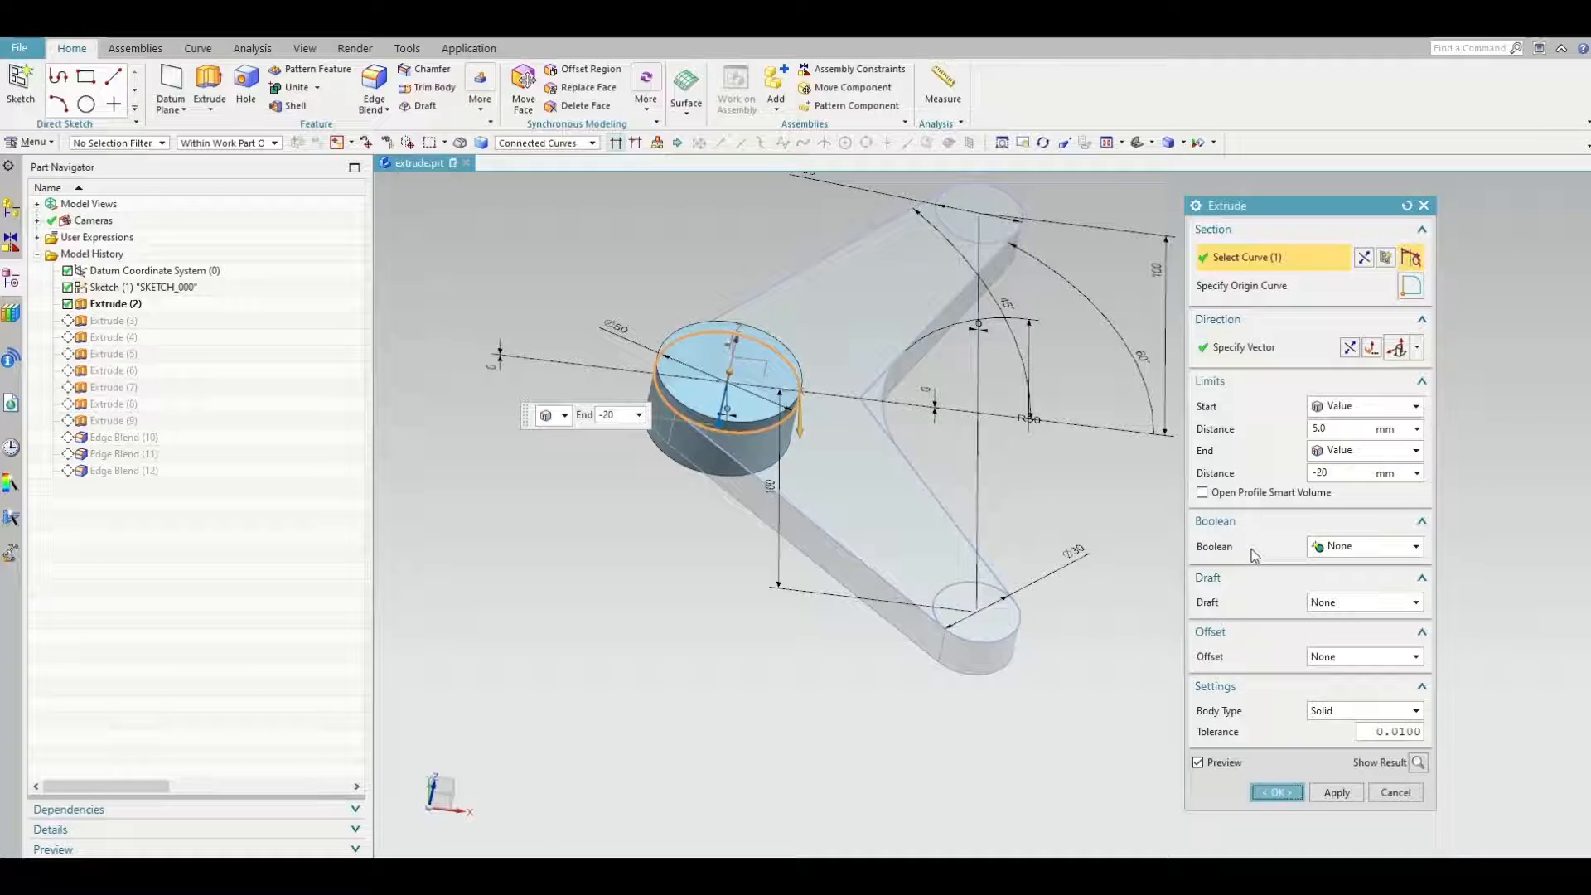
click(1342, 549)
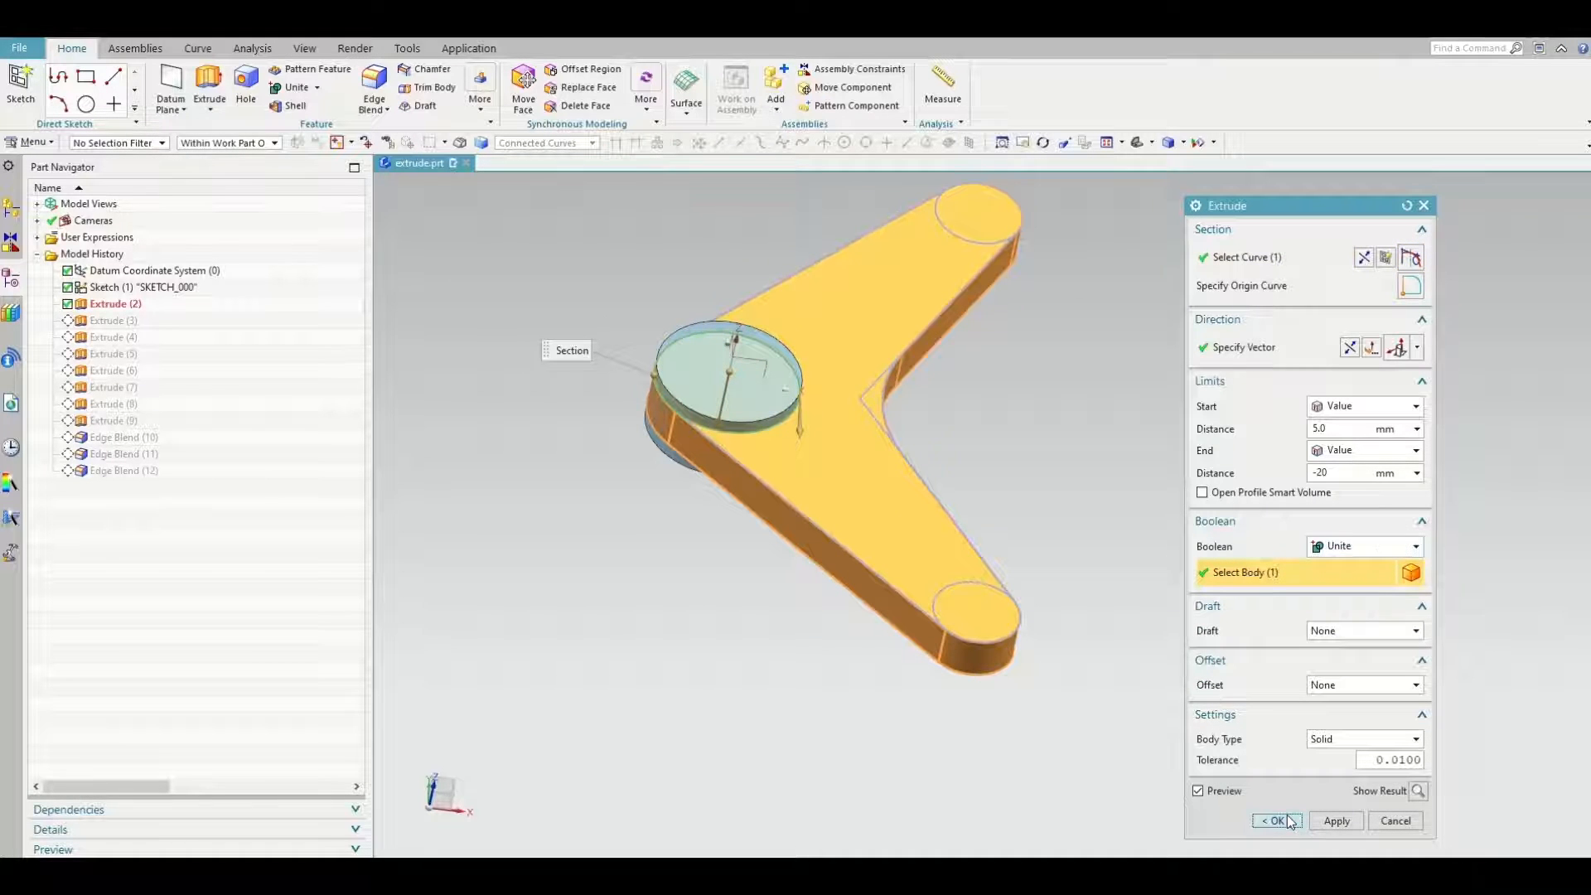
click(1277, 820)
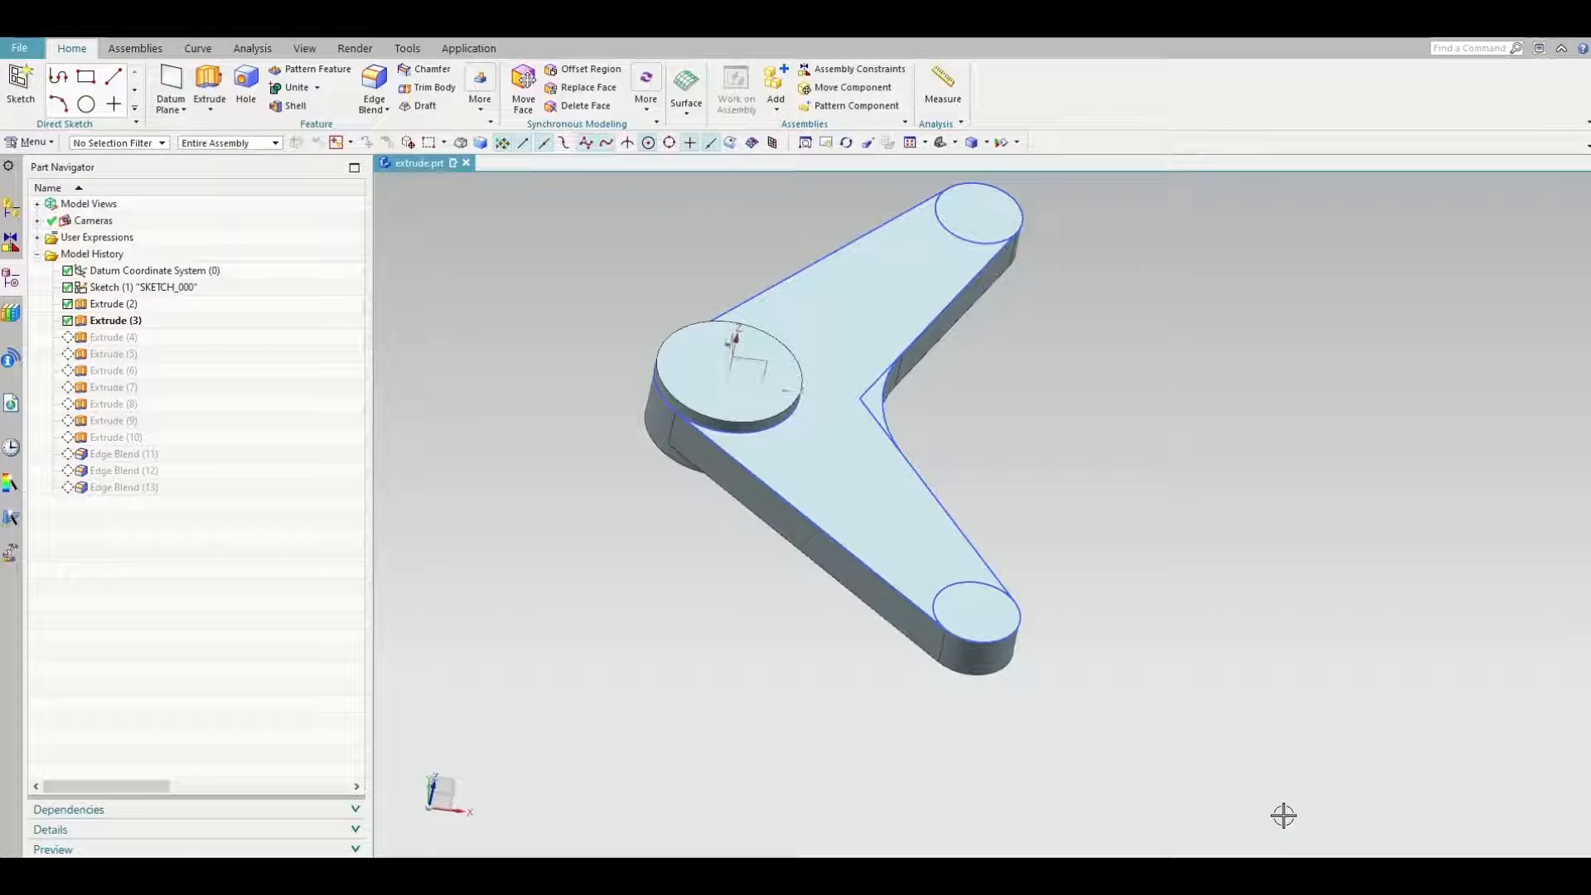
Start an Extrude from the 50 mm boss's top circular edge and apply a single-sided offset of -5 mm
click(210, 87)
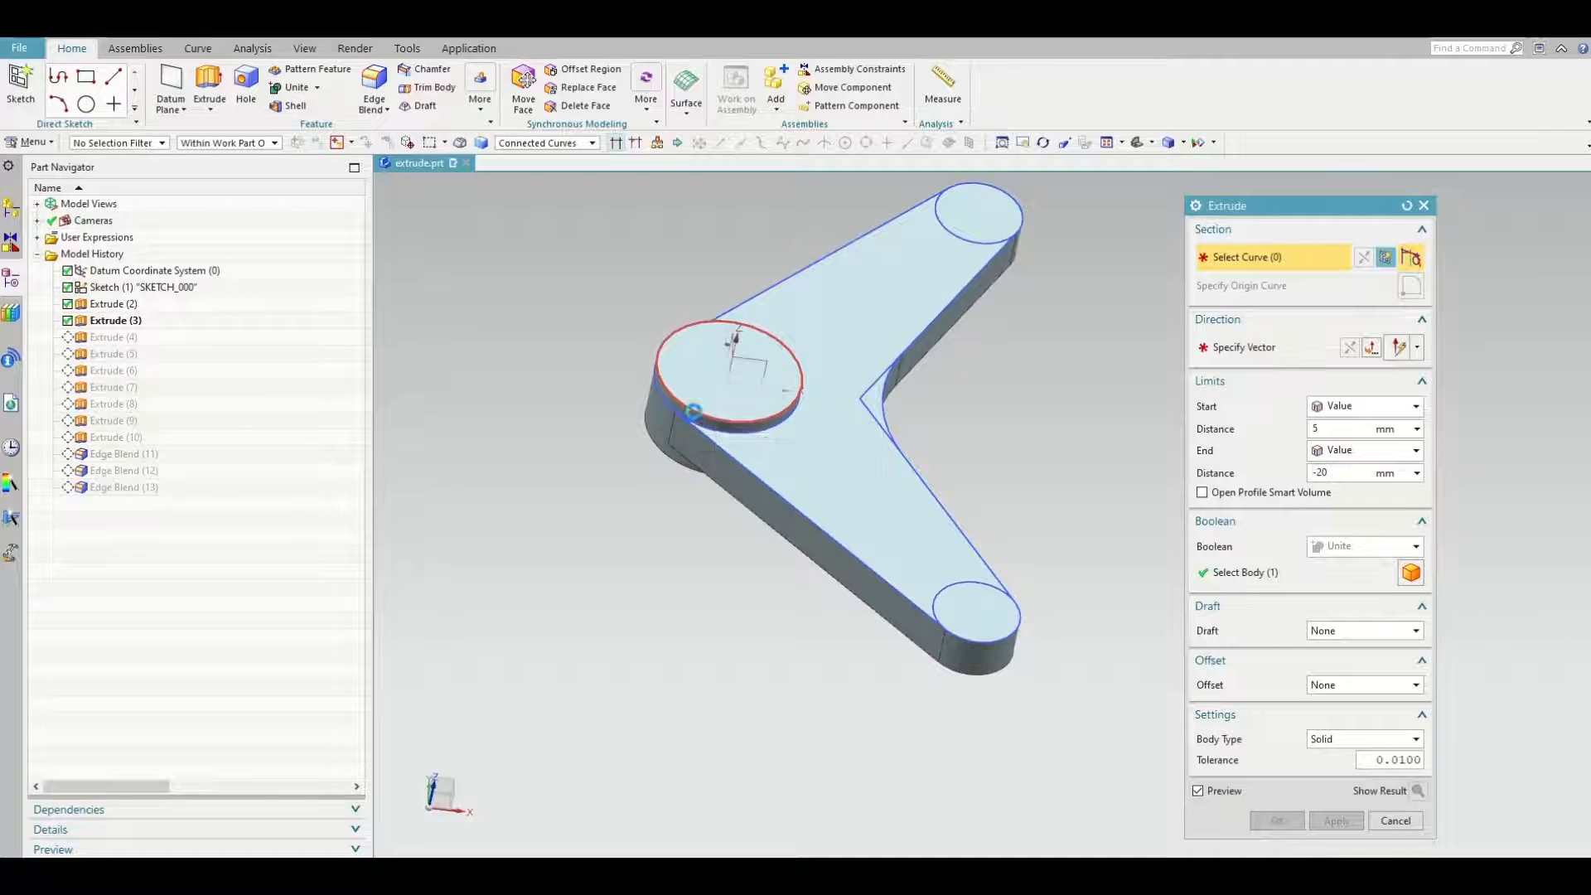
click(692, 412)
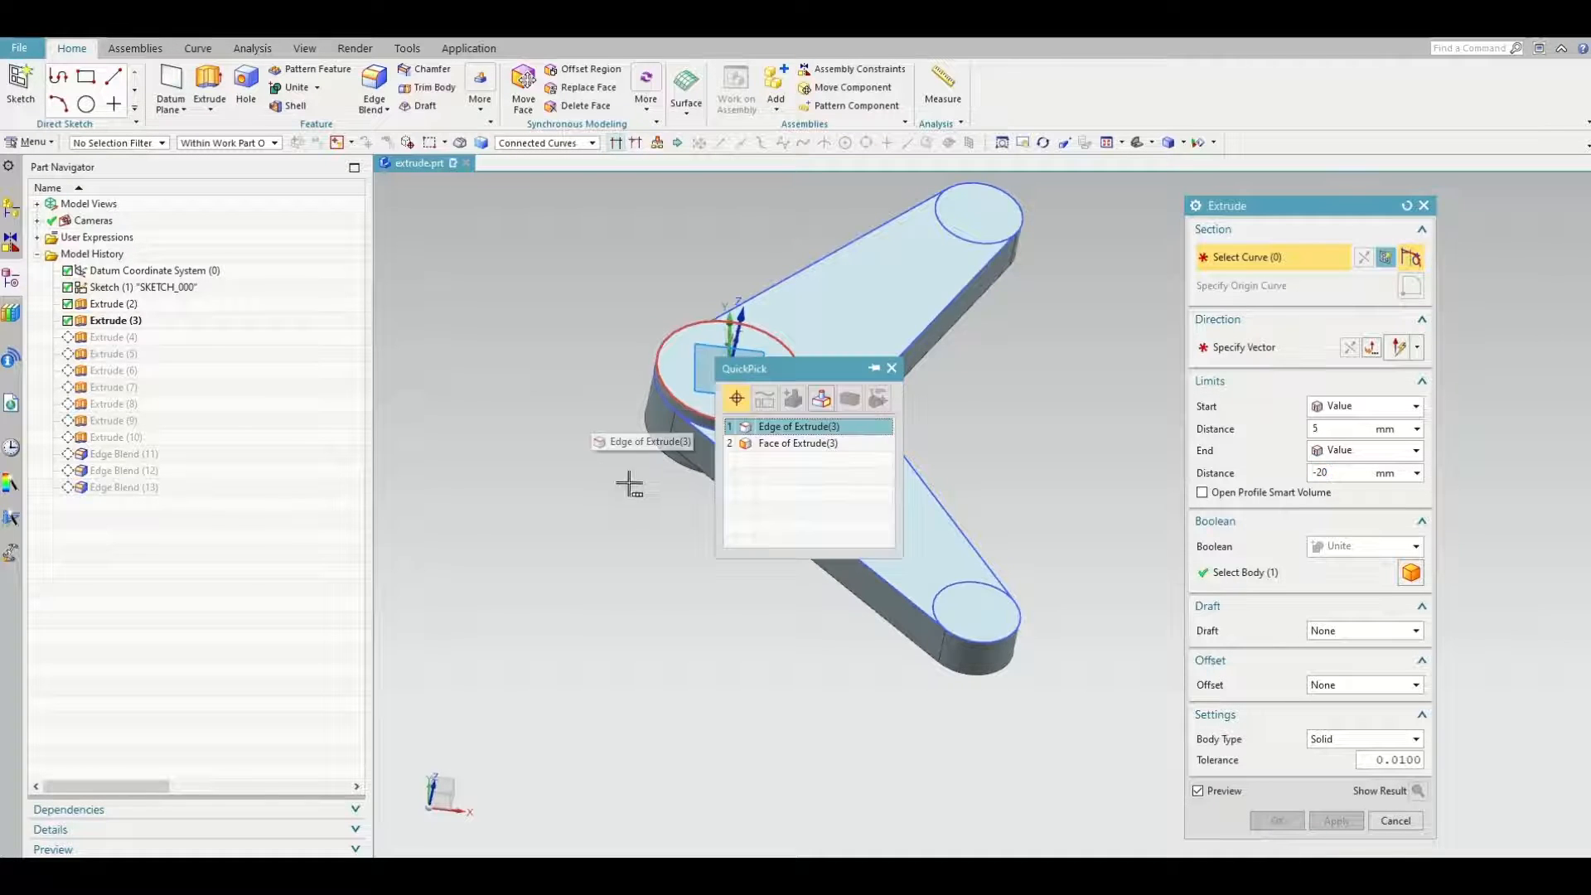
click(786, 429)
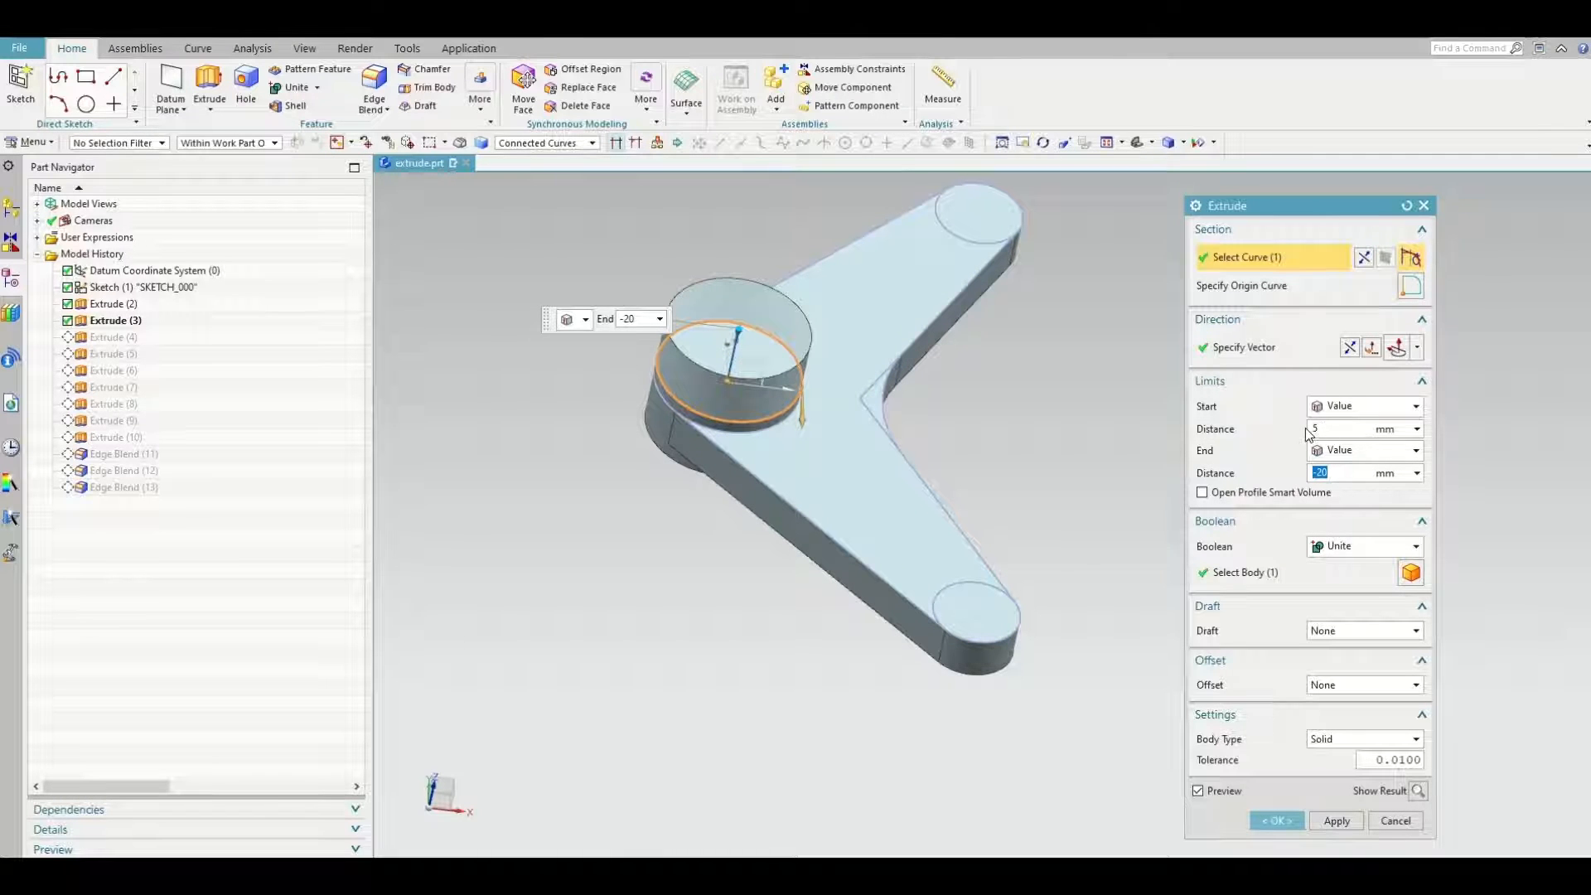
click(1317, 686)
click(1346, 718)
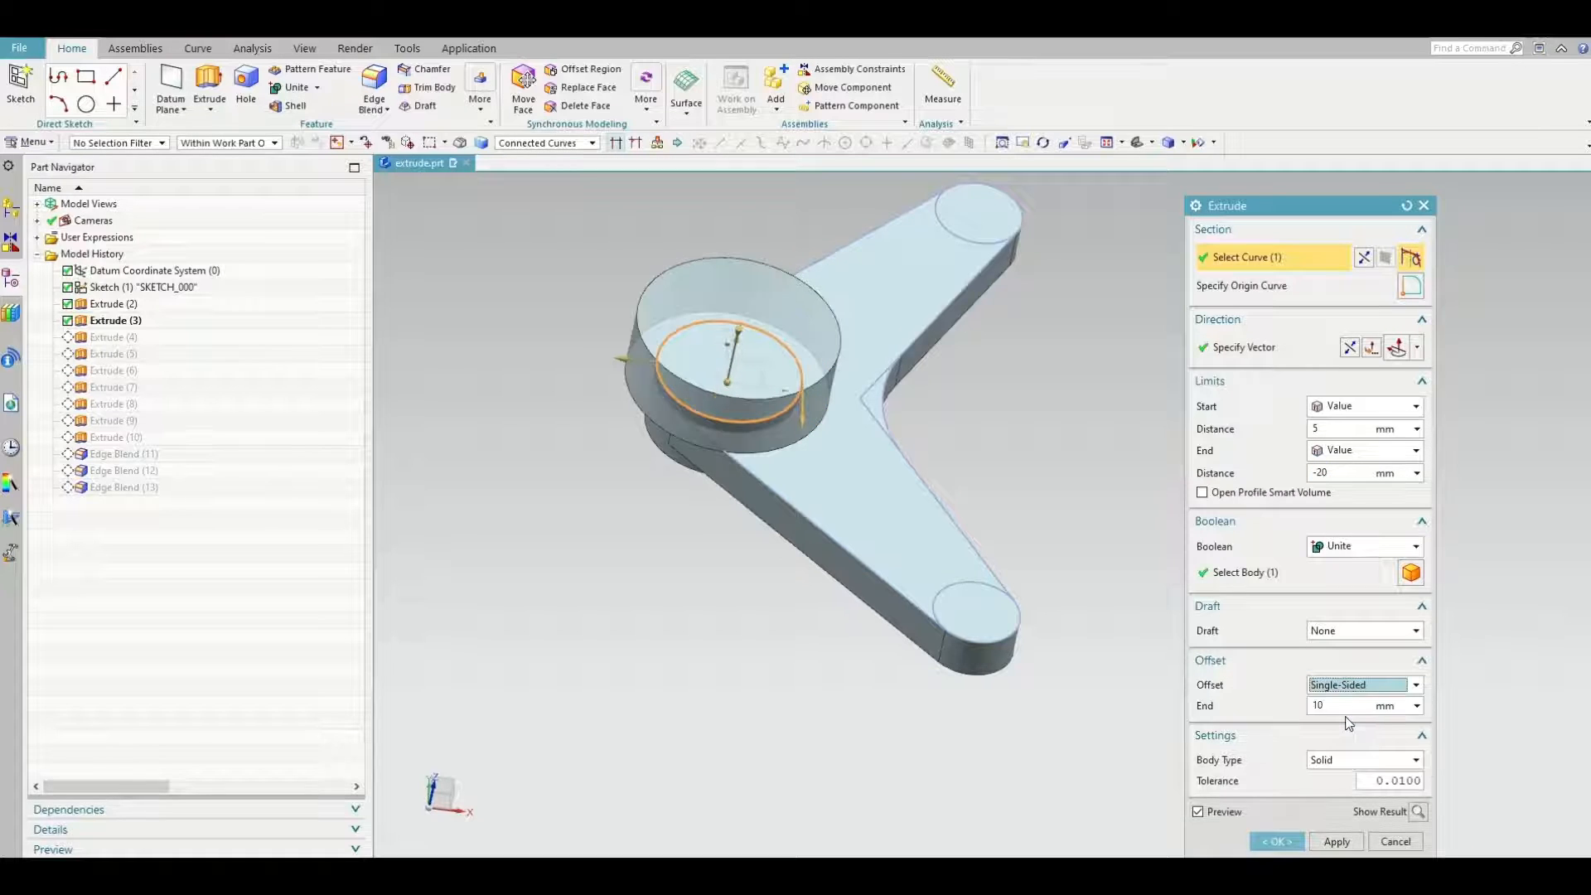
click(1312, 706)
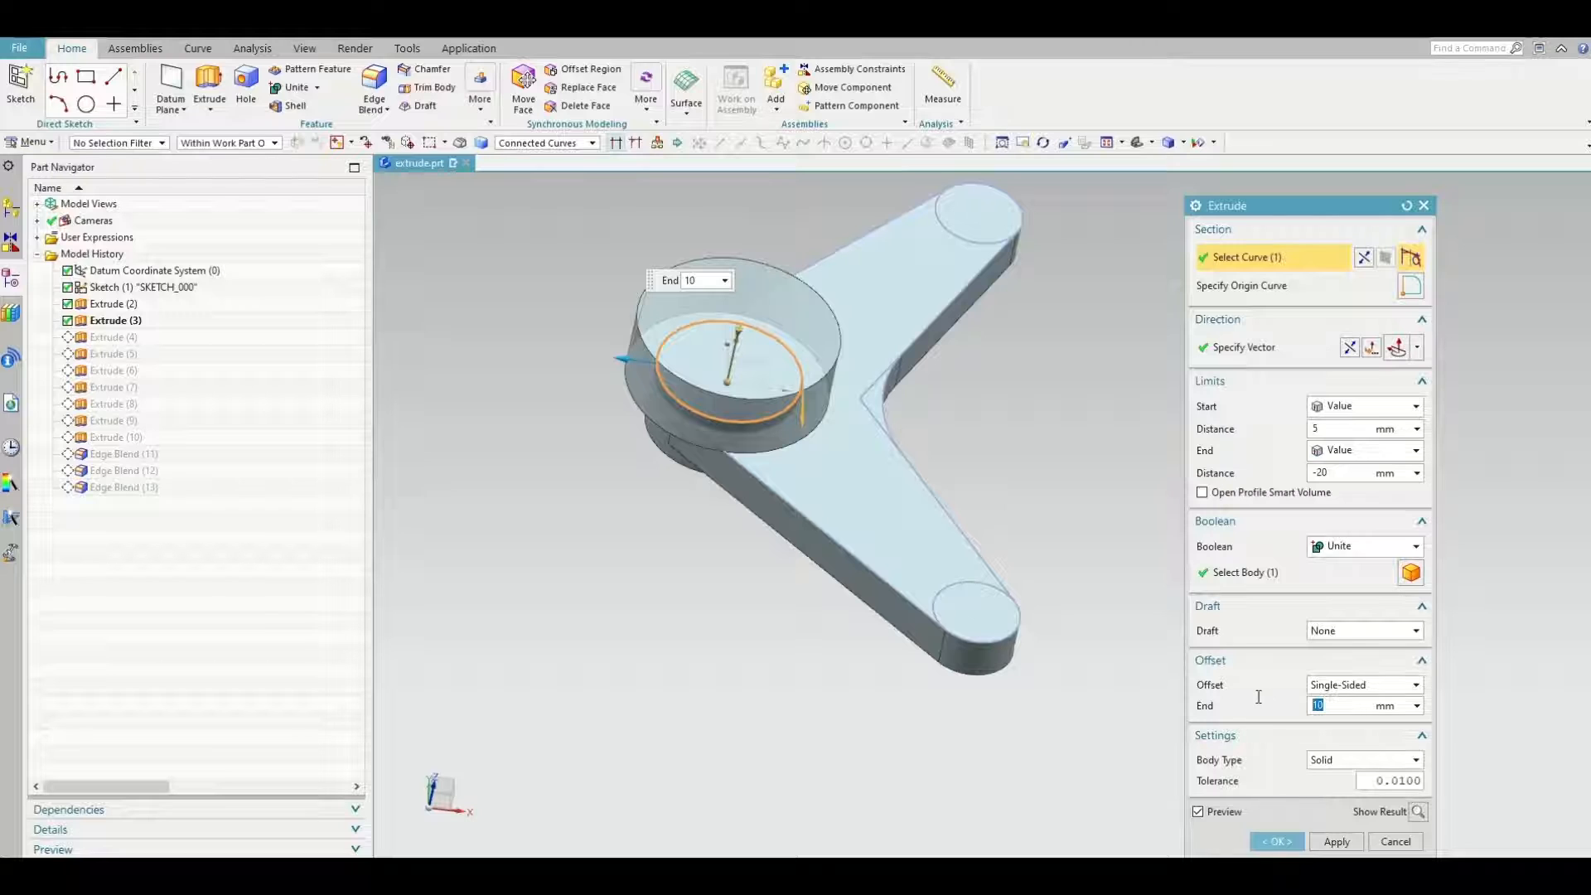
text(-5)
key(Return)
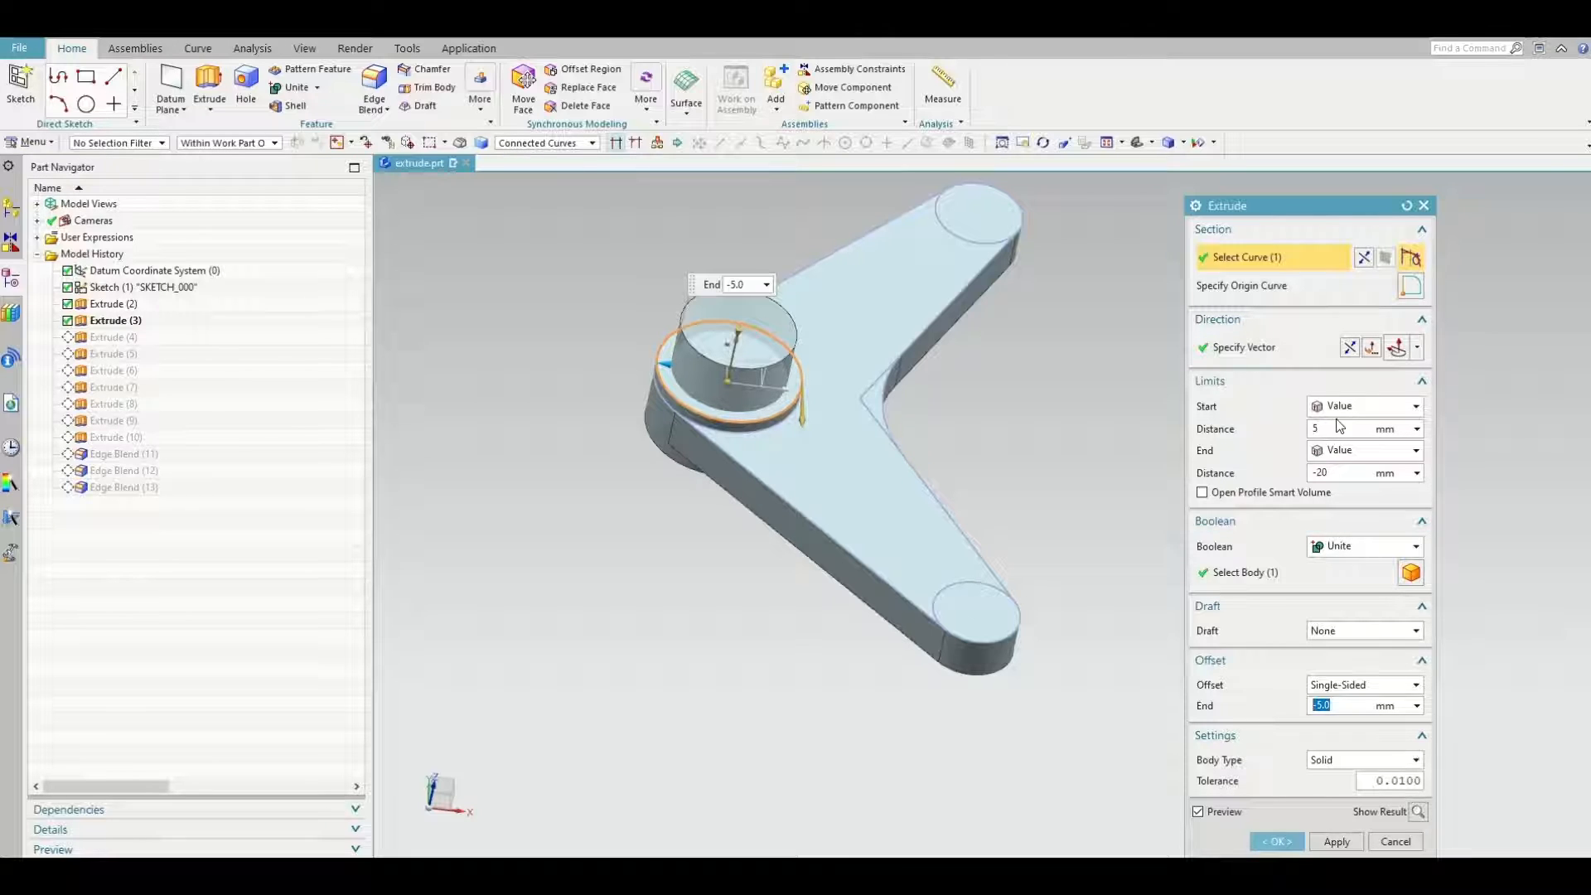
Reverse the extrusion's direction, set its end distance to -25 mm and finish it
click(1350, 348)
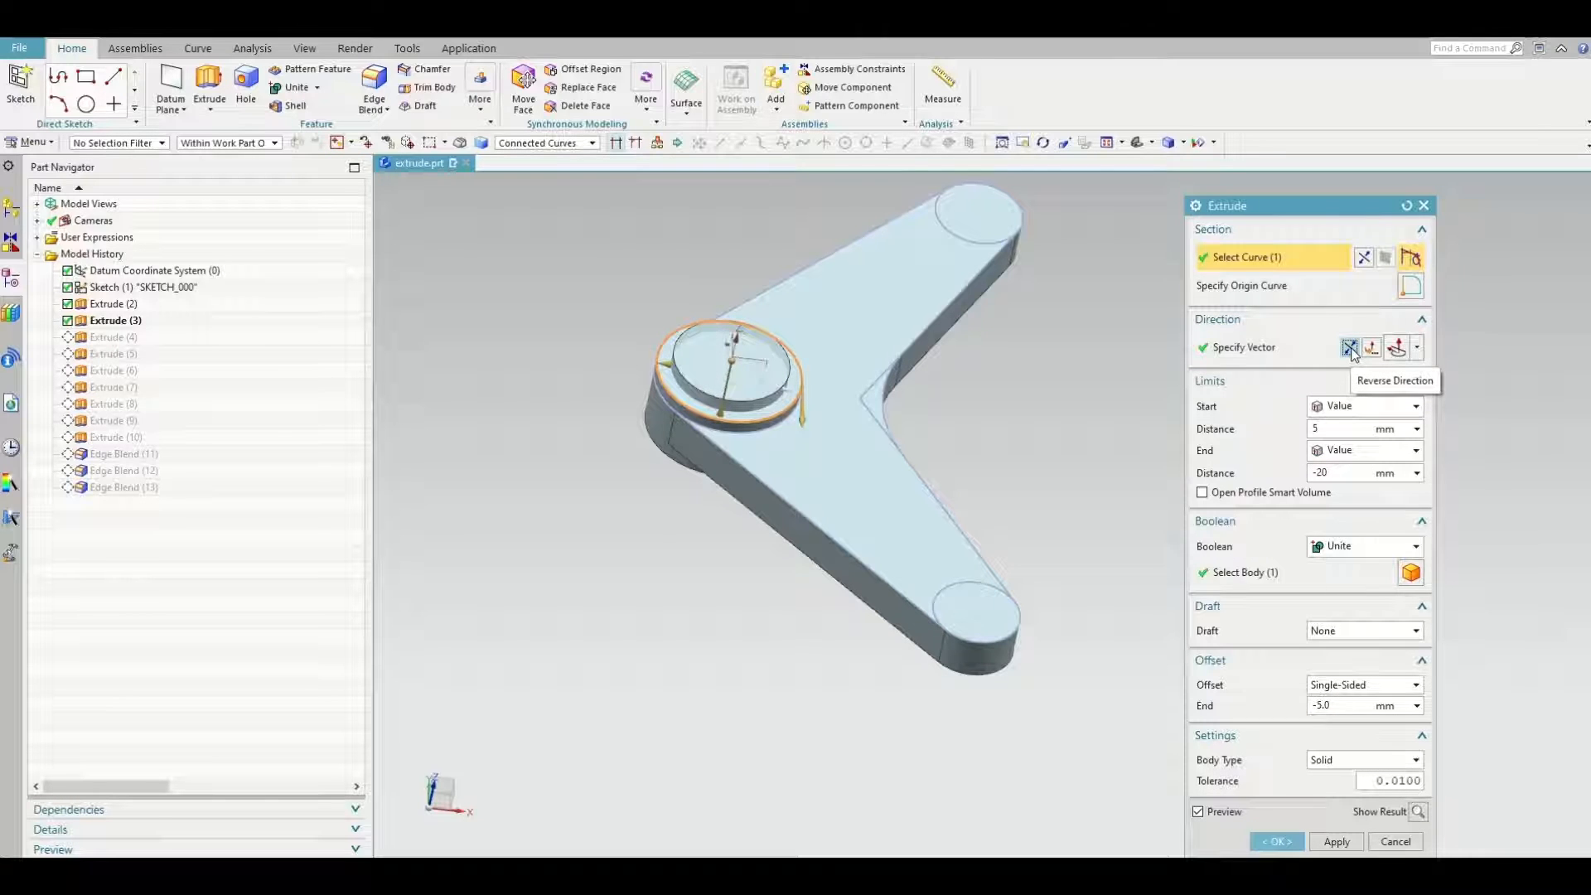
click(1334, 478)
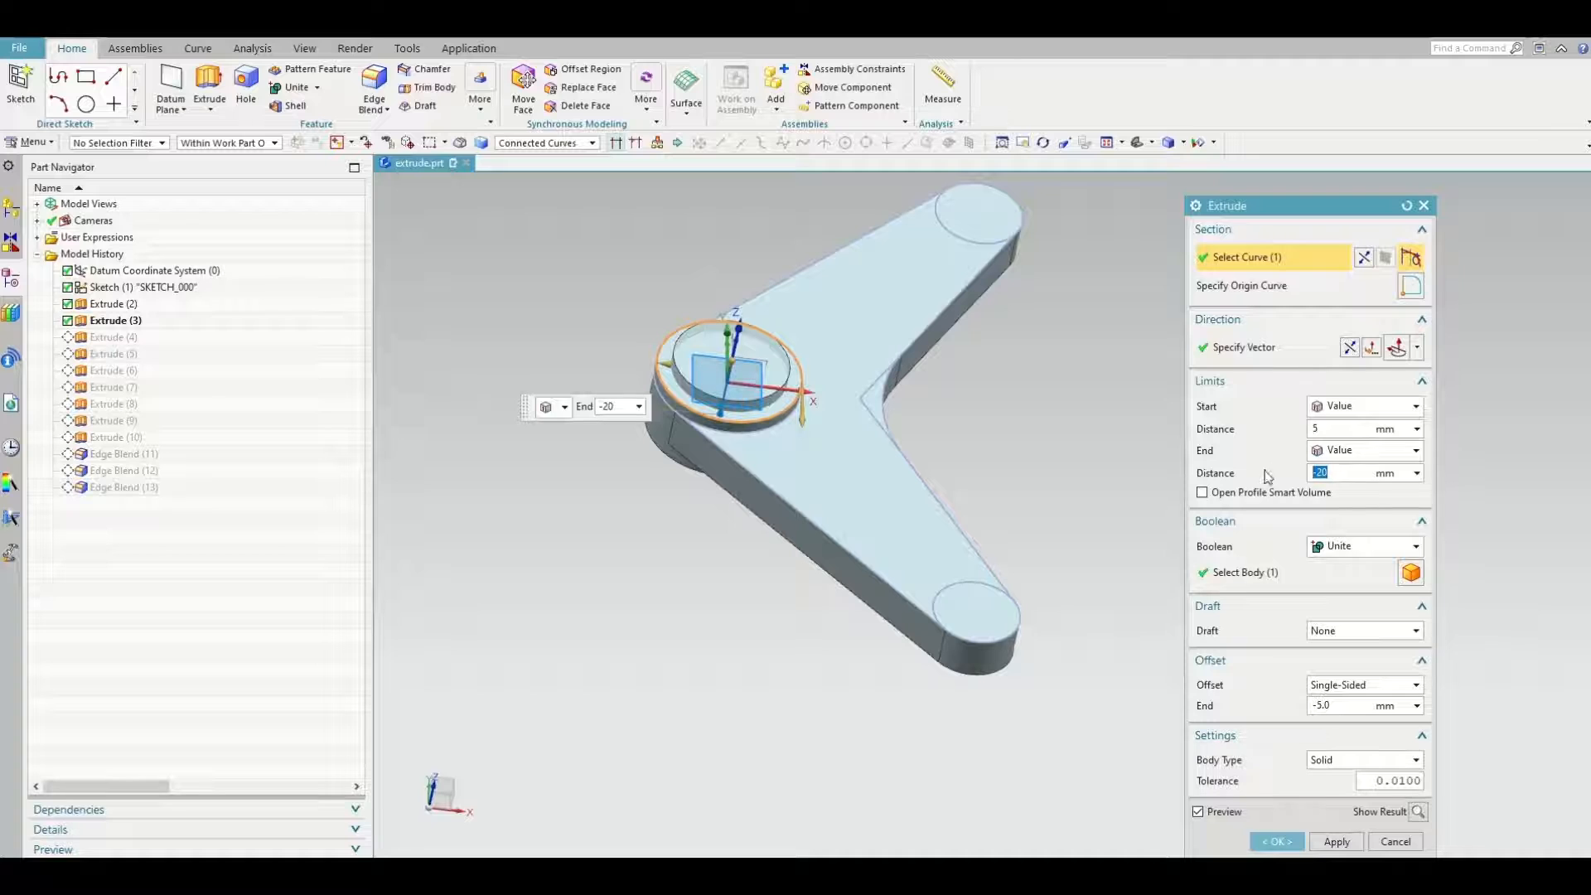
text(-25.0)
key(Return)
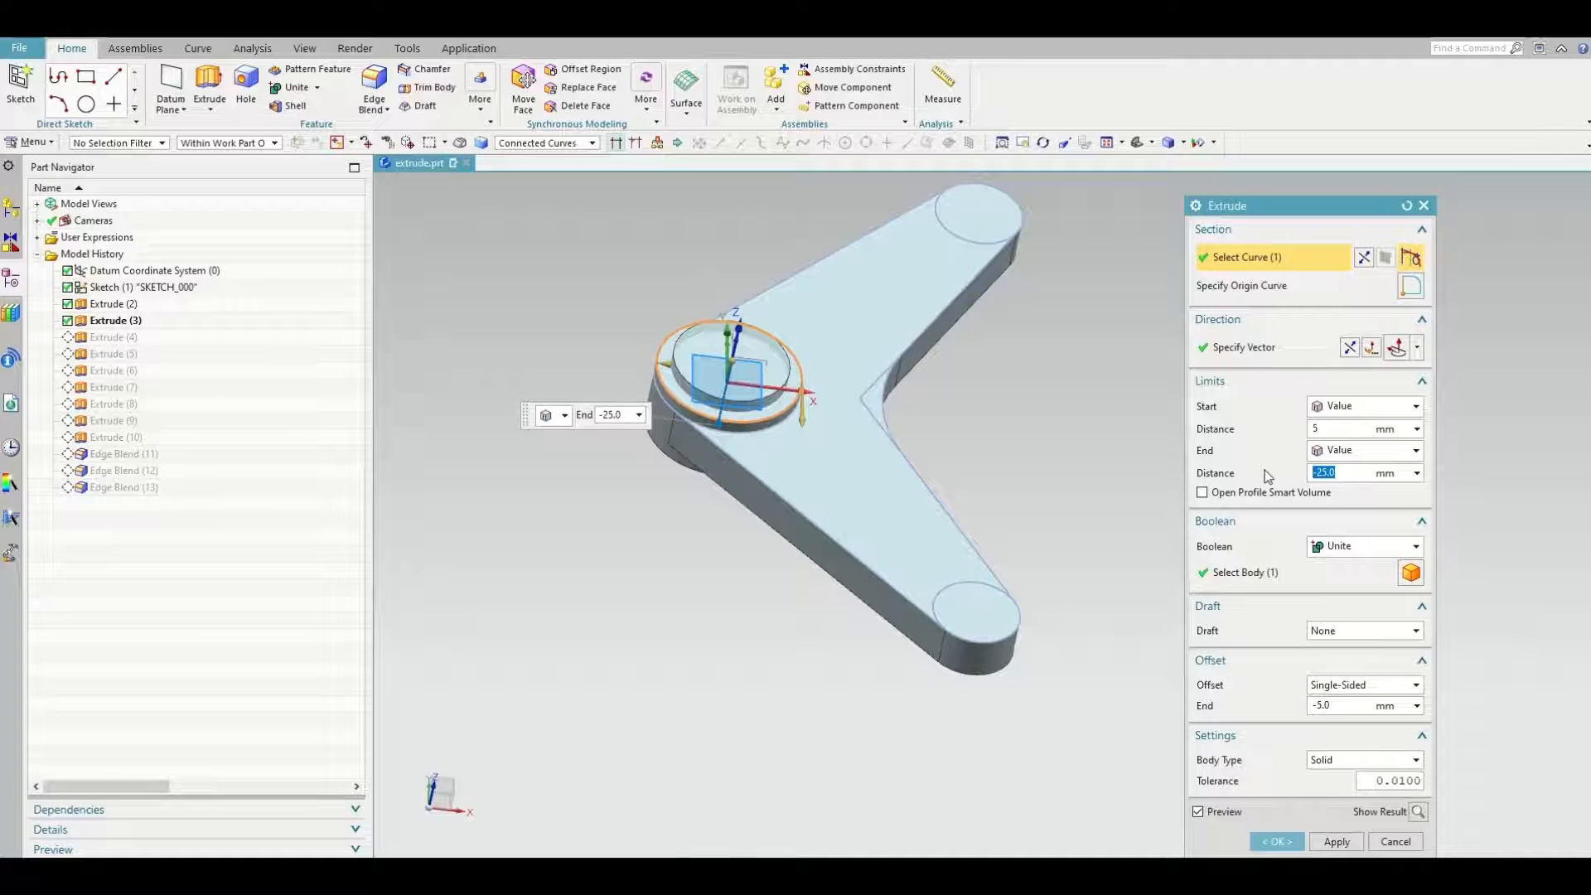
click(1279, 842)
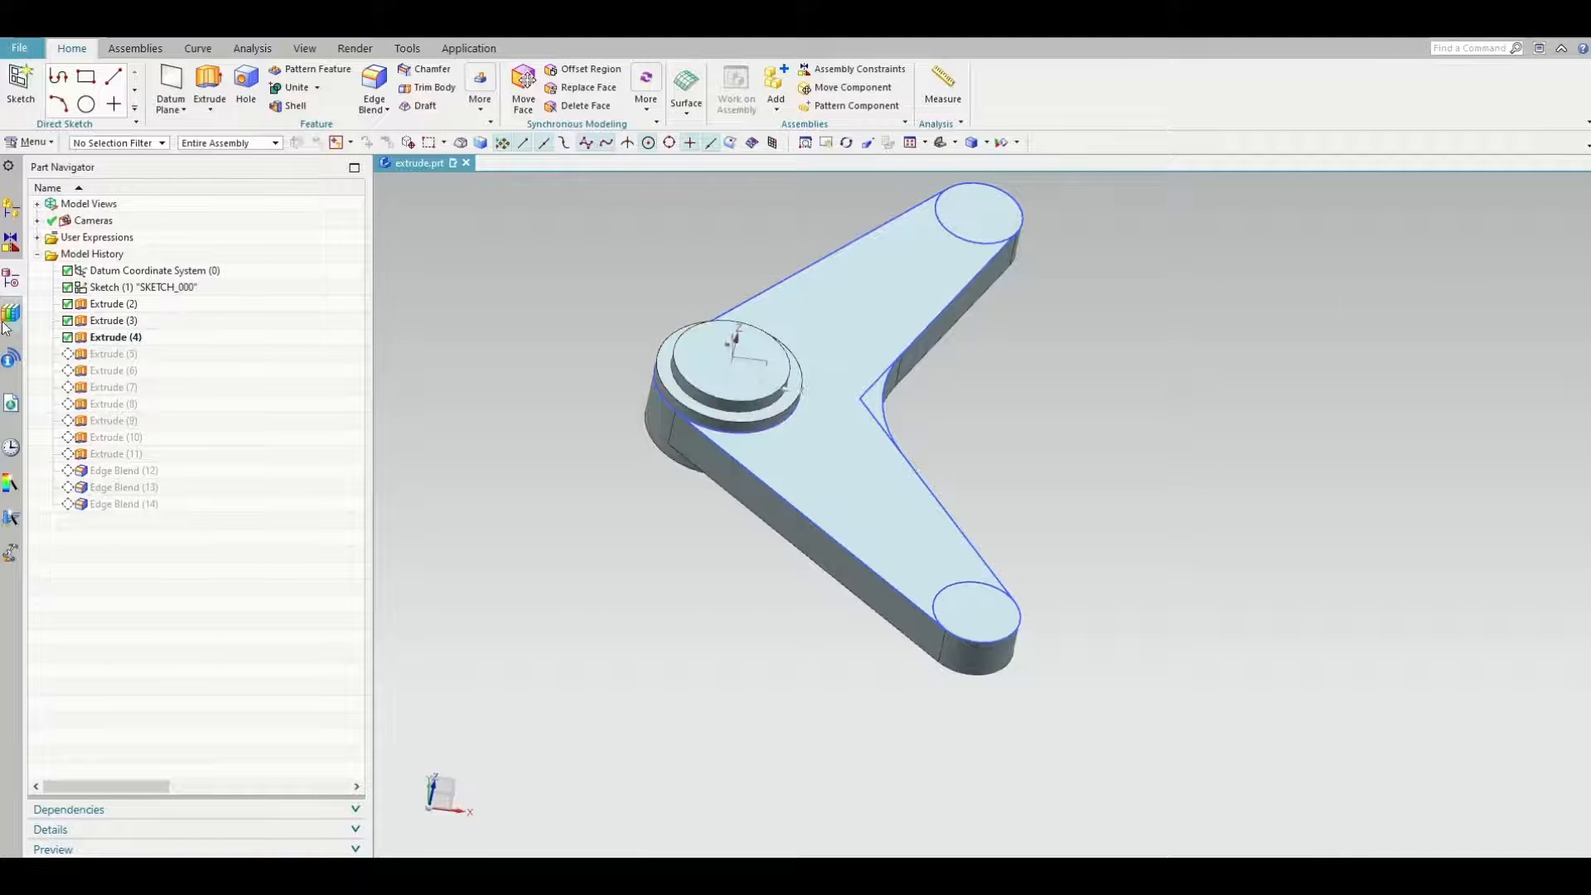
Edit the latest extrusion and change its Boolean to Subtract so it cuts a hole through the 50 mm boss
double_click(116, 339)
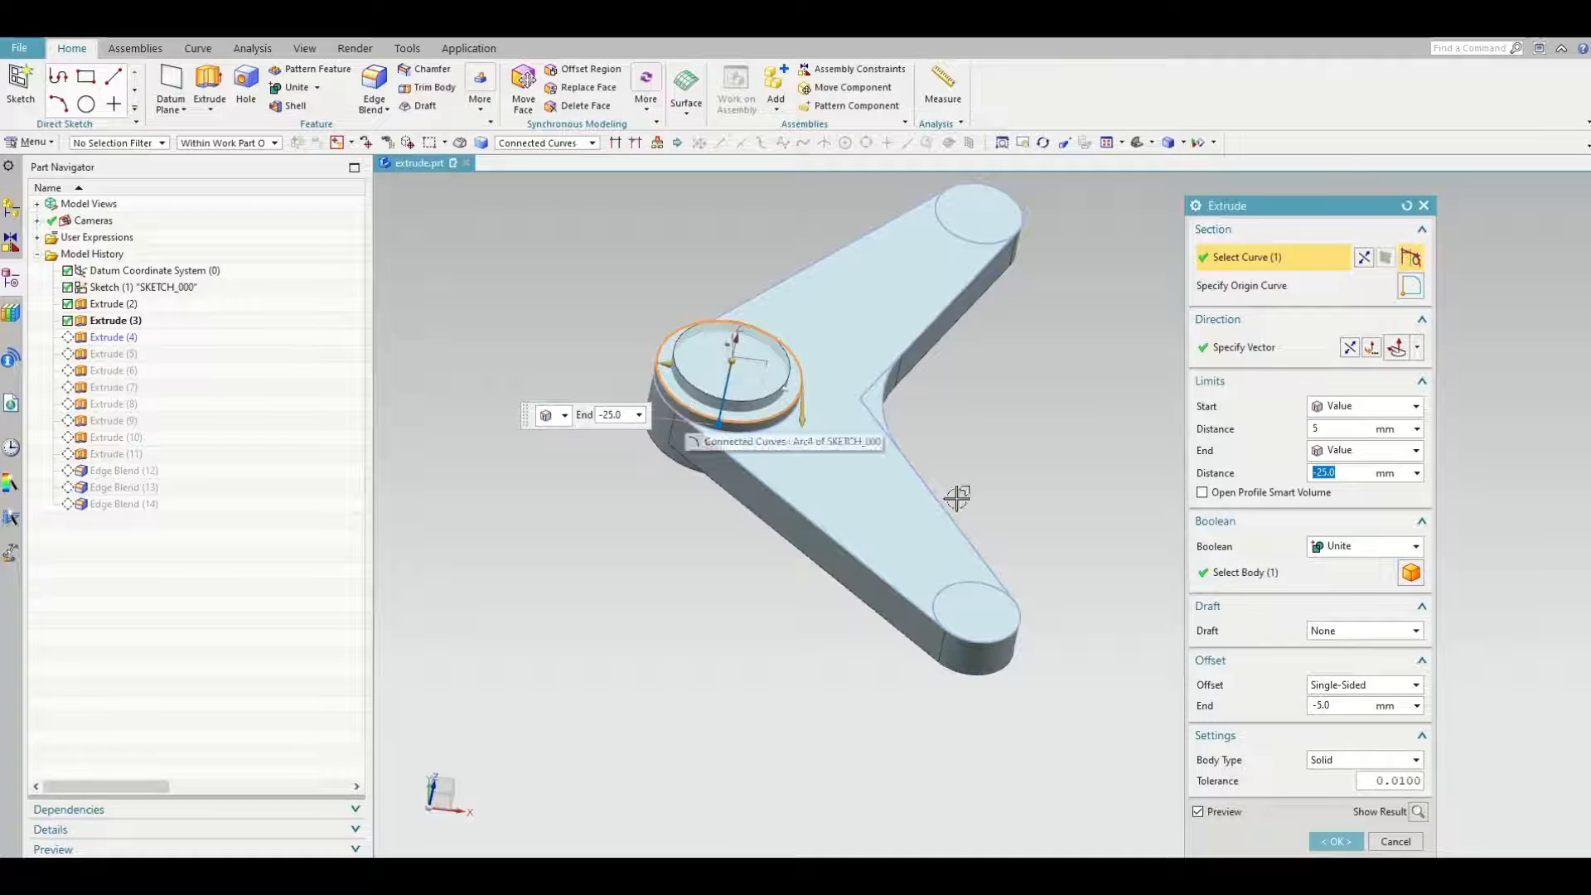
click(1378, 550)
click(1342, 599)
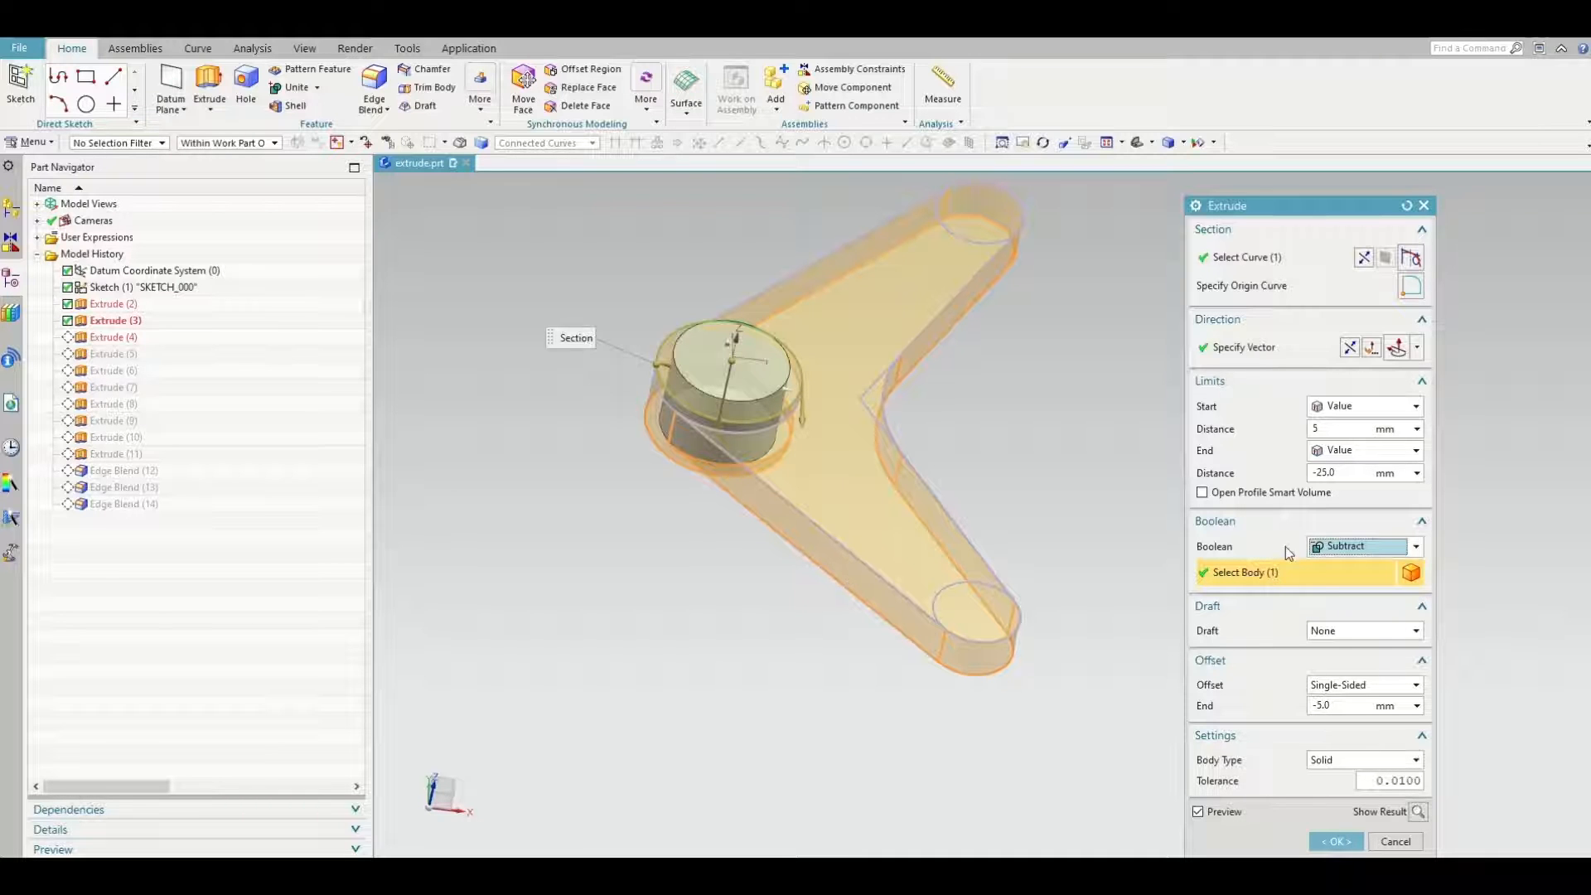
click(1336, 843)
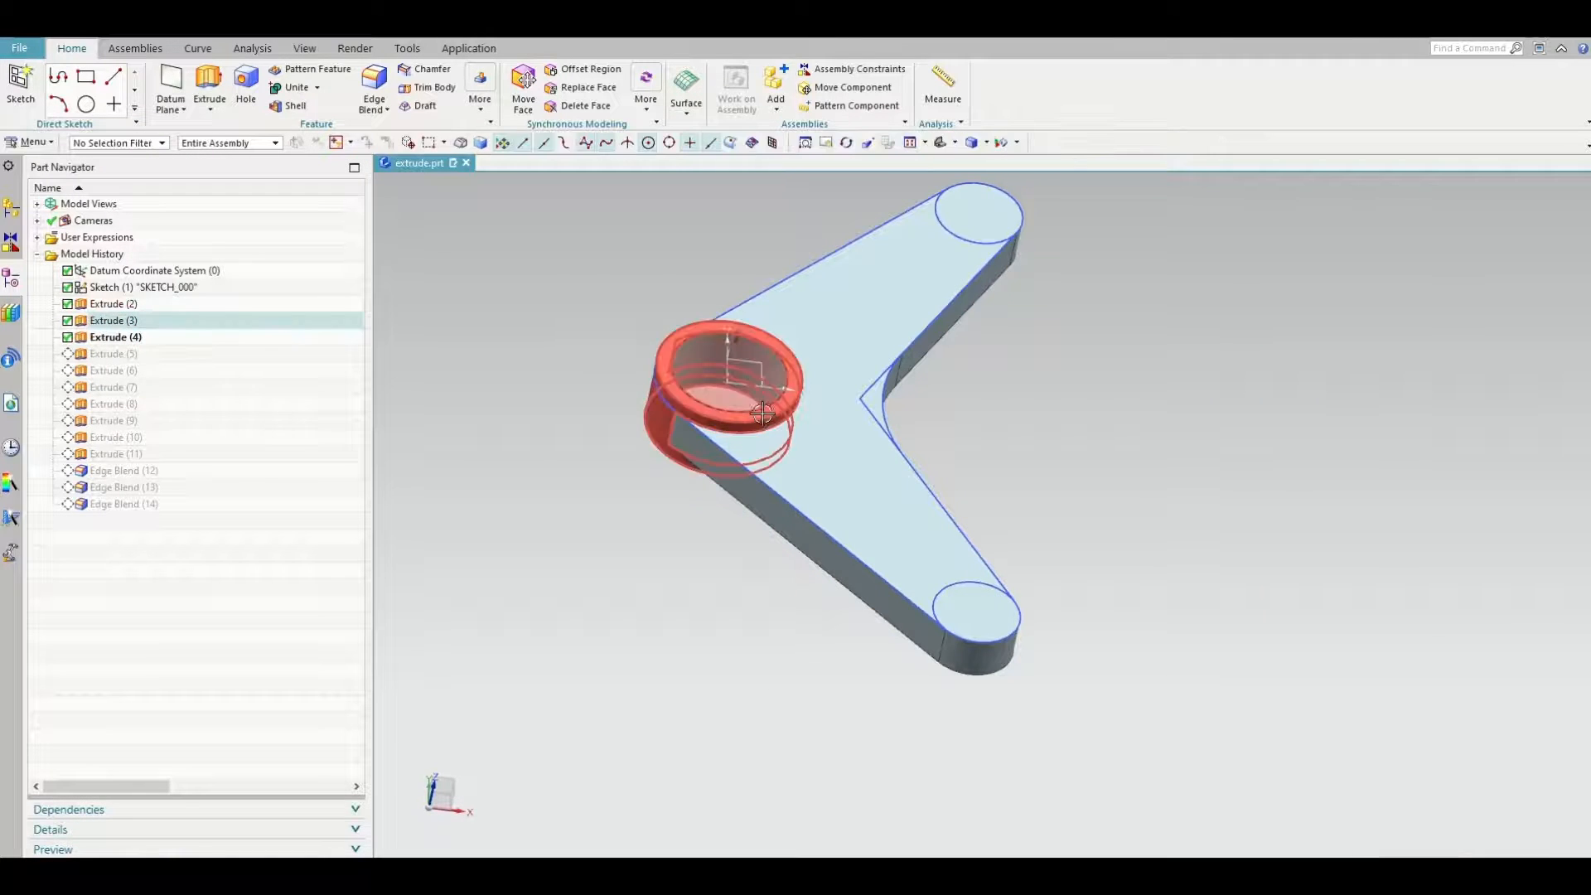
middle_drag(760, 389, 757, 466)
scroll(702, 385, up, 1)
scroll(699, 381, down, 3)
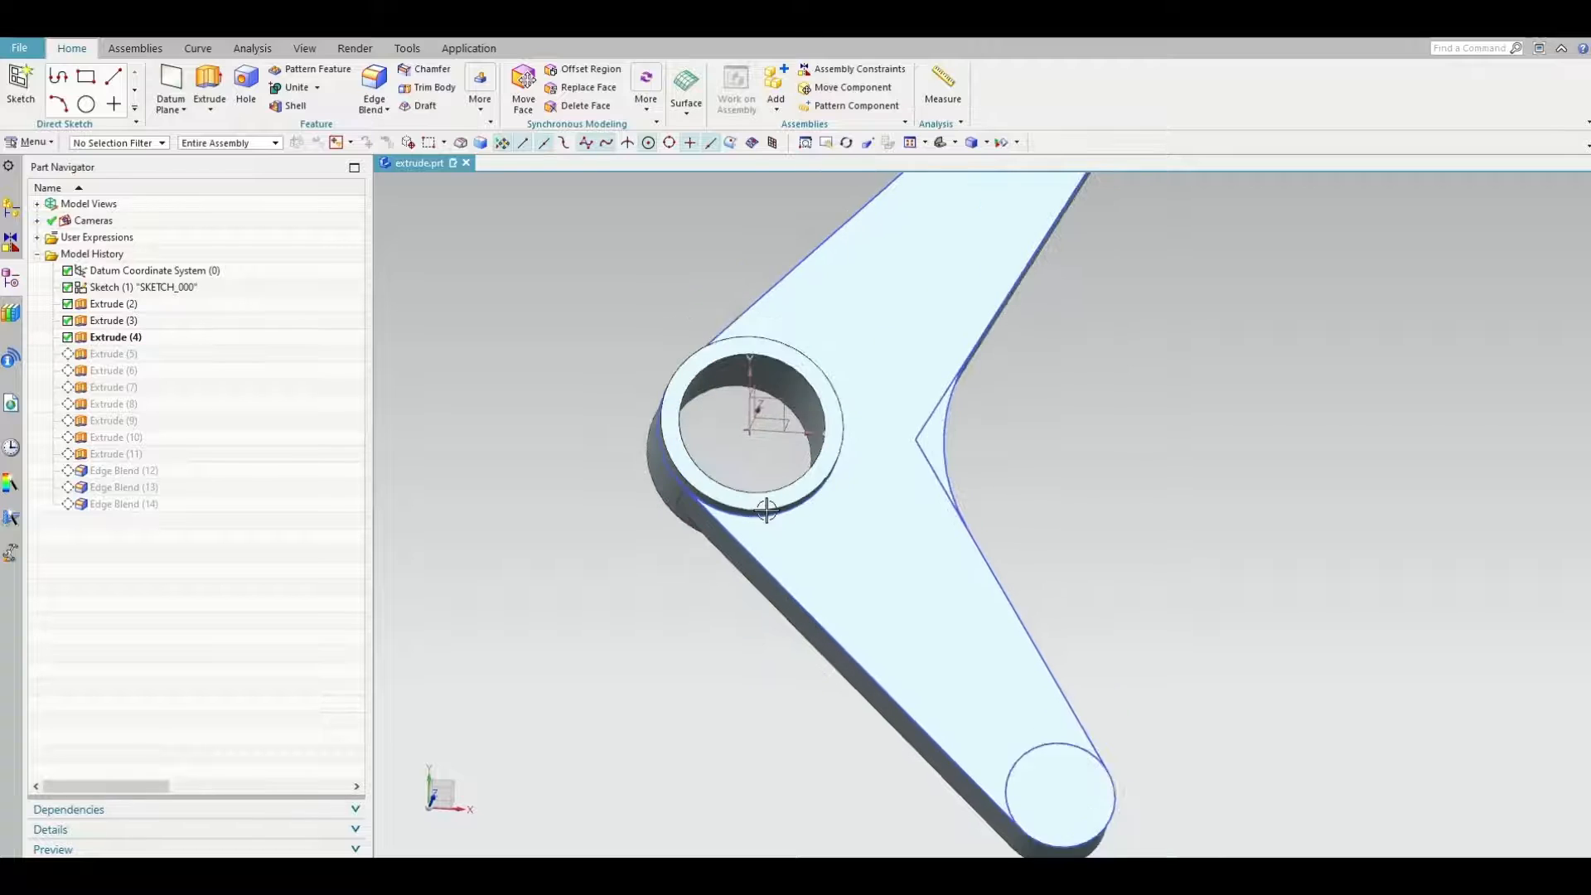
middle_drag(1002, 604, 993, 576)
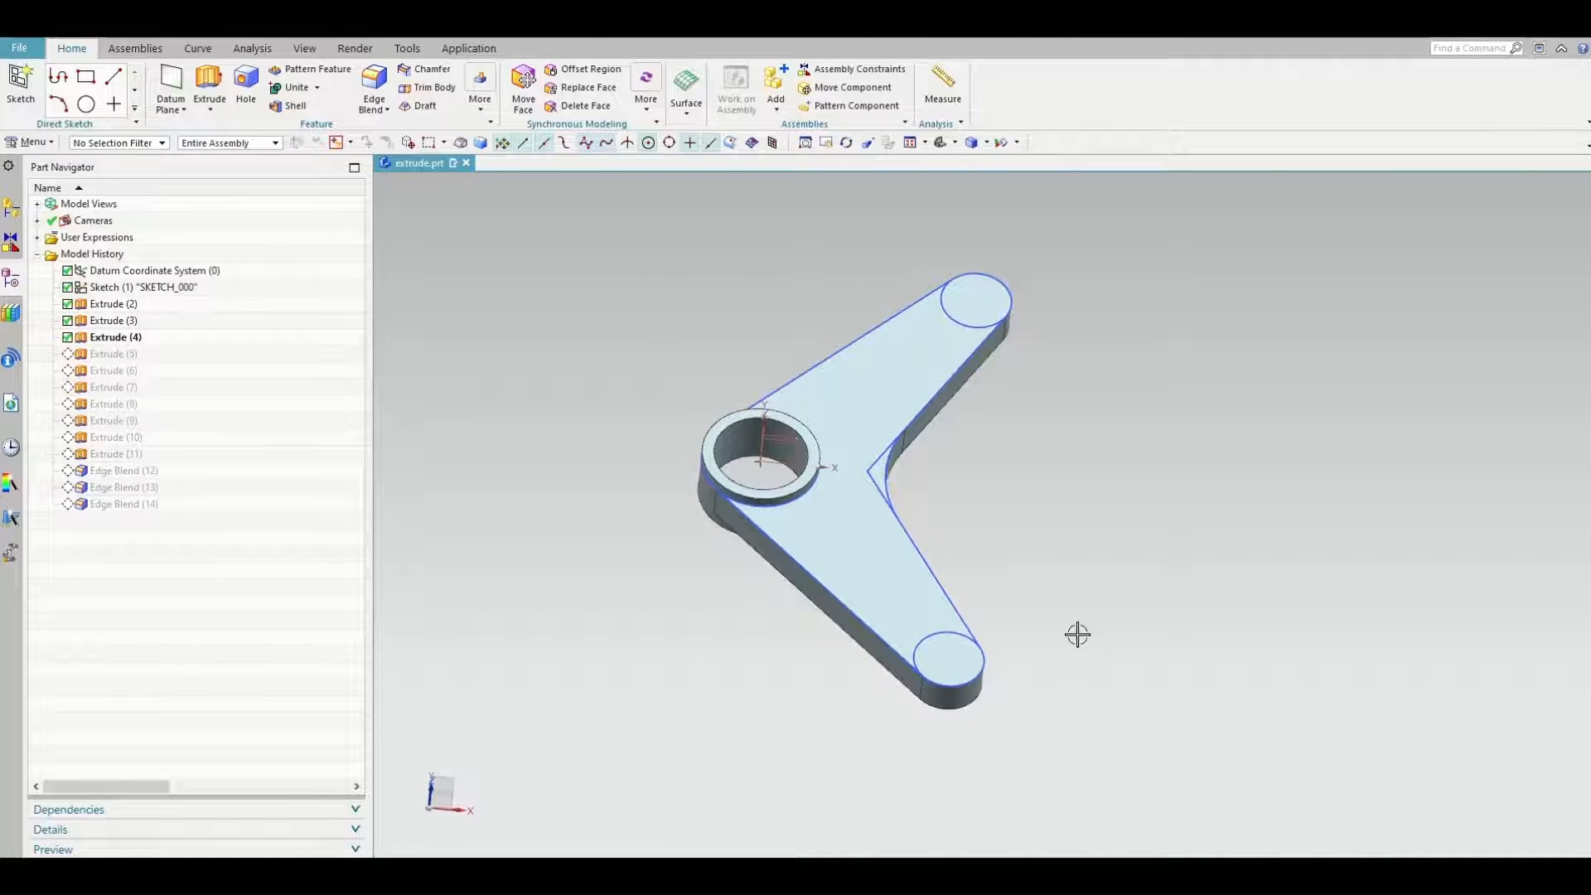
Extrude both 30 mm sketch circles at the arm's ends from 5 mm to -20 mm as bosses united with the body
click(209, 83)
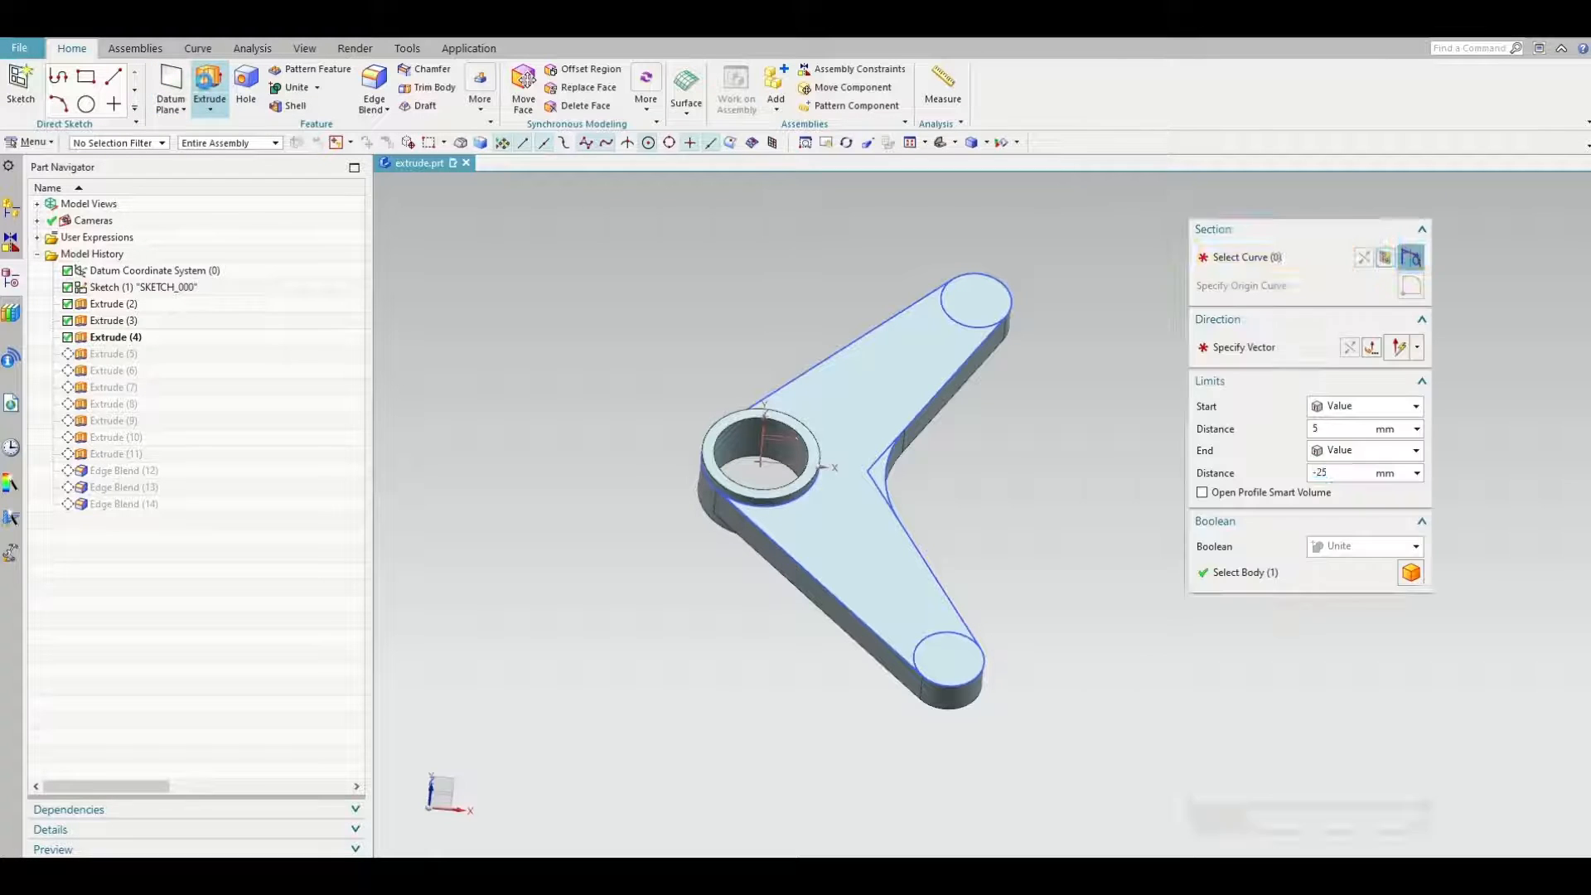
click(957, 303)
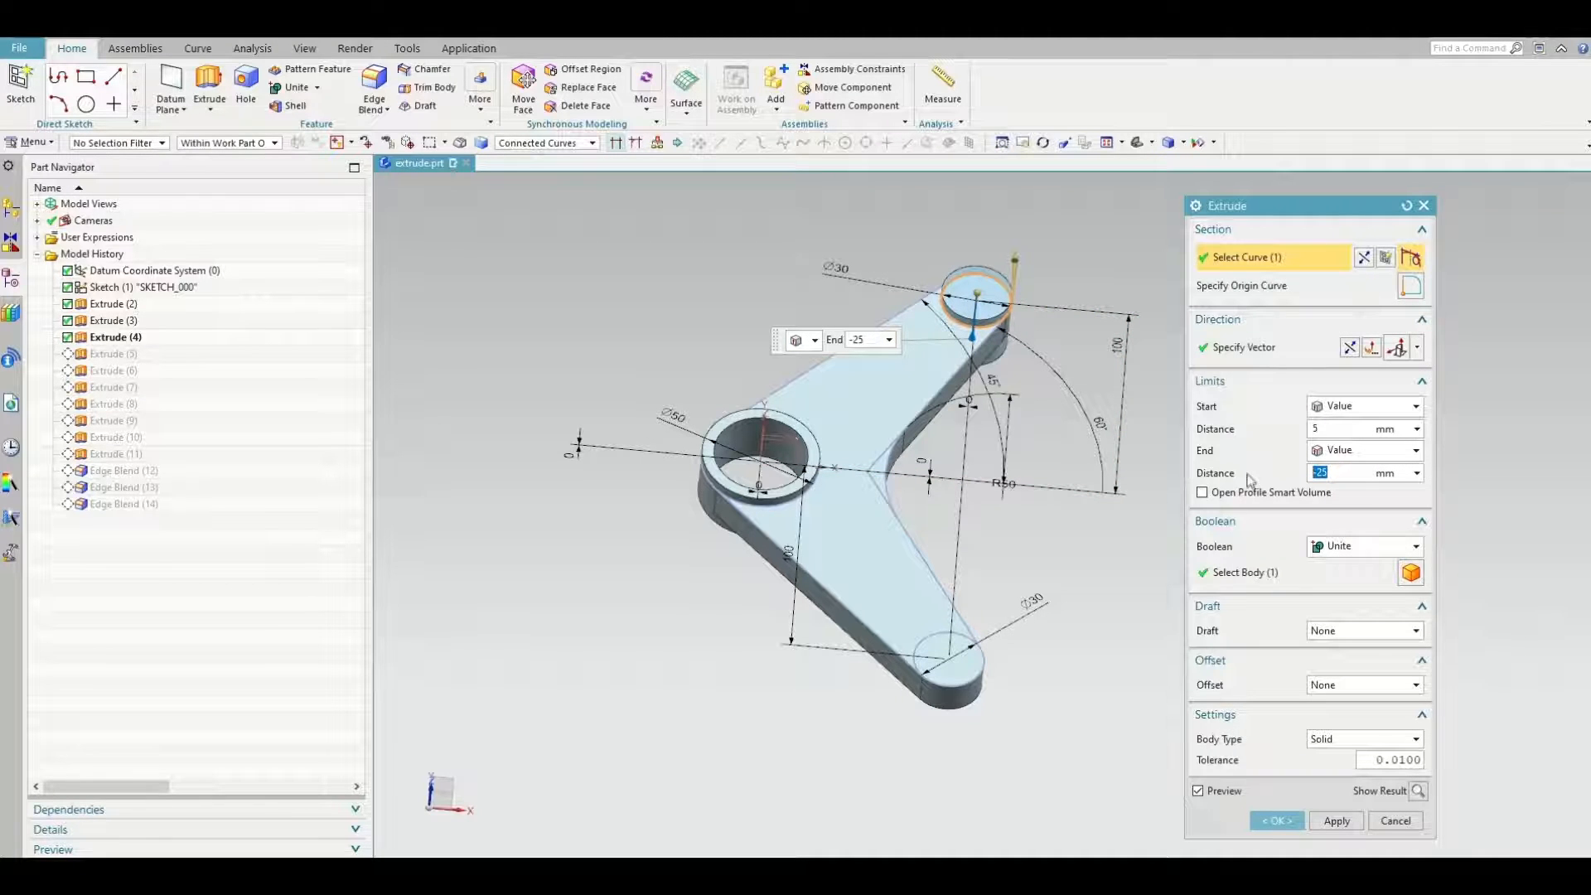
text(-)
key(BackSpace)
text(2)
key(Return)
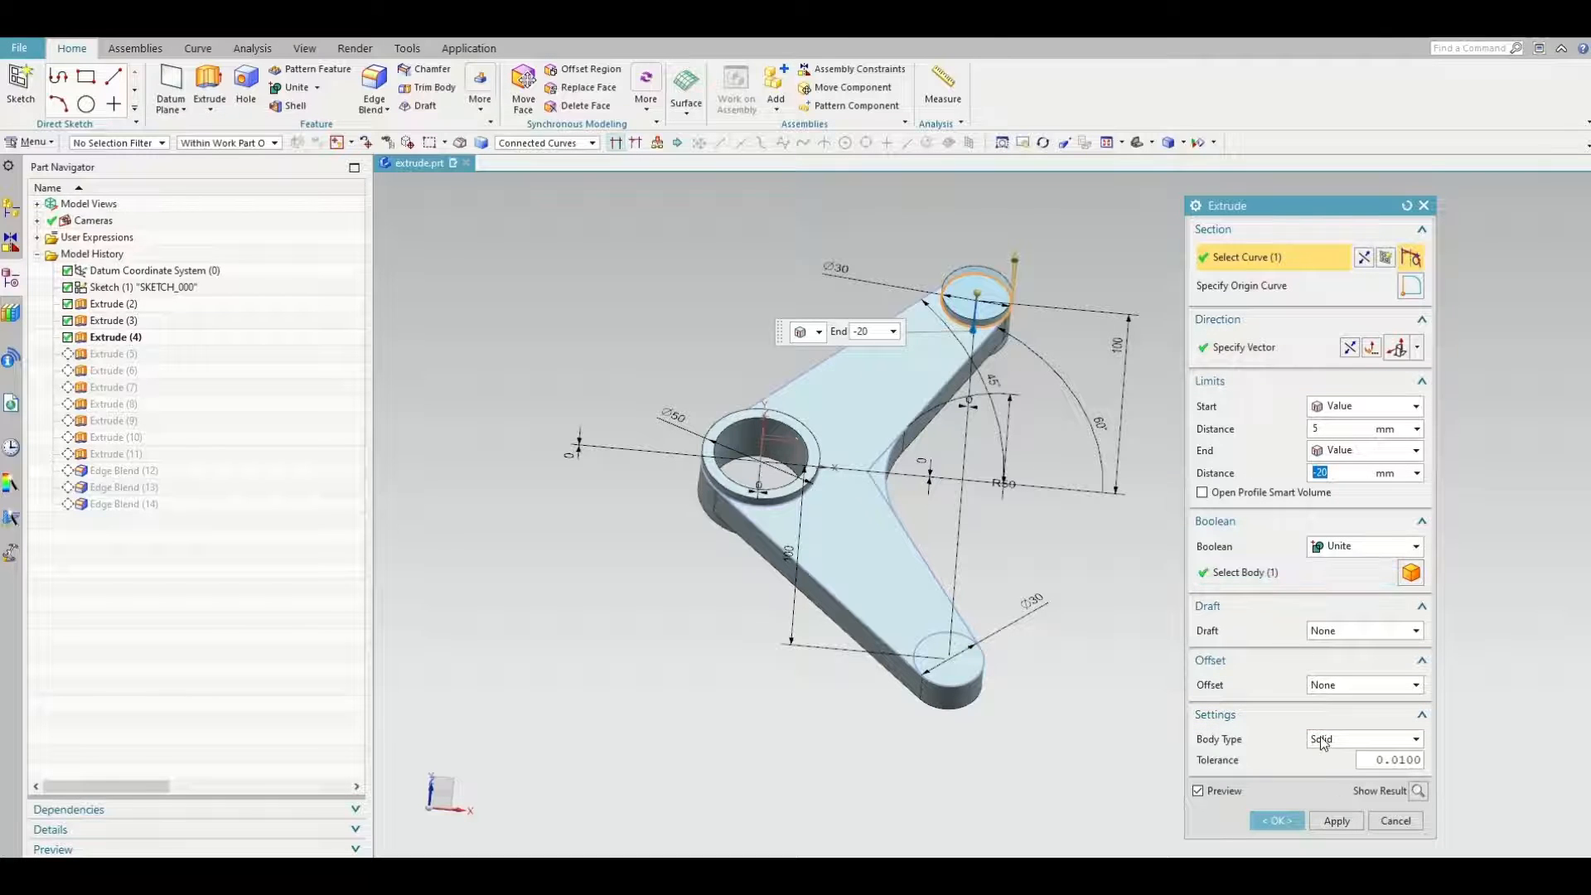
click(1337, 821)
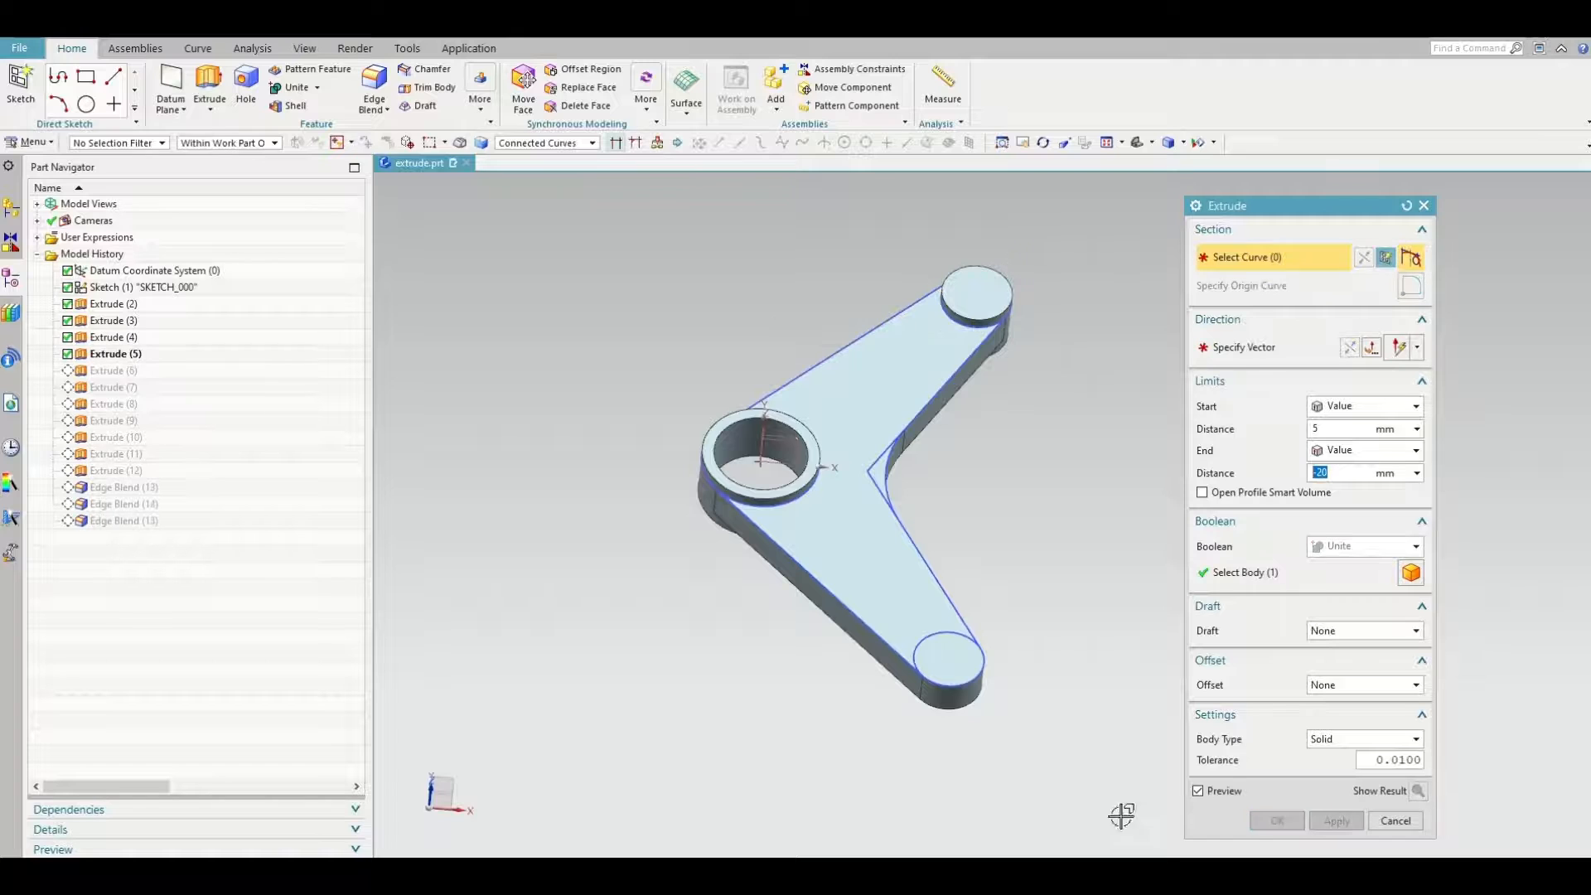
click(953, 650)
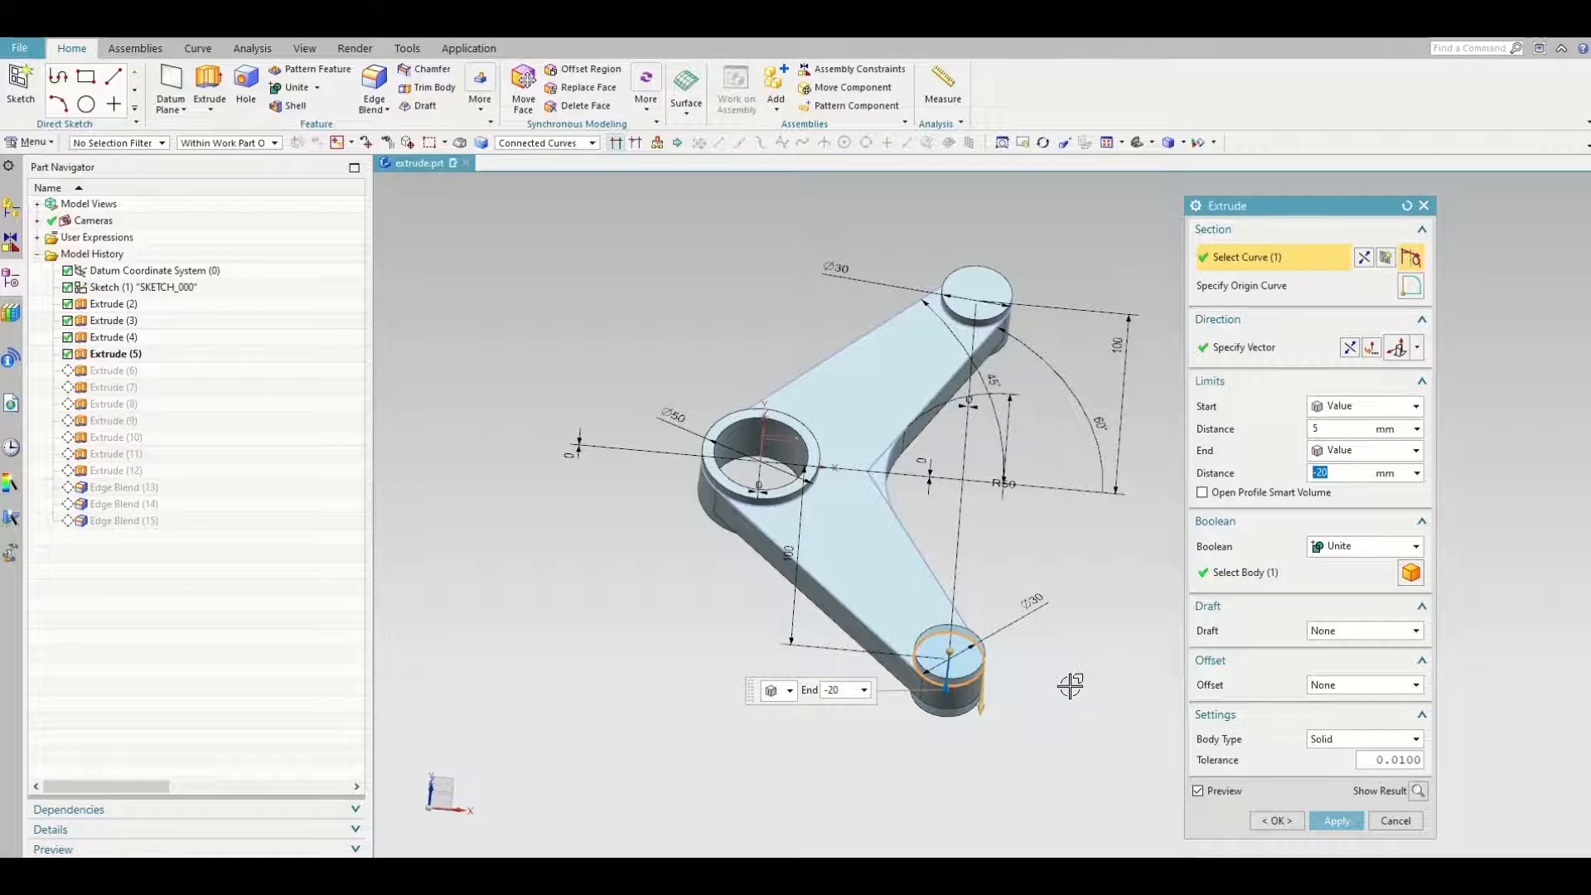
click(1277, 820)
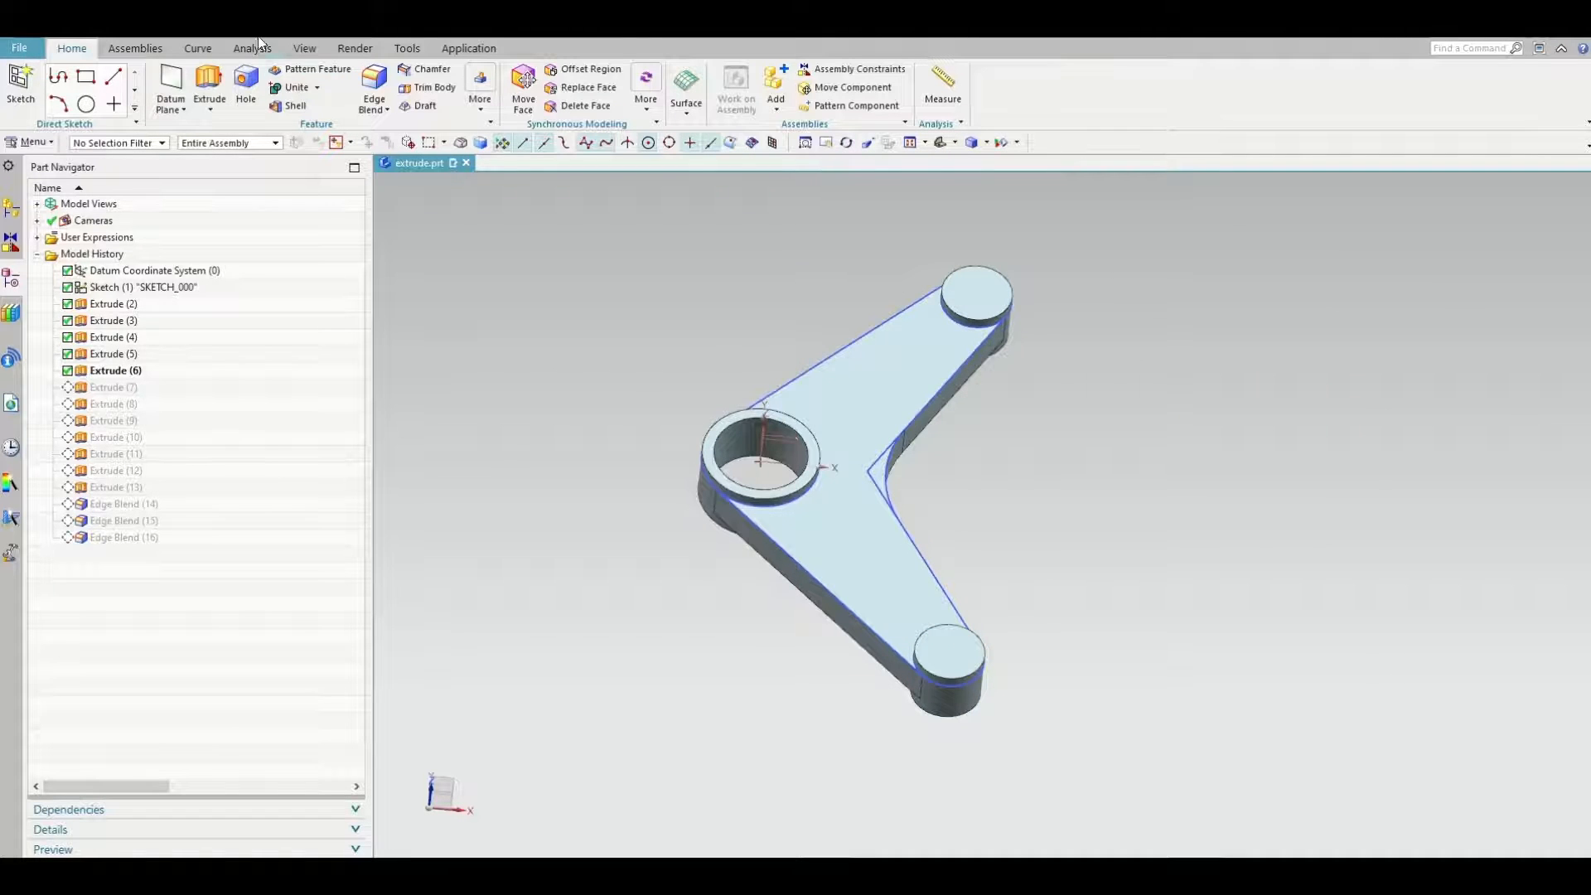
Start an Extrude from the upper 30 mm boss's top face, using the Face Edges curve rule
click(207, 88)
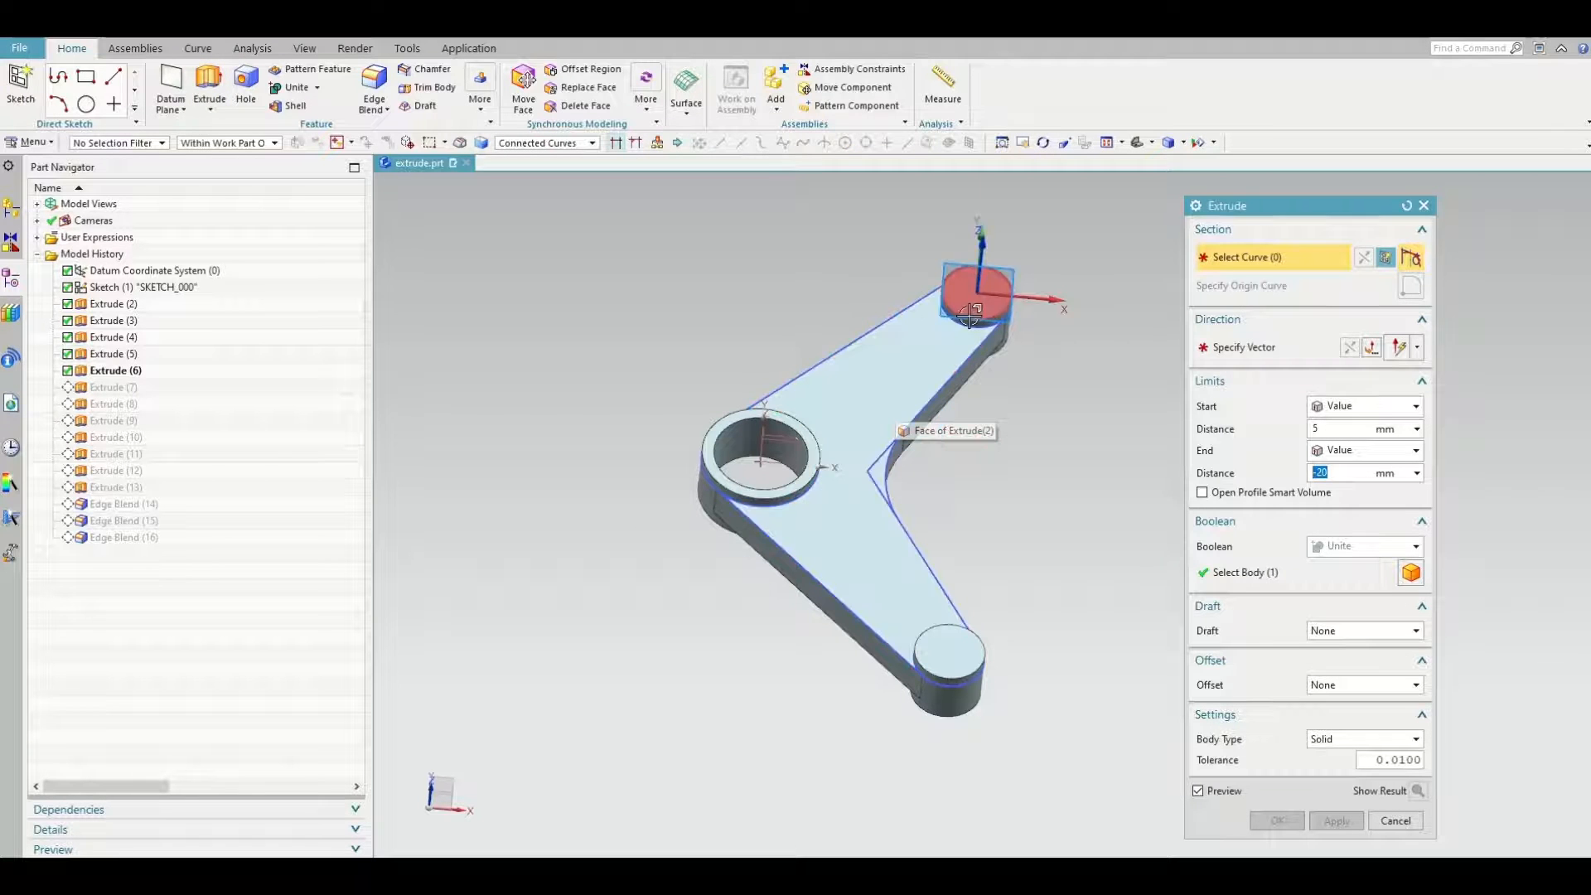
scroll(966, 317, up, 3)
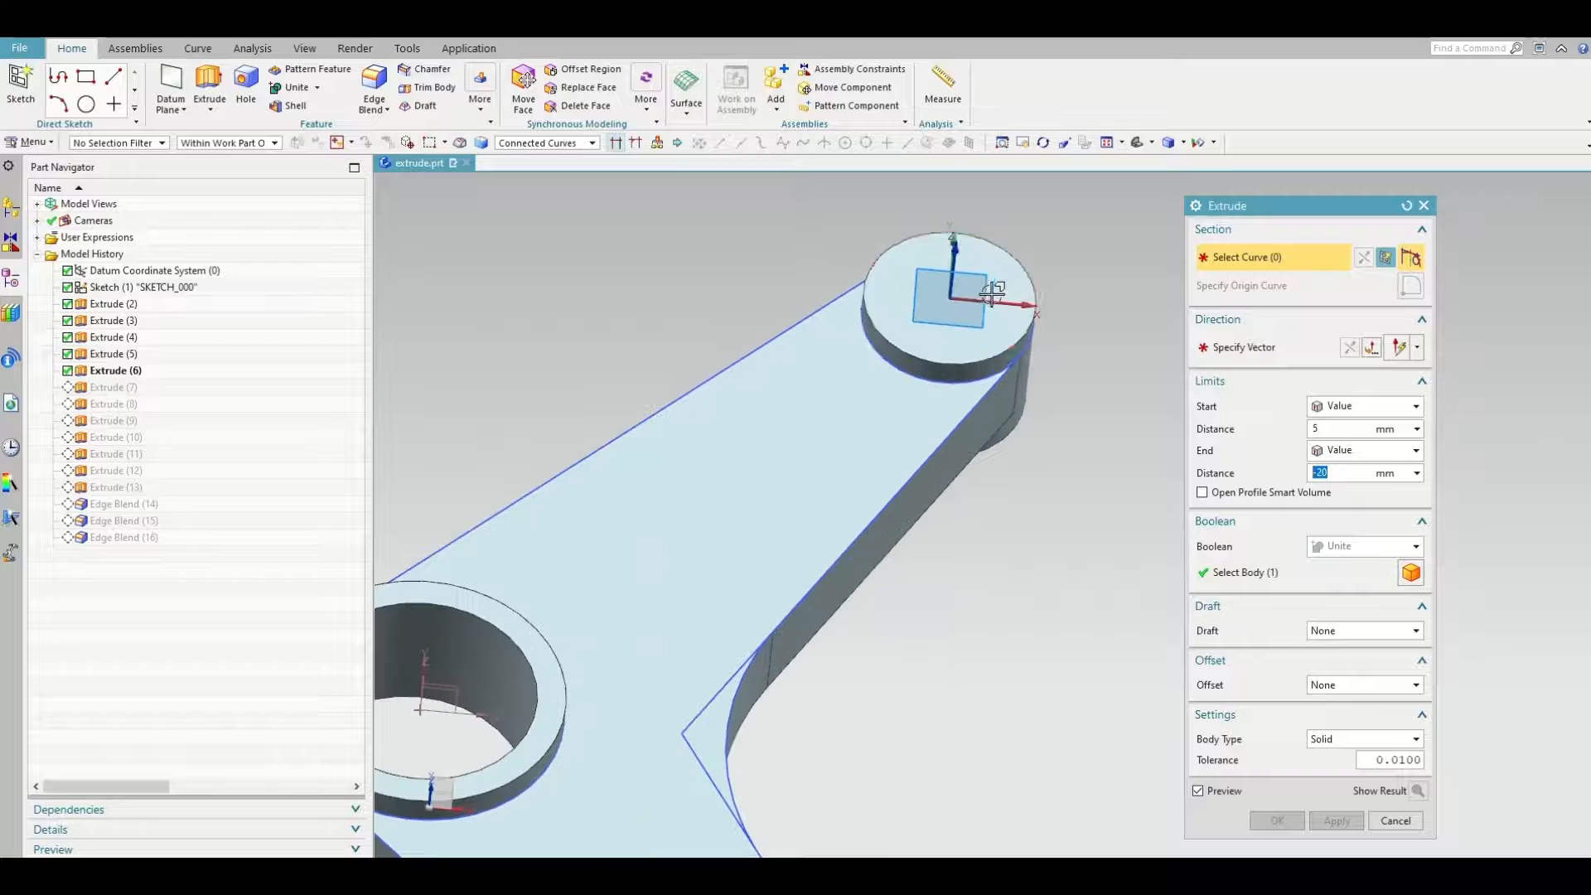
scroll(968, 340, up, 2)
middle_drag(970, 354, 968, 346)
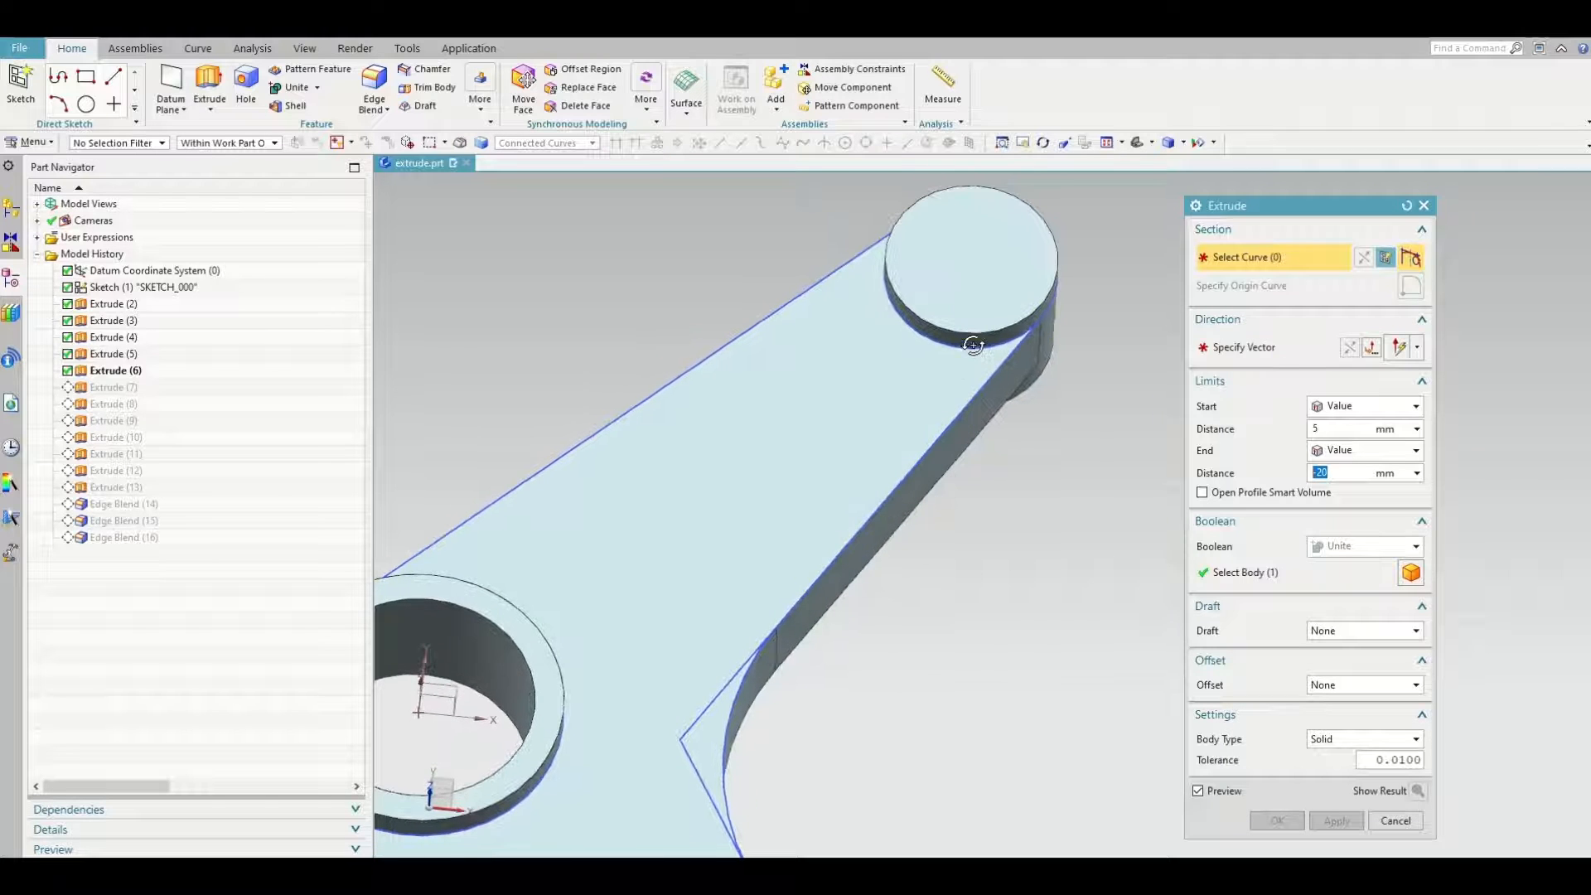
click(554, 148)
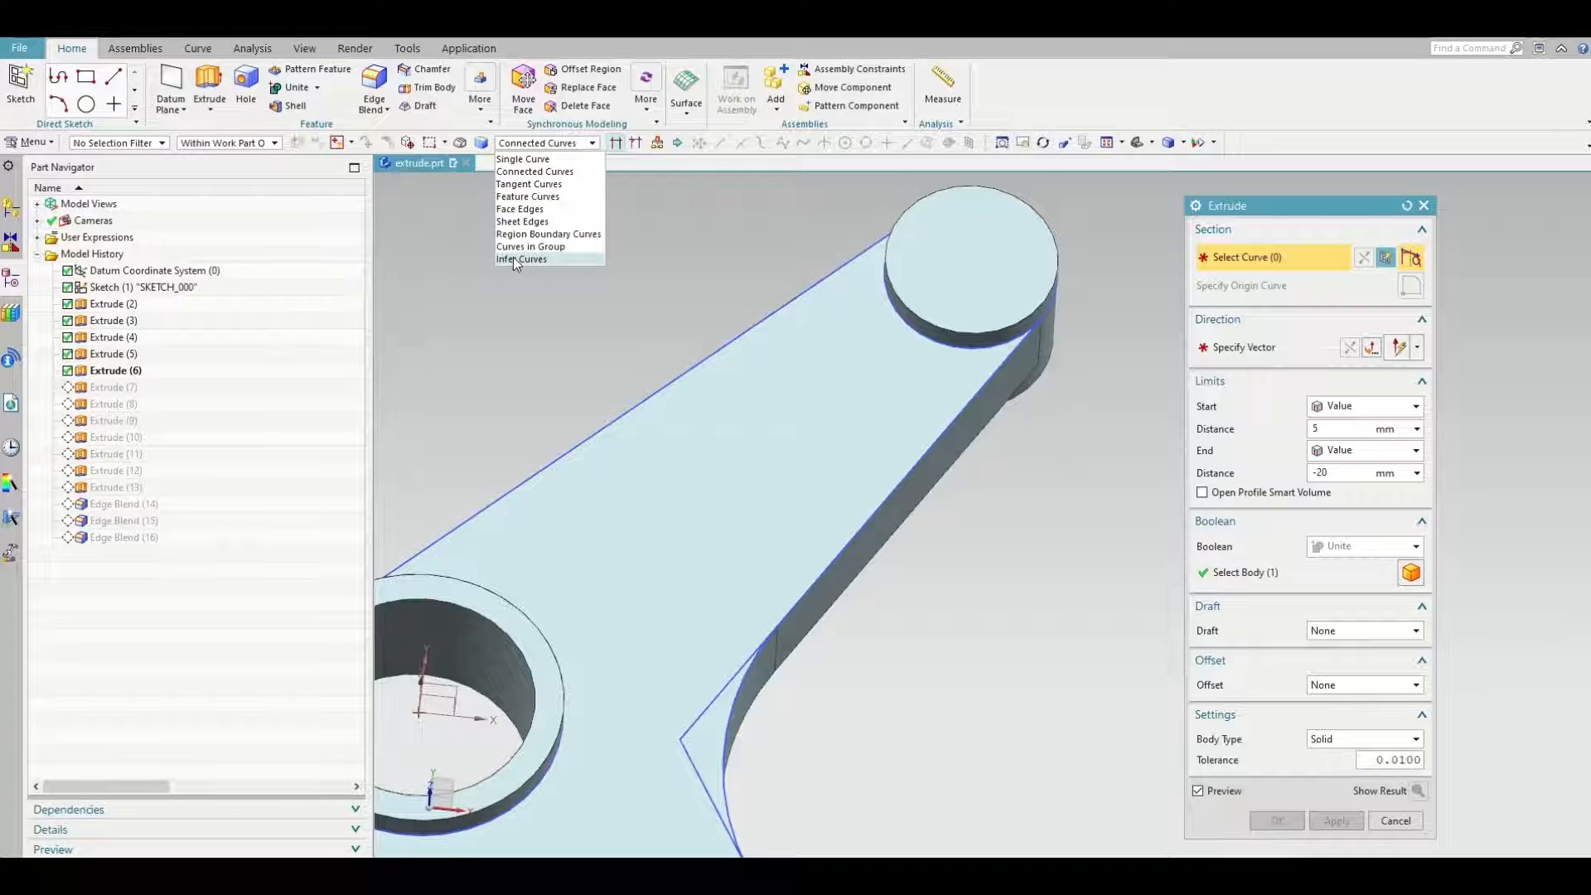
click(517, 210)
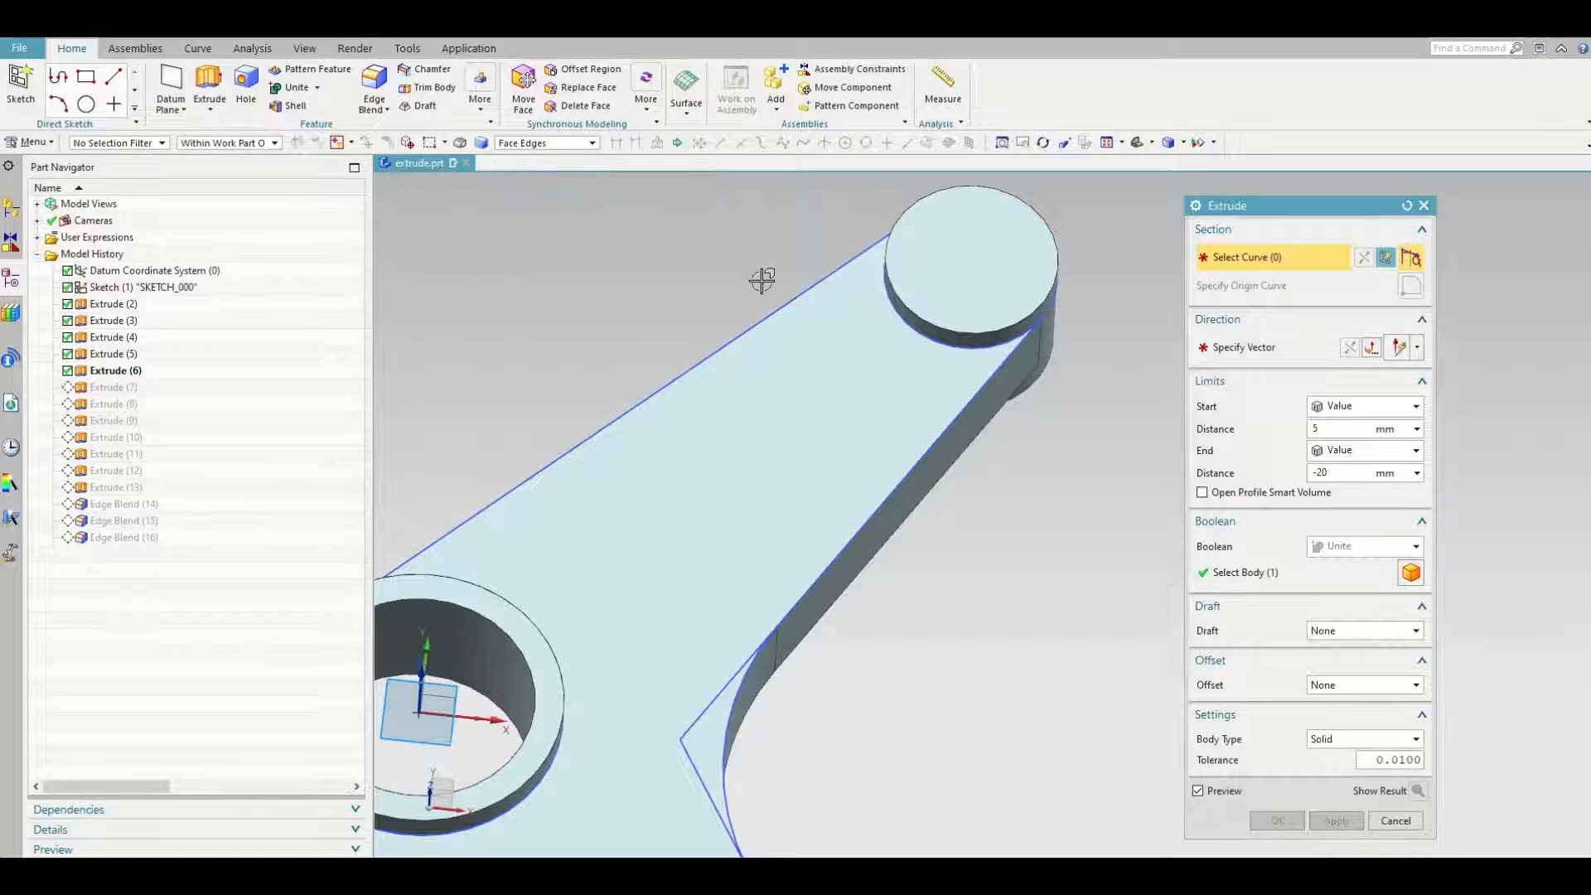
click(939, 309)
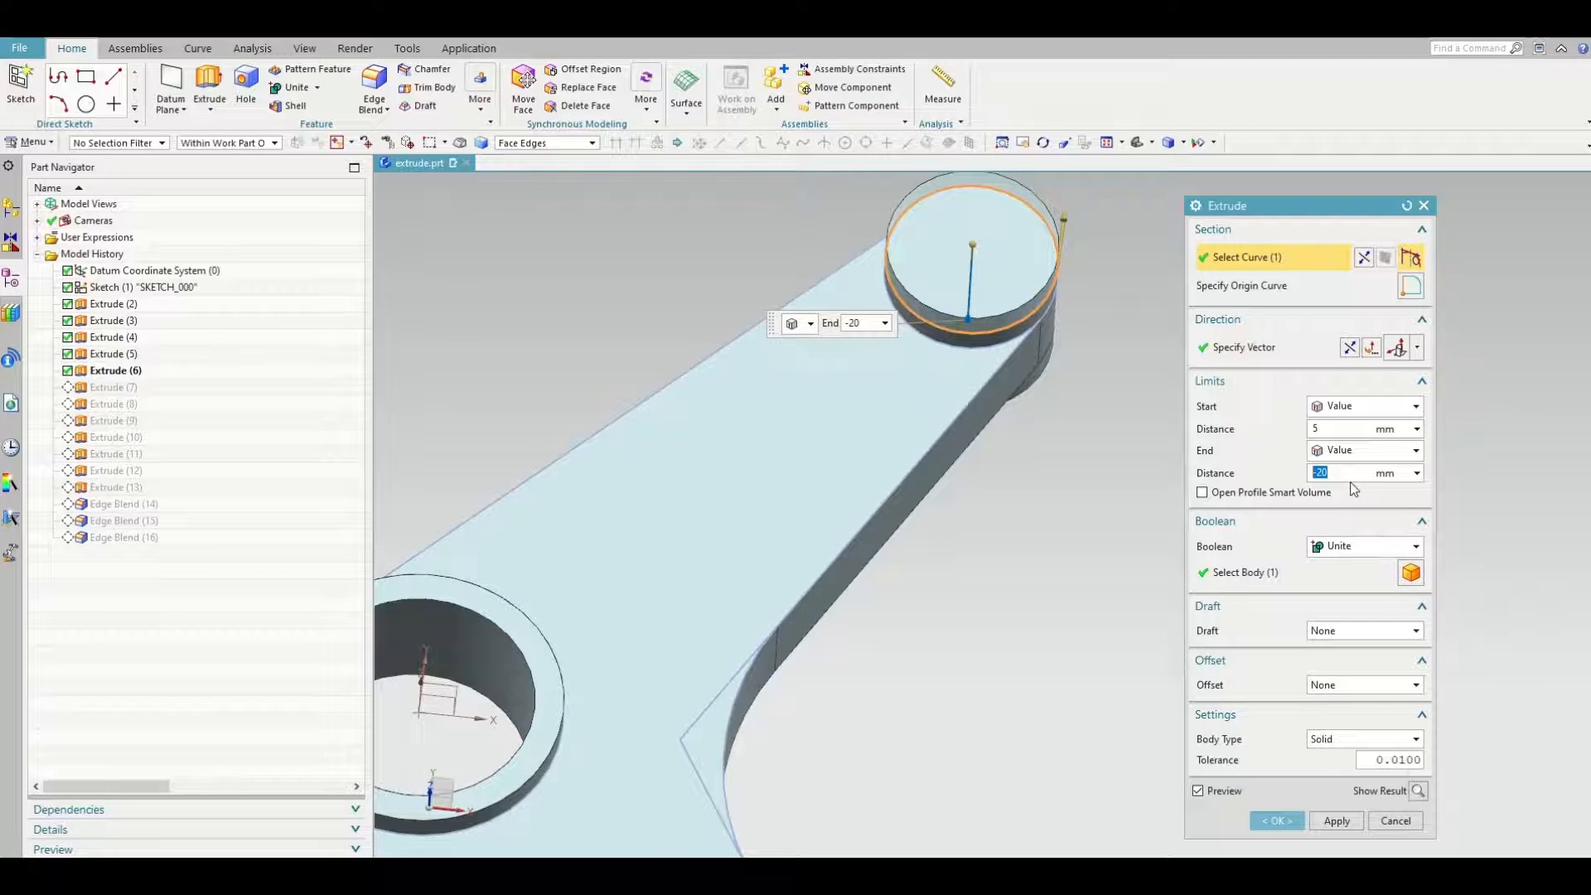
click(1349, 348)
click(1349, 348)
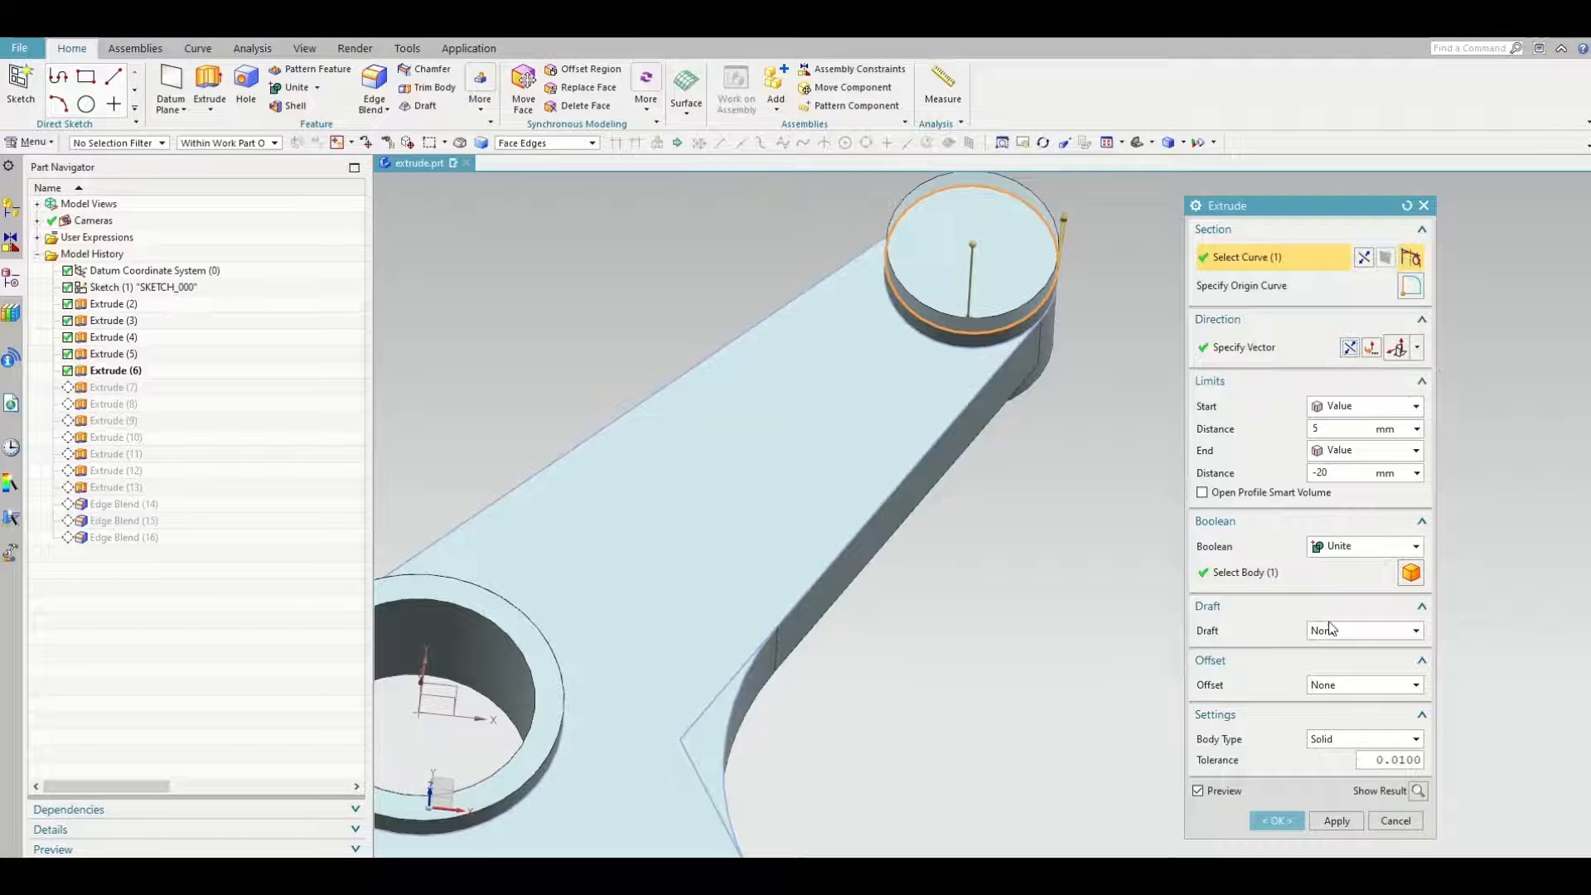
Subtract the upper boss's extrusion from the arm body with a single-sided offset of -5 mm and finish it
click(1338, 550)
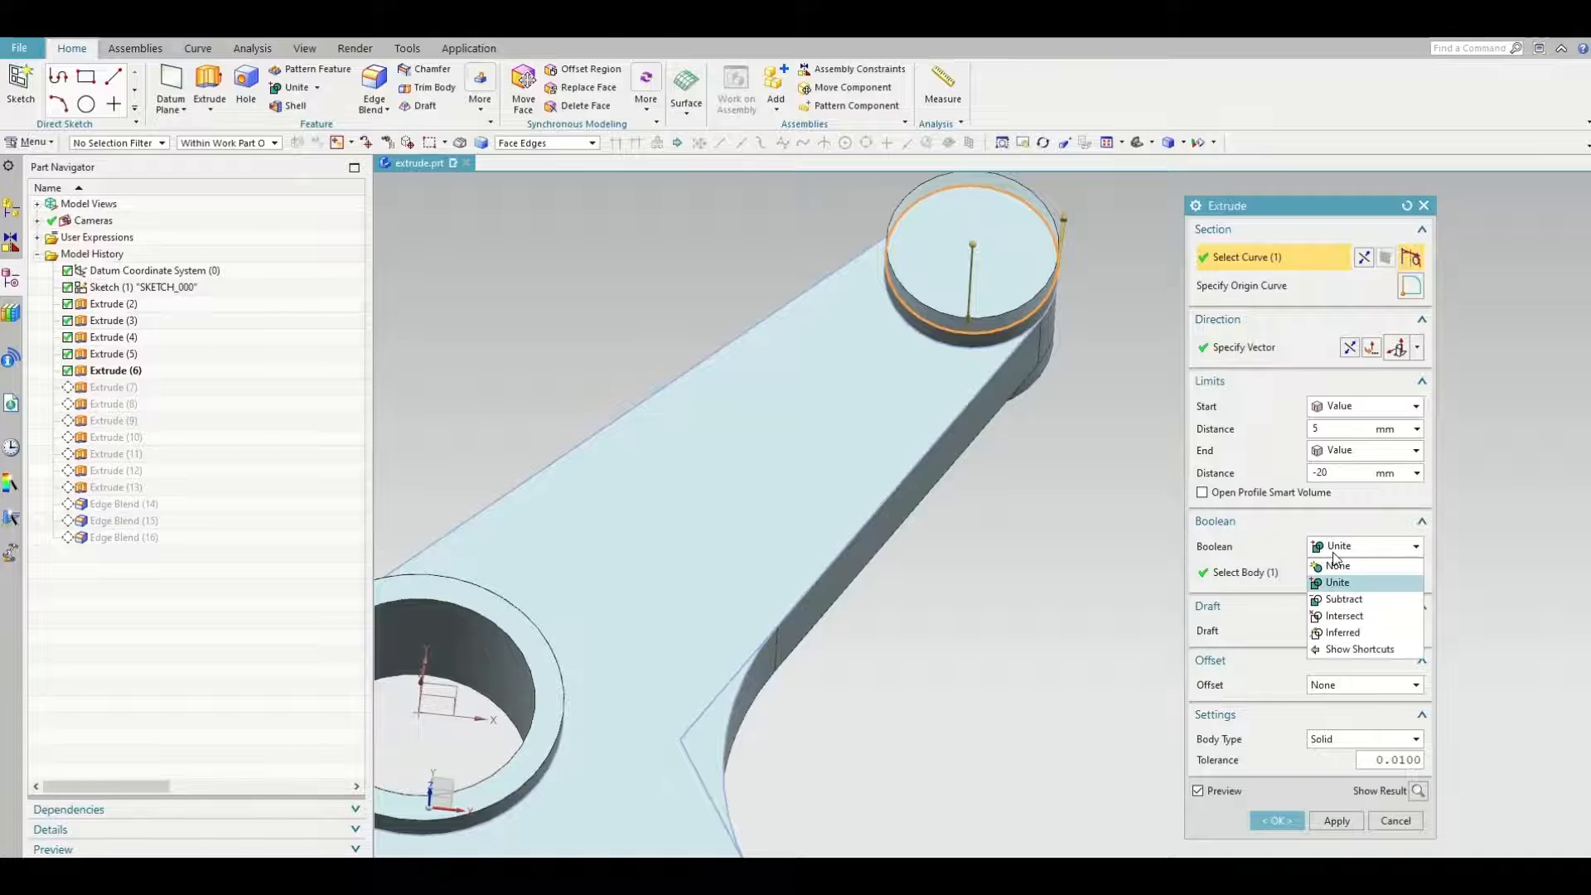
click(1335, 600)
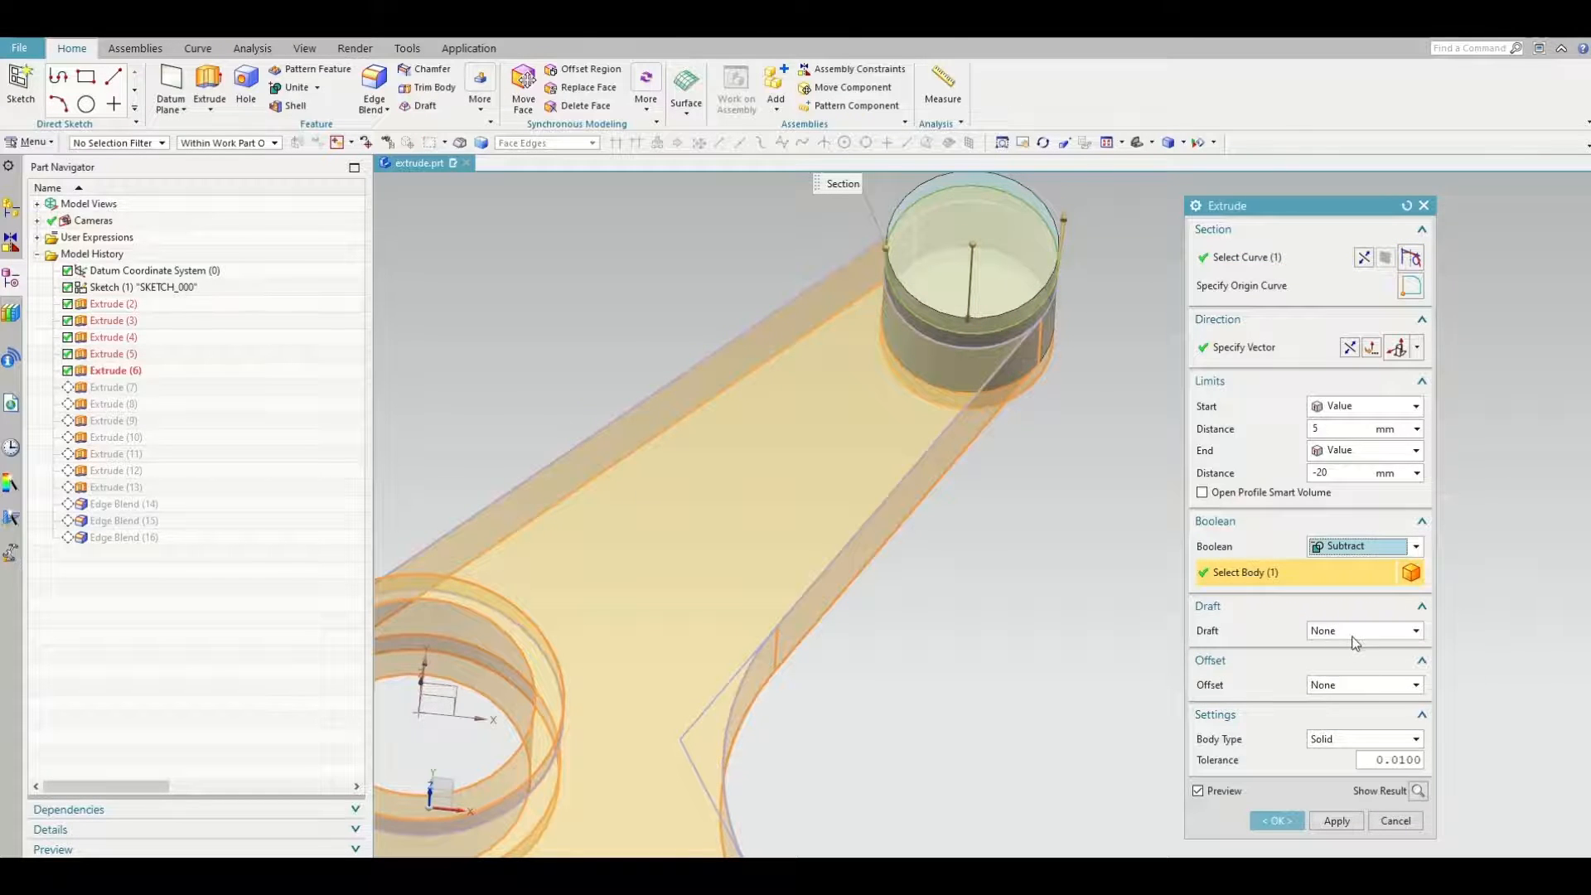
click(1345, 688)
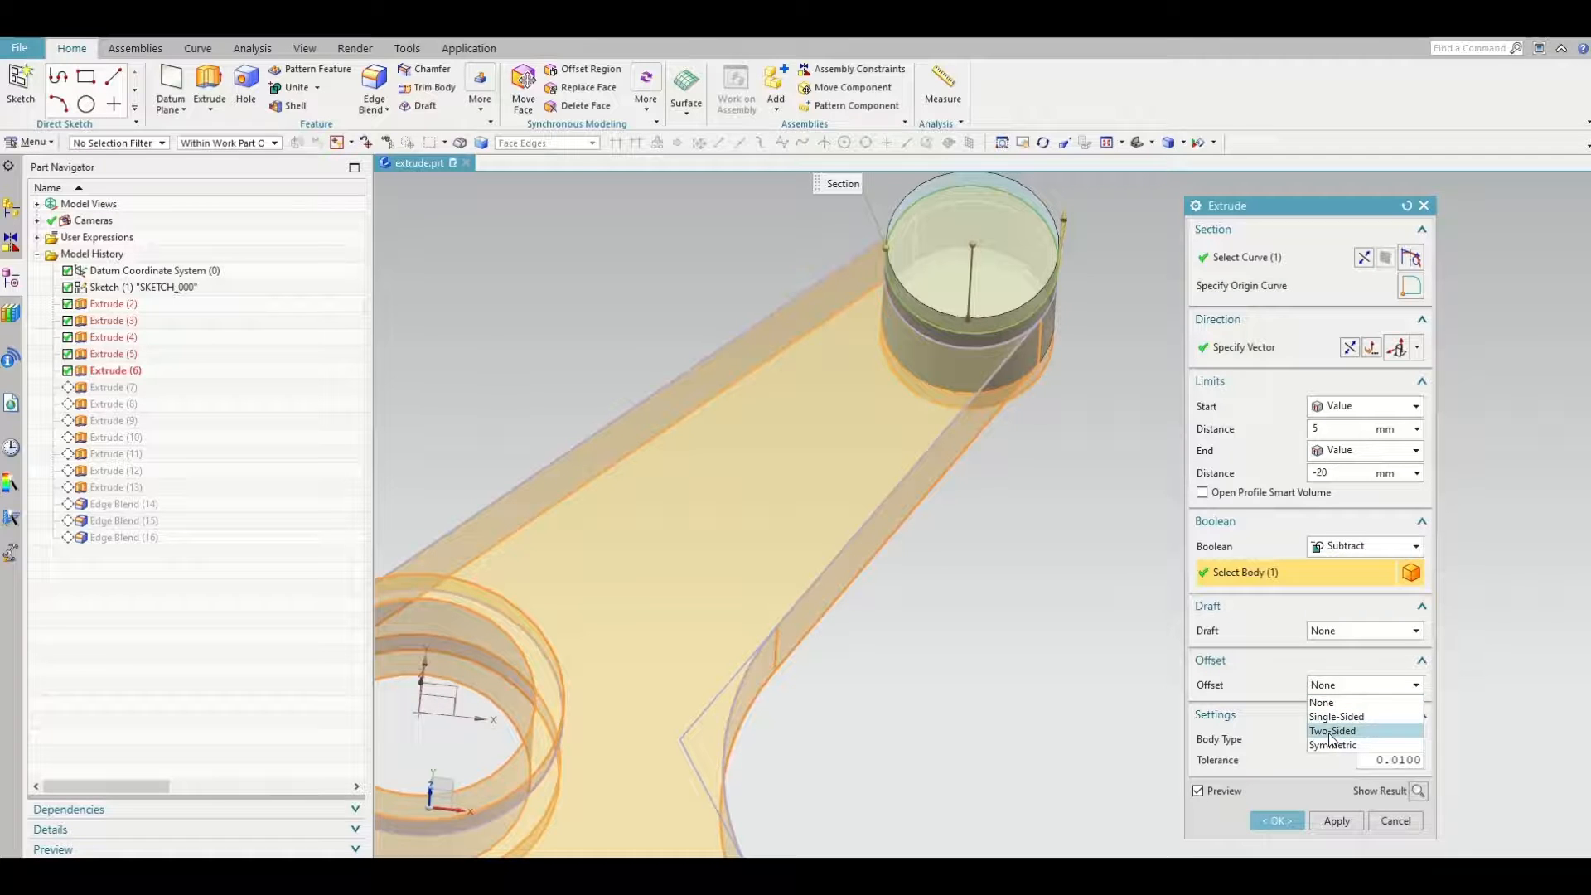
click(1334, 716)
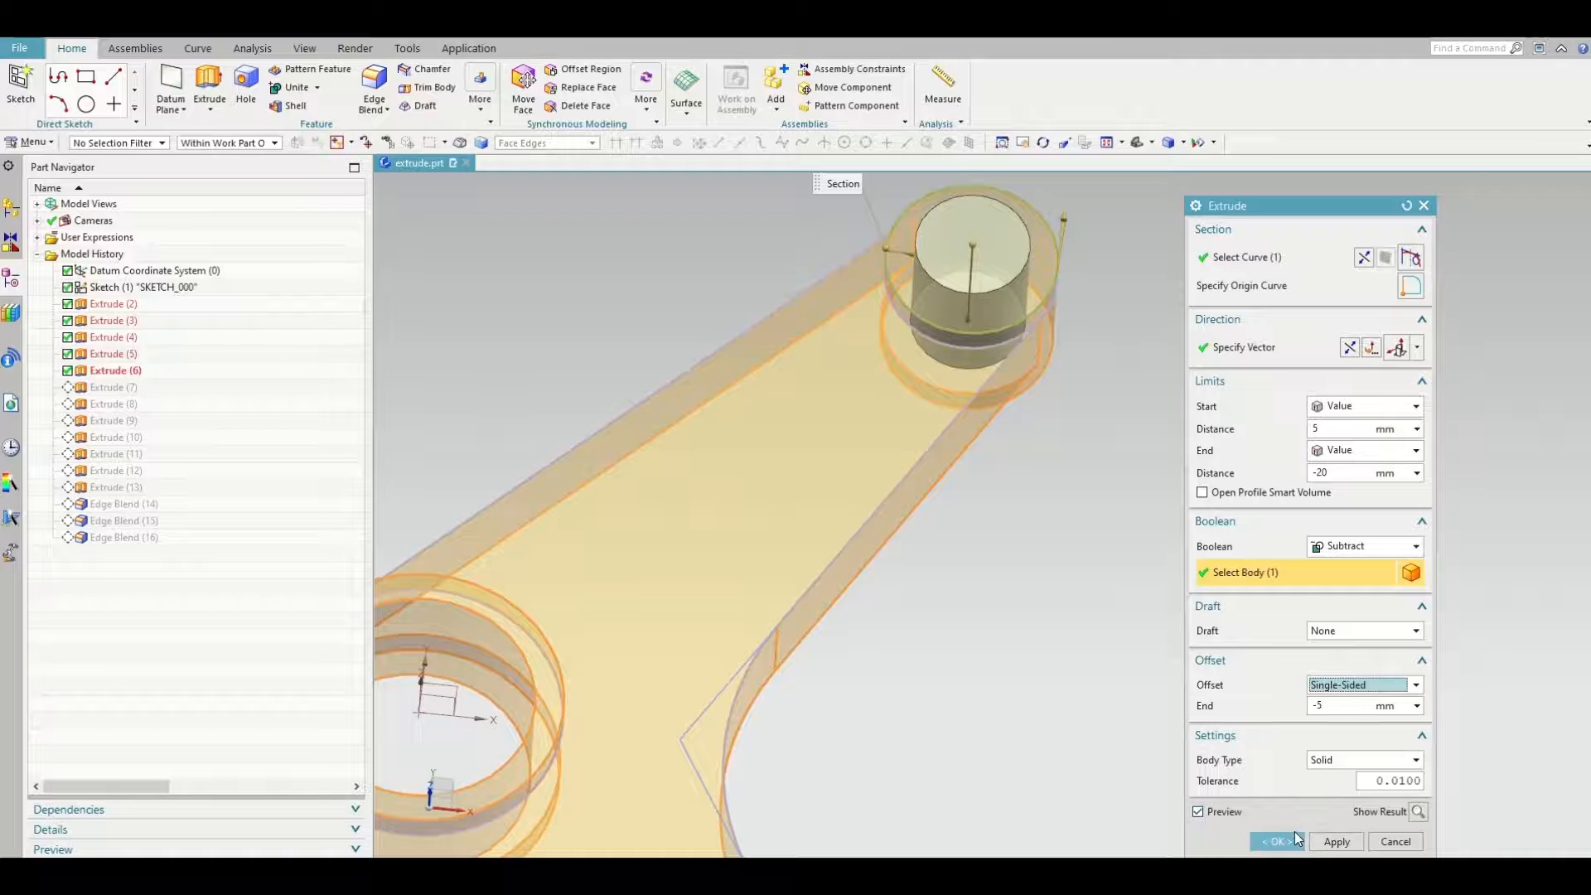
click(1334, 840)
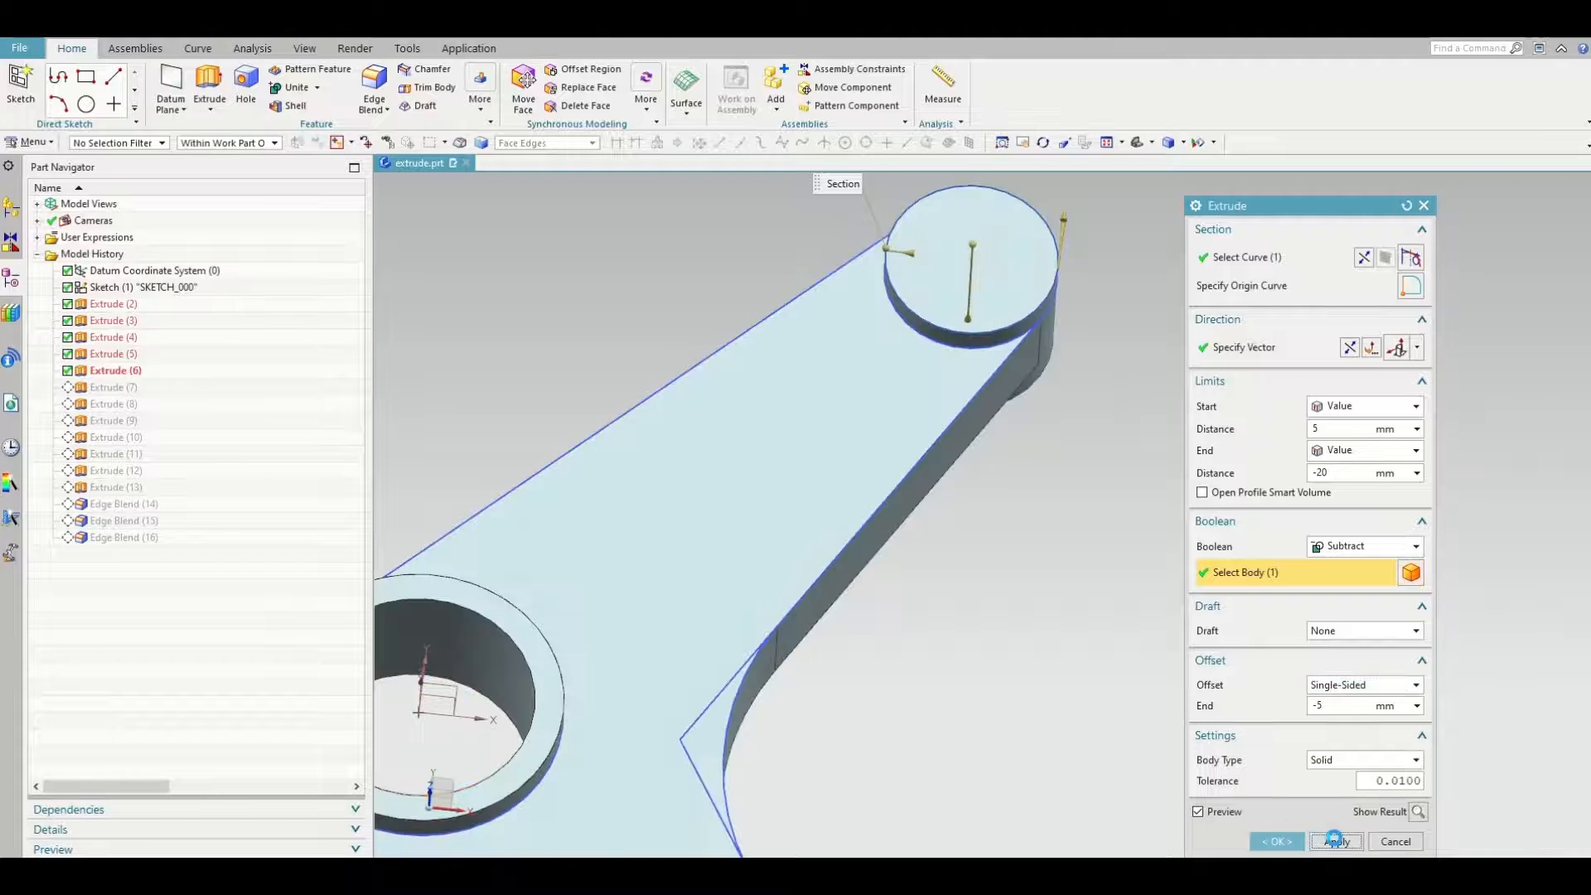
scroll(1122, 302, down, 2)
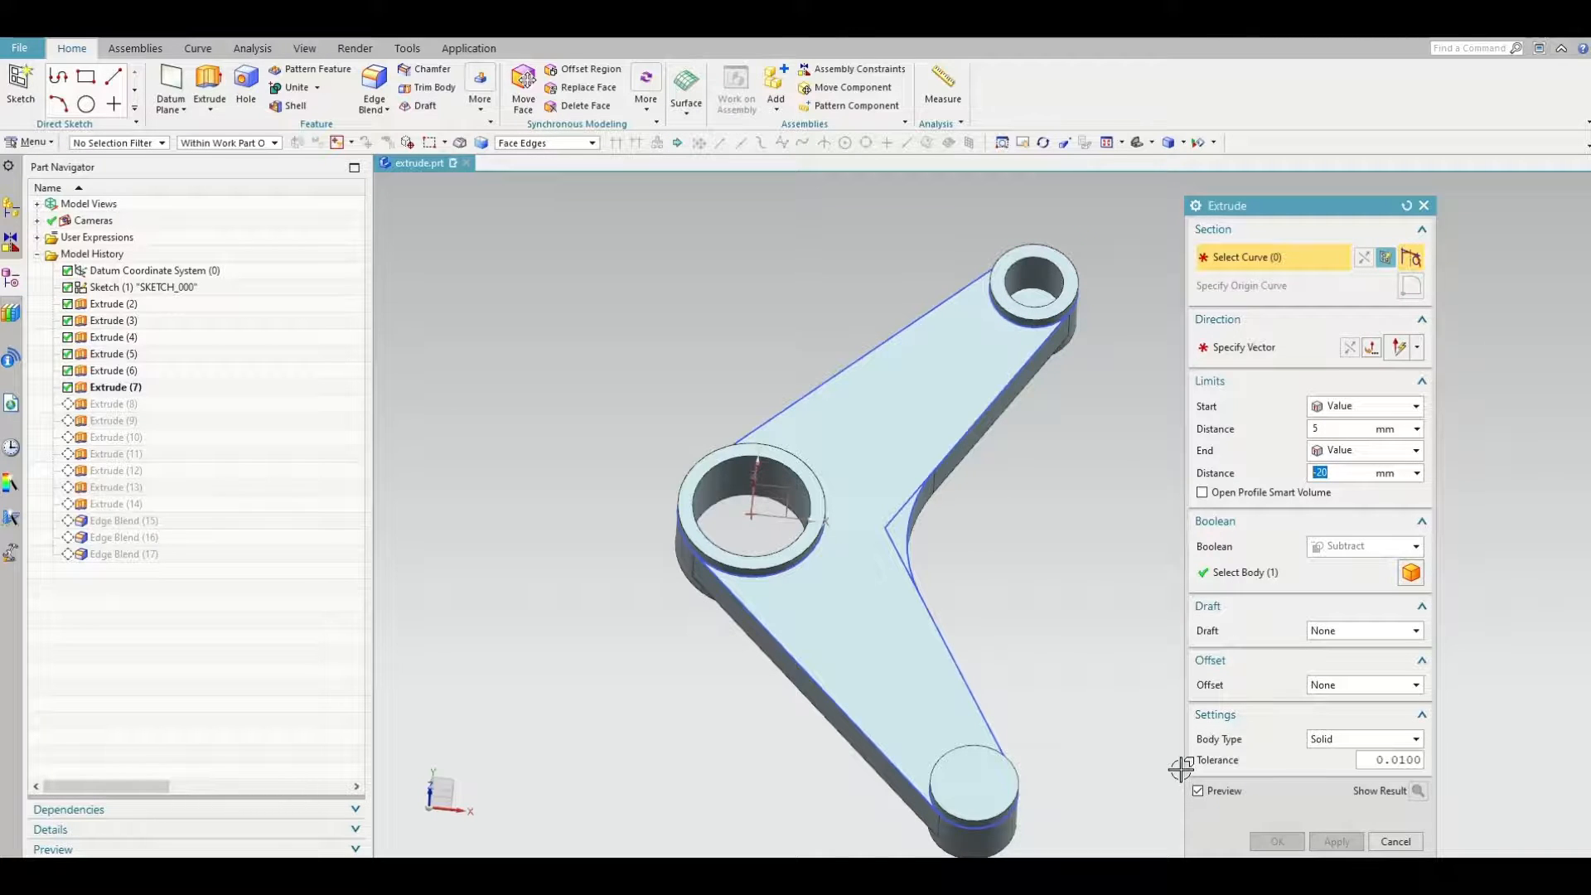
click(1395, 841)
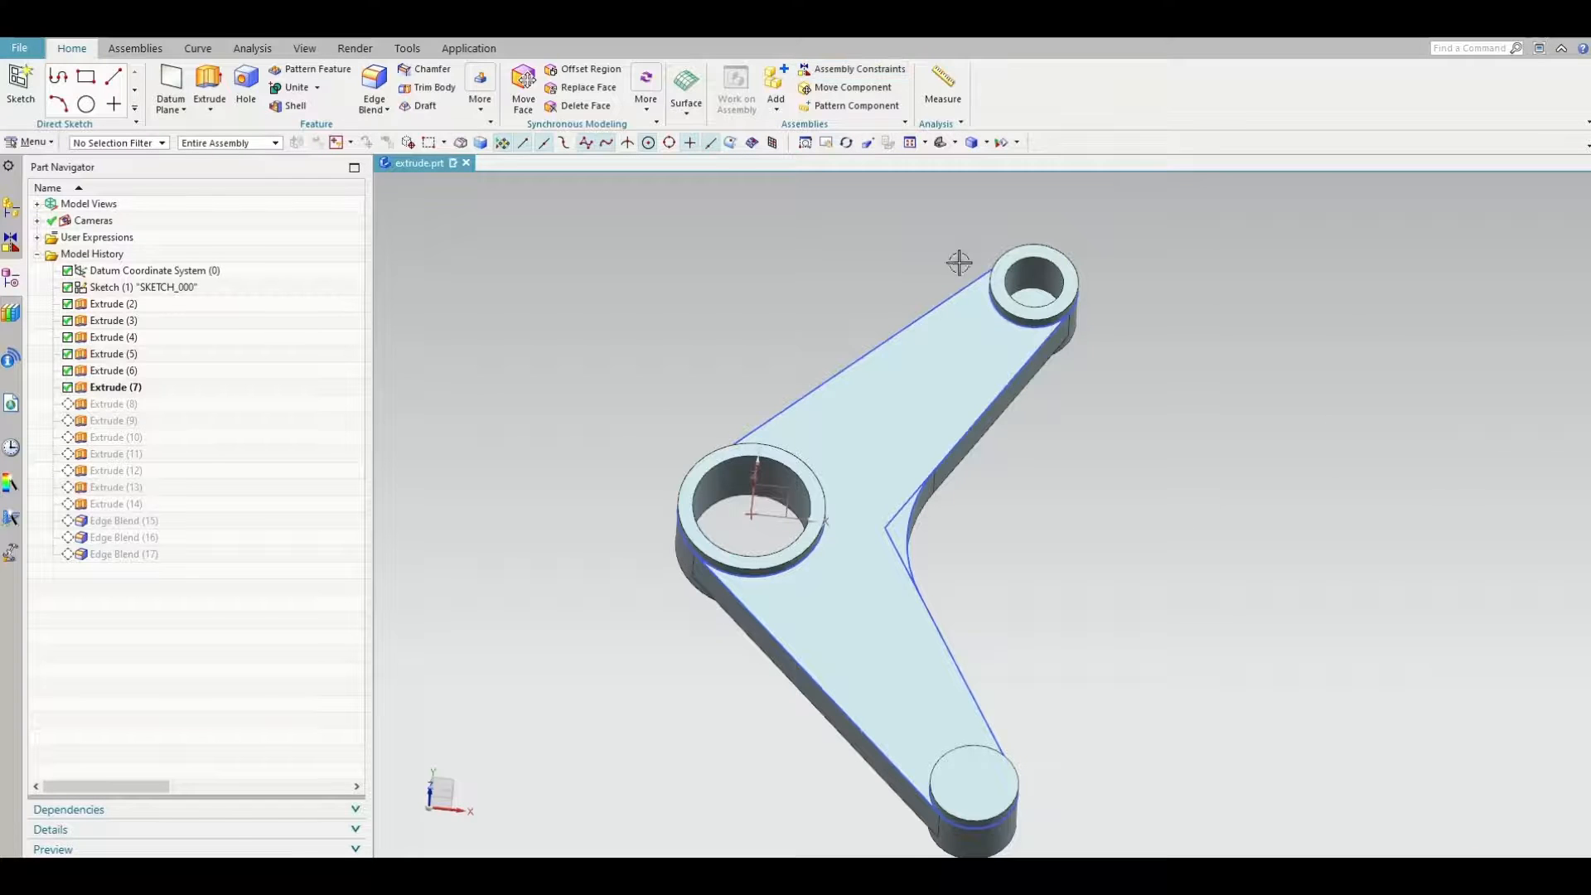
Reopen the upper 30 mm boss's united extrusion to check its Boolean target body, leaving the settings as they are
middle_drag(959, 259, 1014, 266)
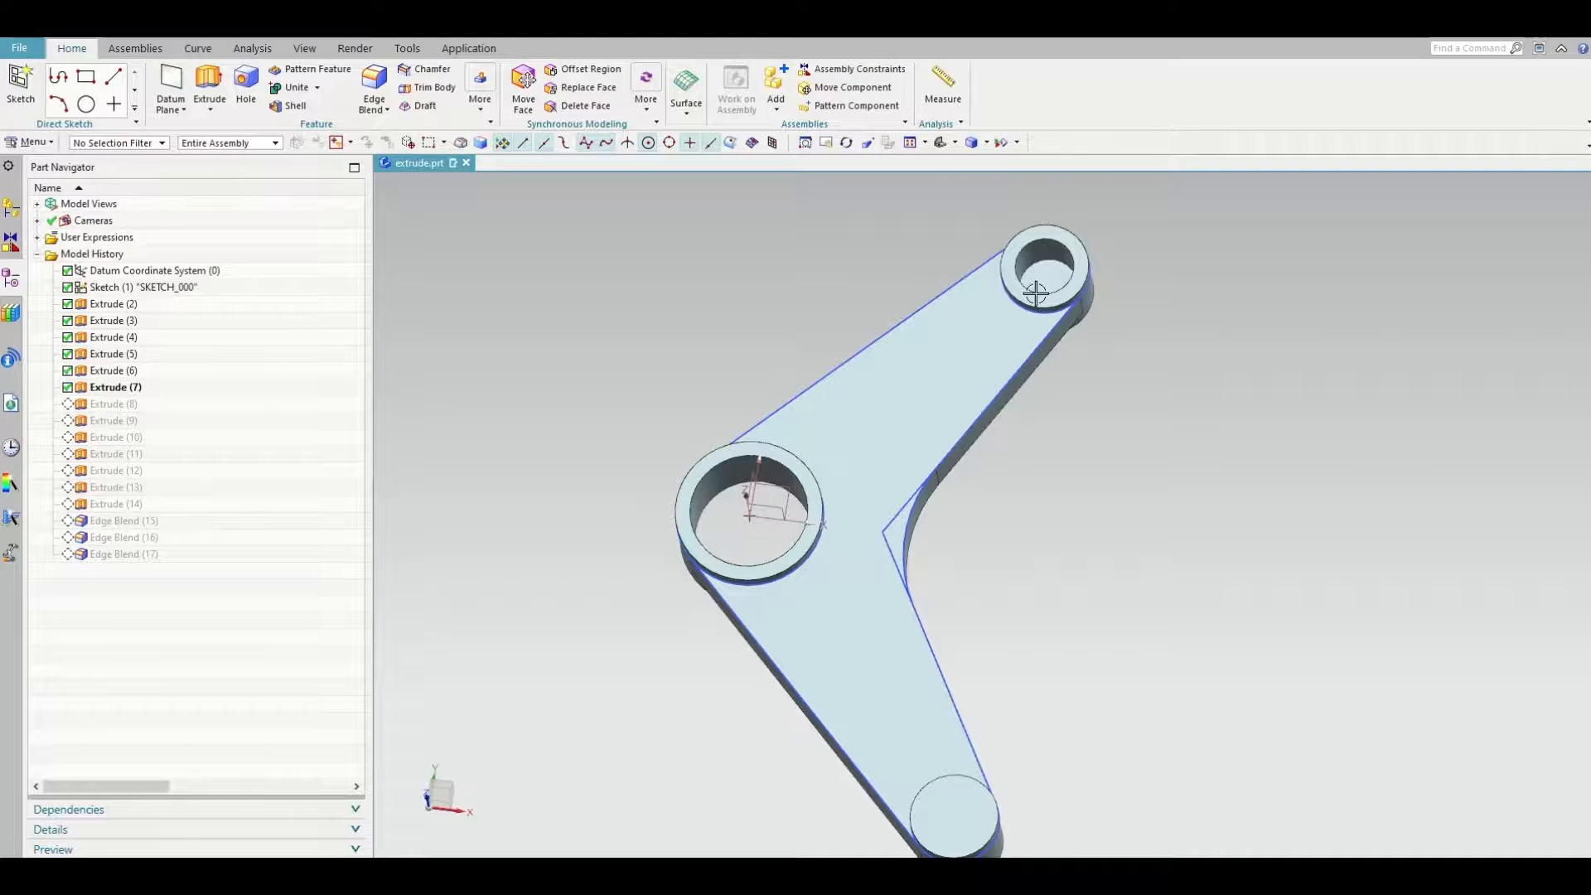
click(120, 372)
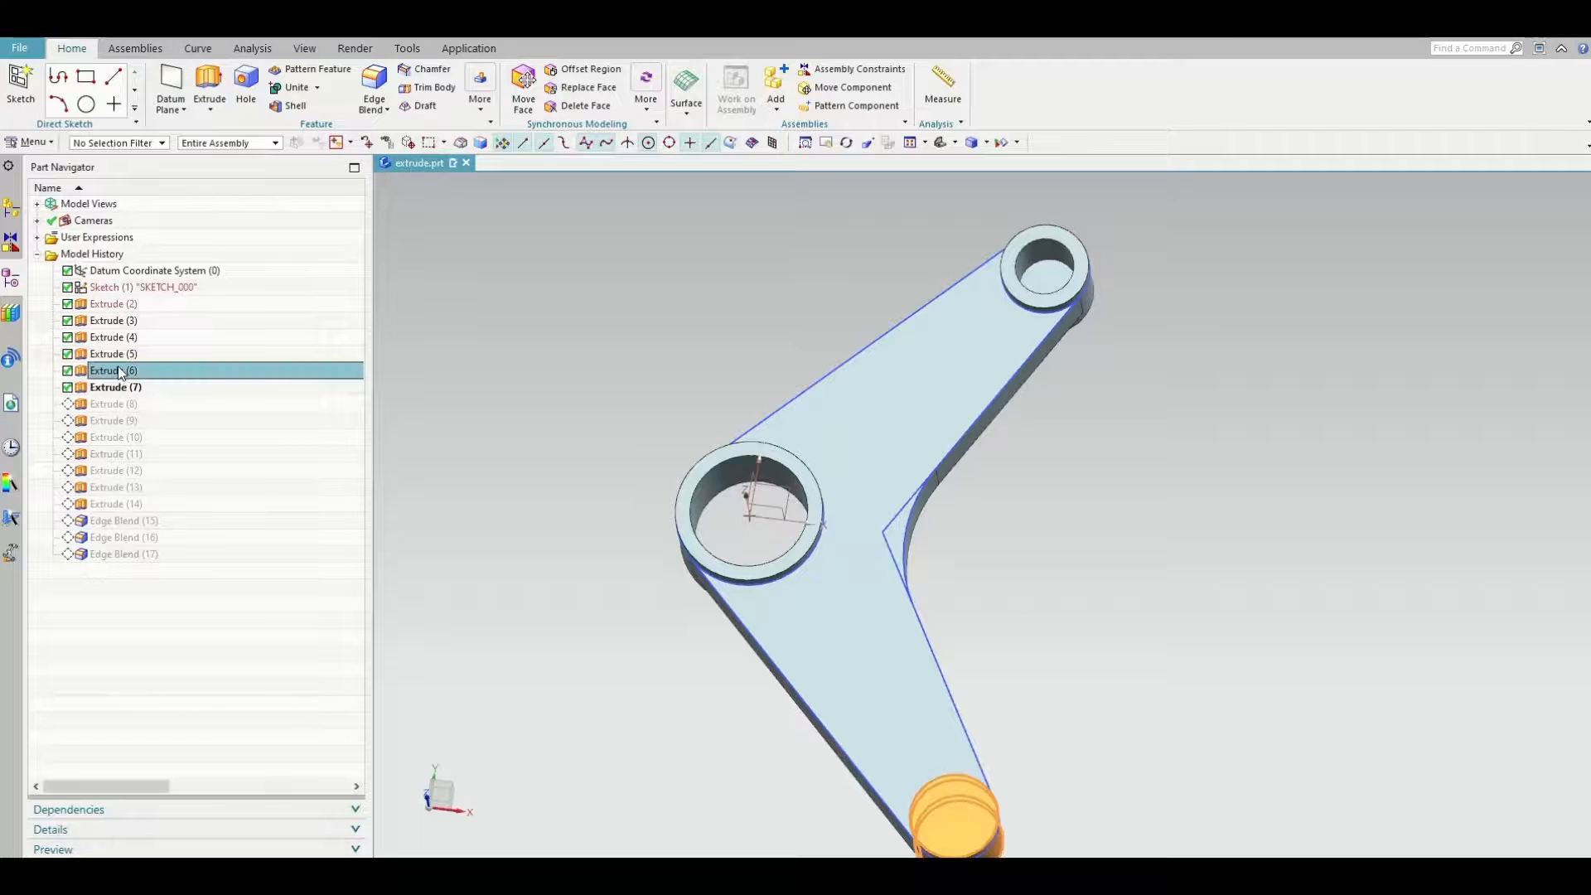
double_click(119, 354)
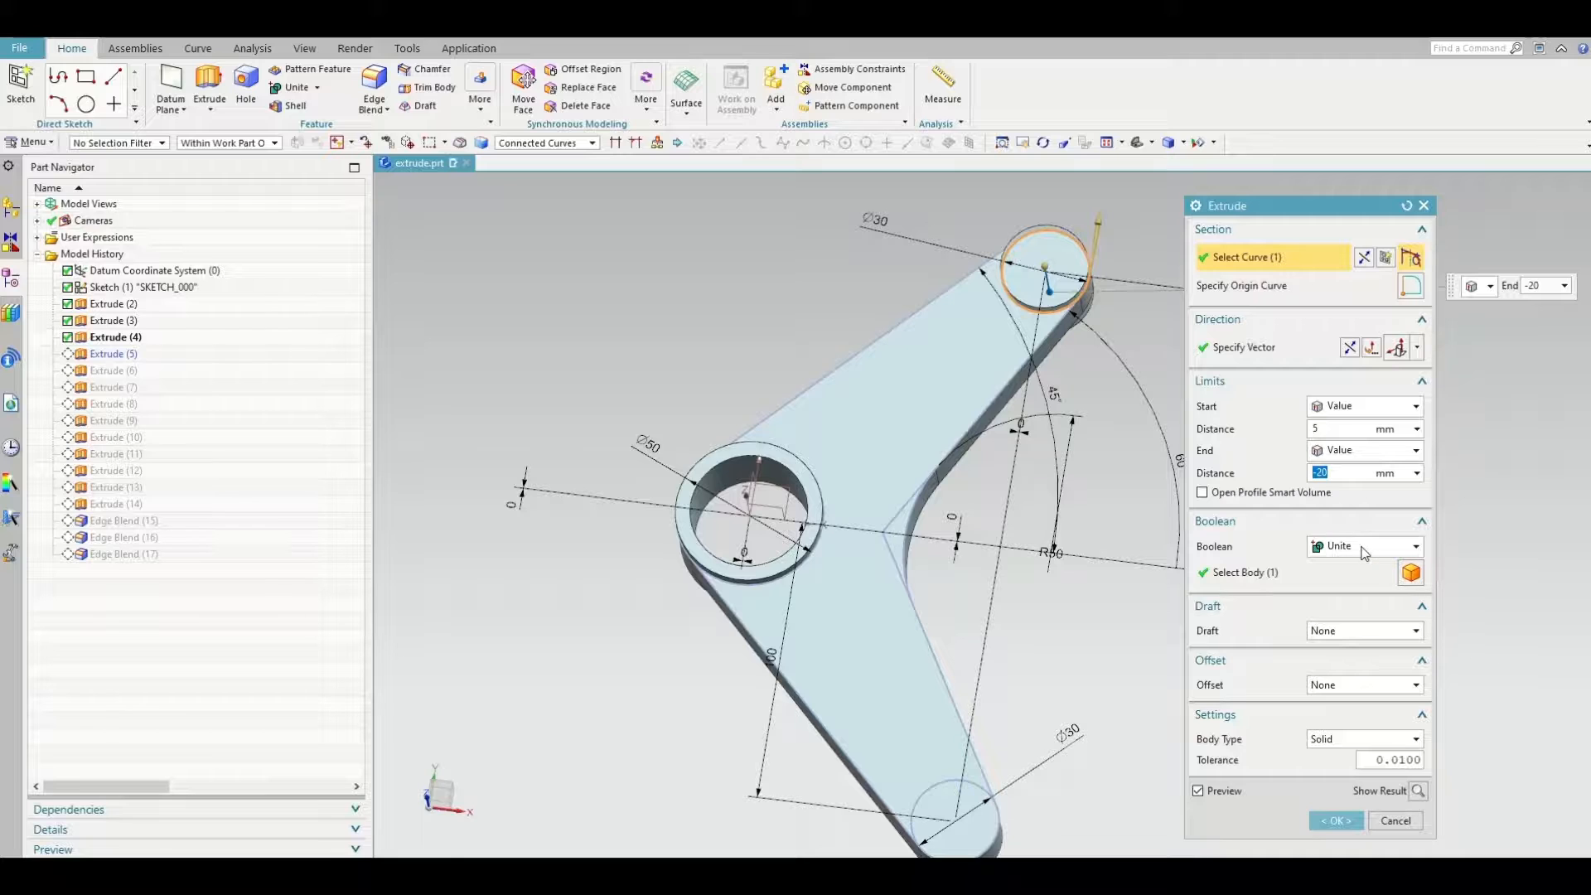
click(1268, 580)
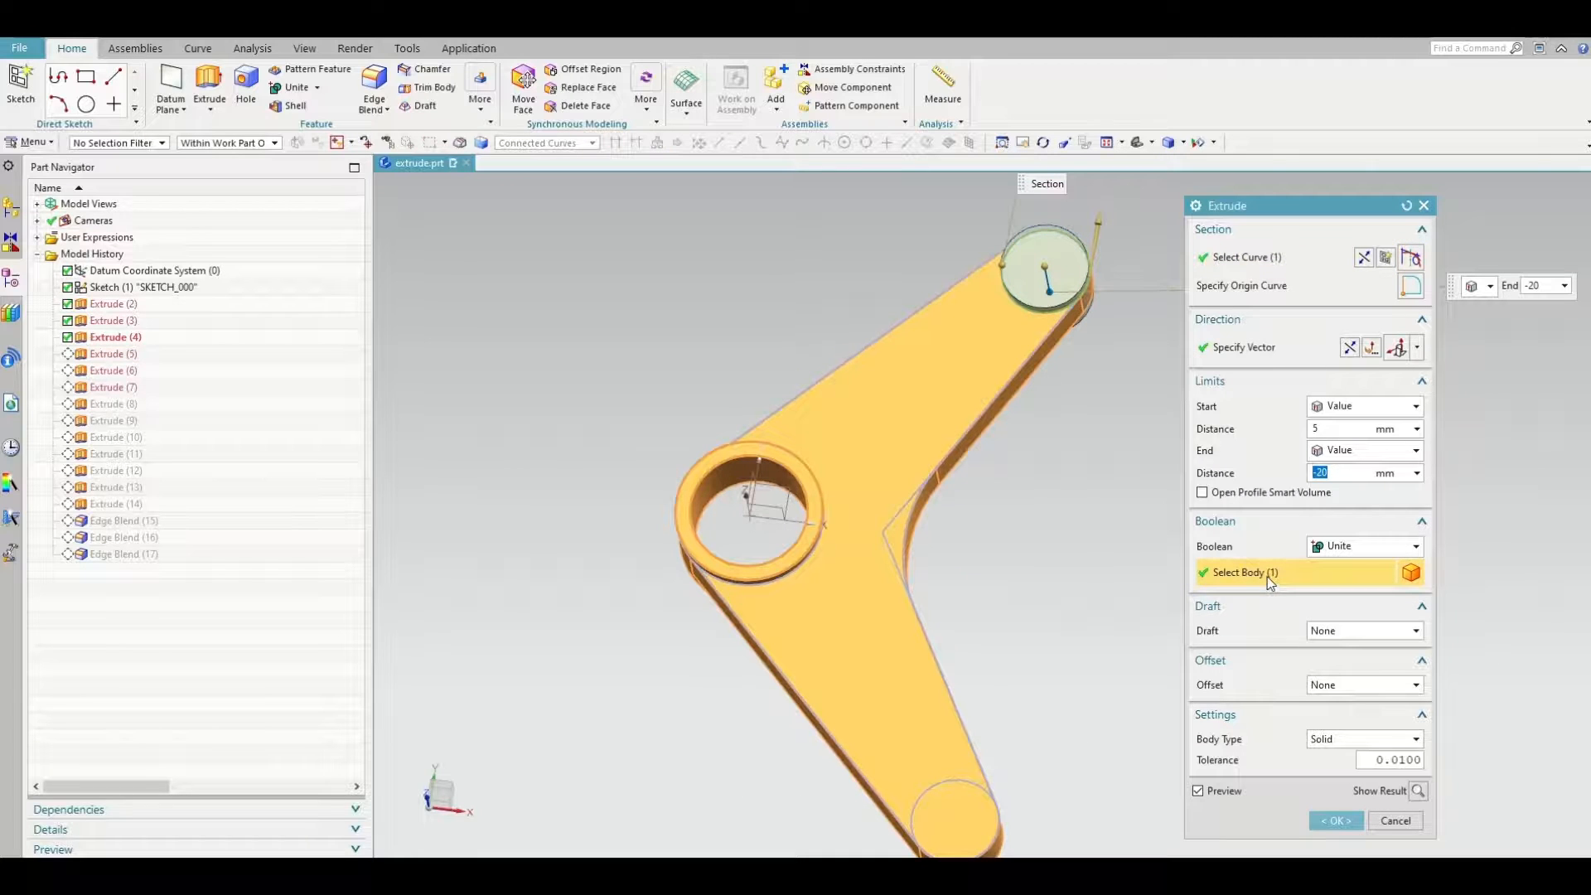
click(1330, 821)
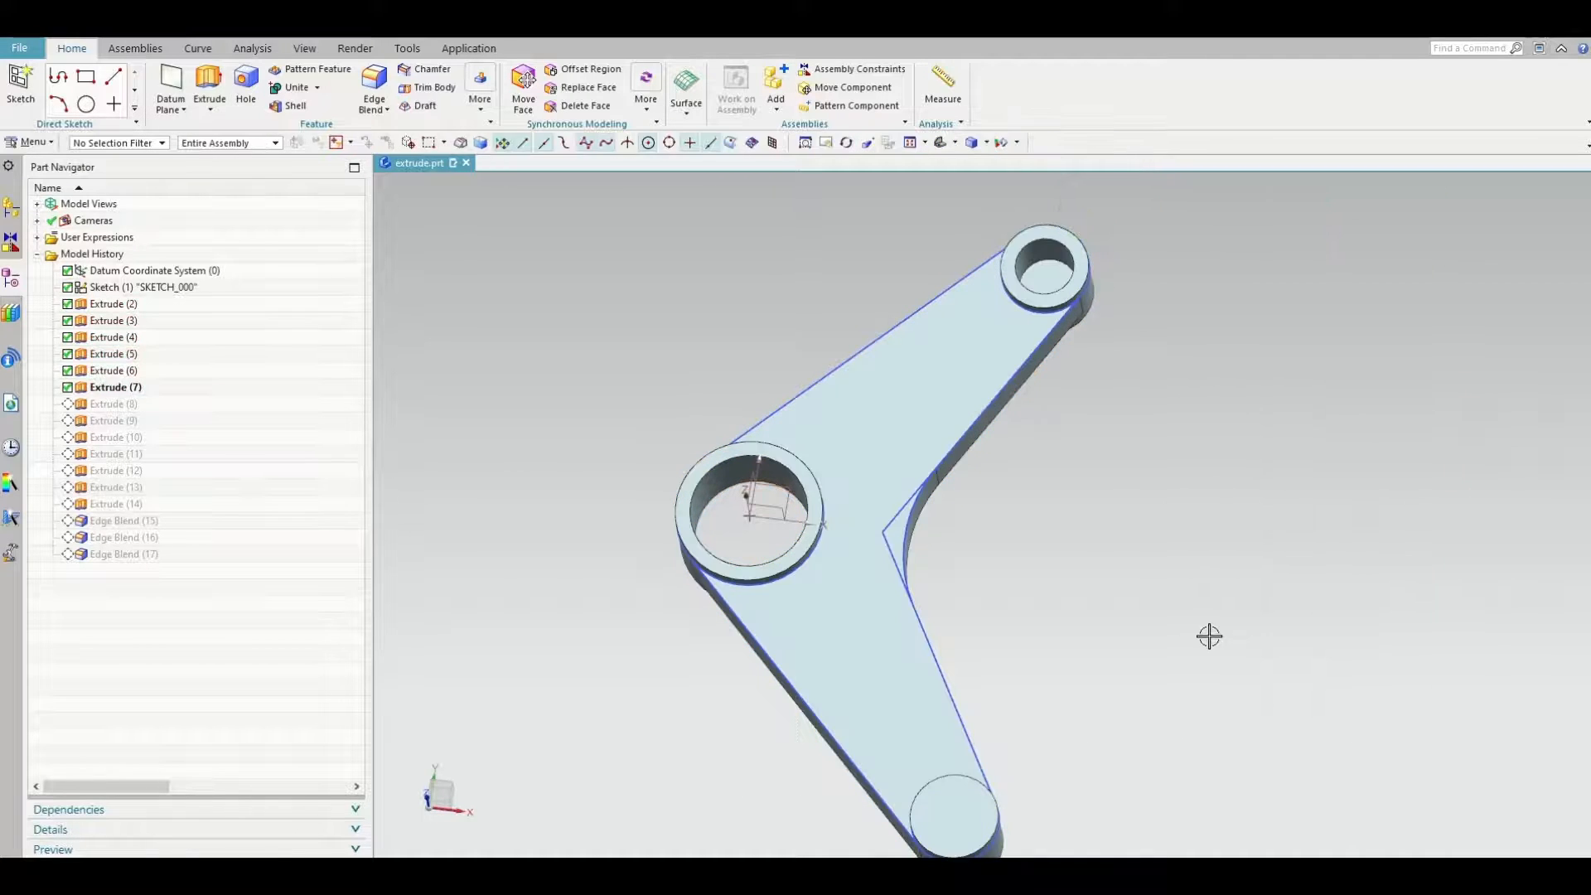
Extrude the lower 30 mm boss's top face edge from 5 mm to -25 mm as a subtracted bore with a single-sided -5 mm offset
mouse_move(1136, 650)
middle_down()
mouse_move(1145, 677)
mouse_move(1155, 607)
mouse_move(1155, 625)
middle_up()
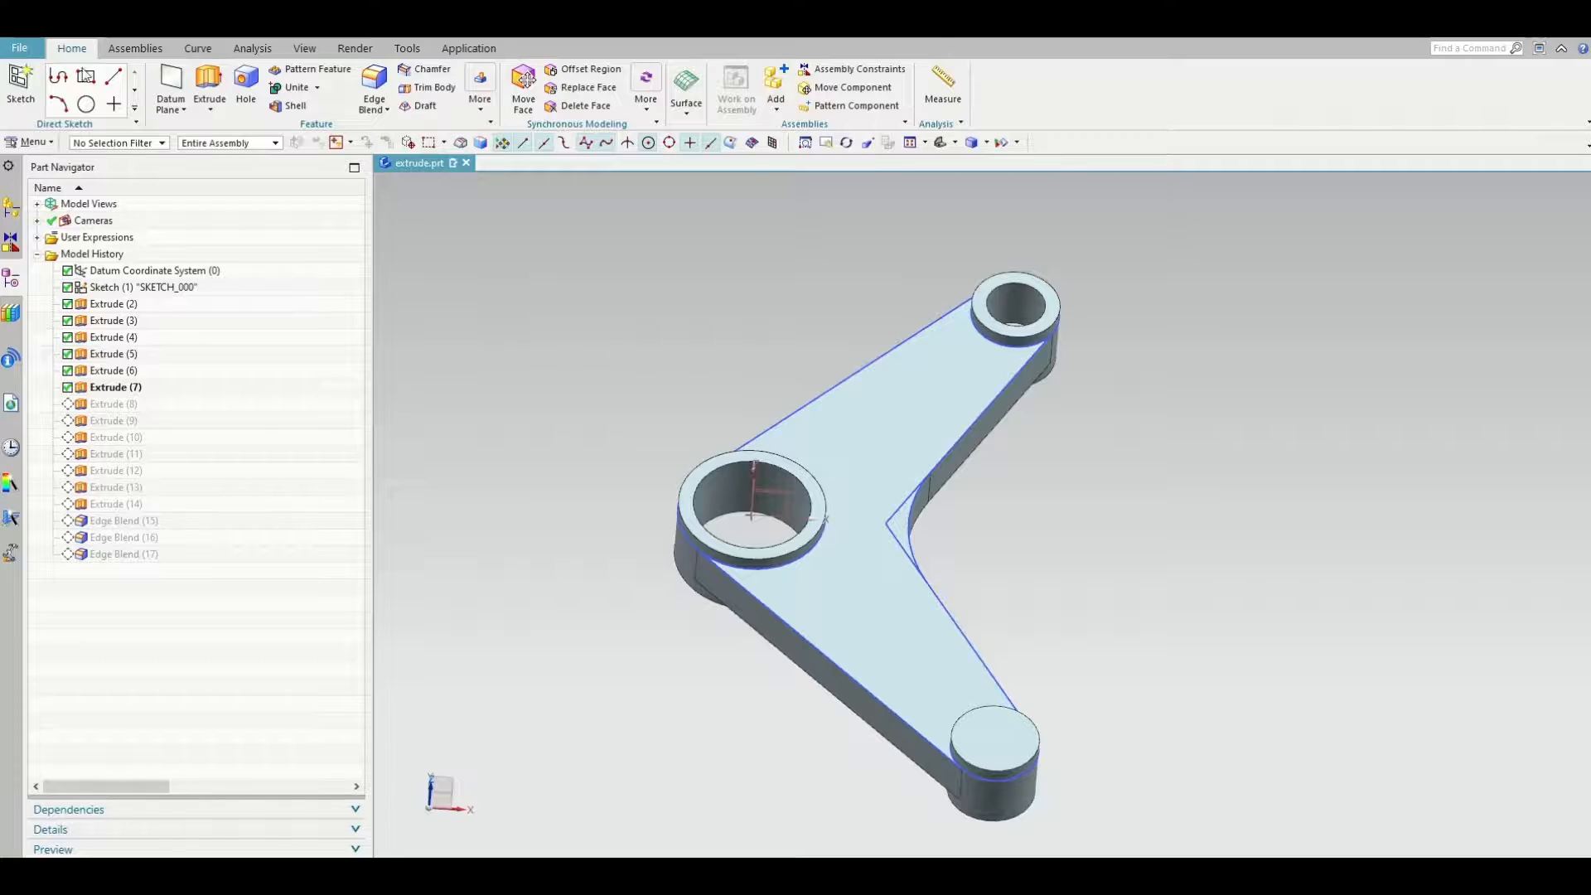
click(209, 79)
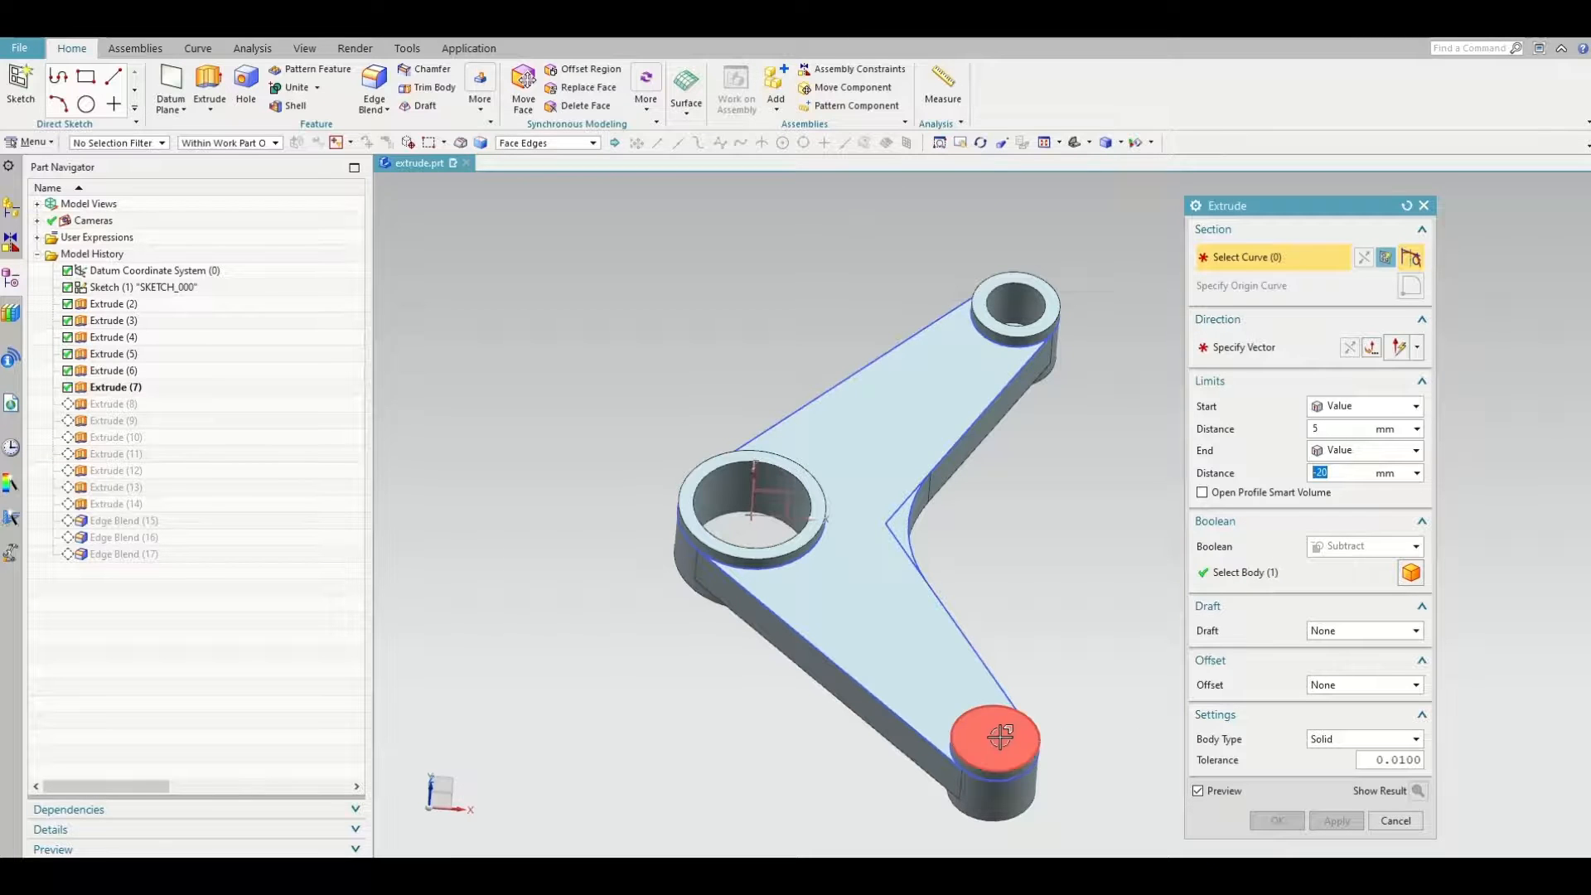
click(1000, 737)
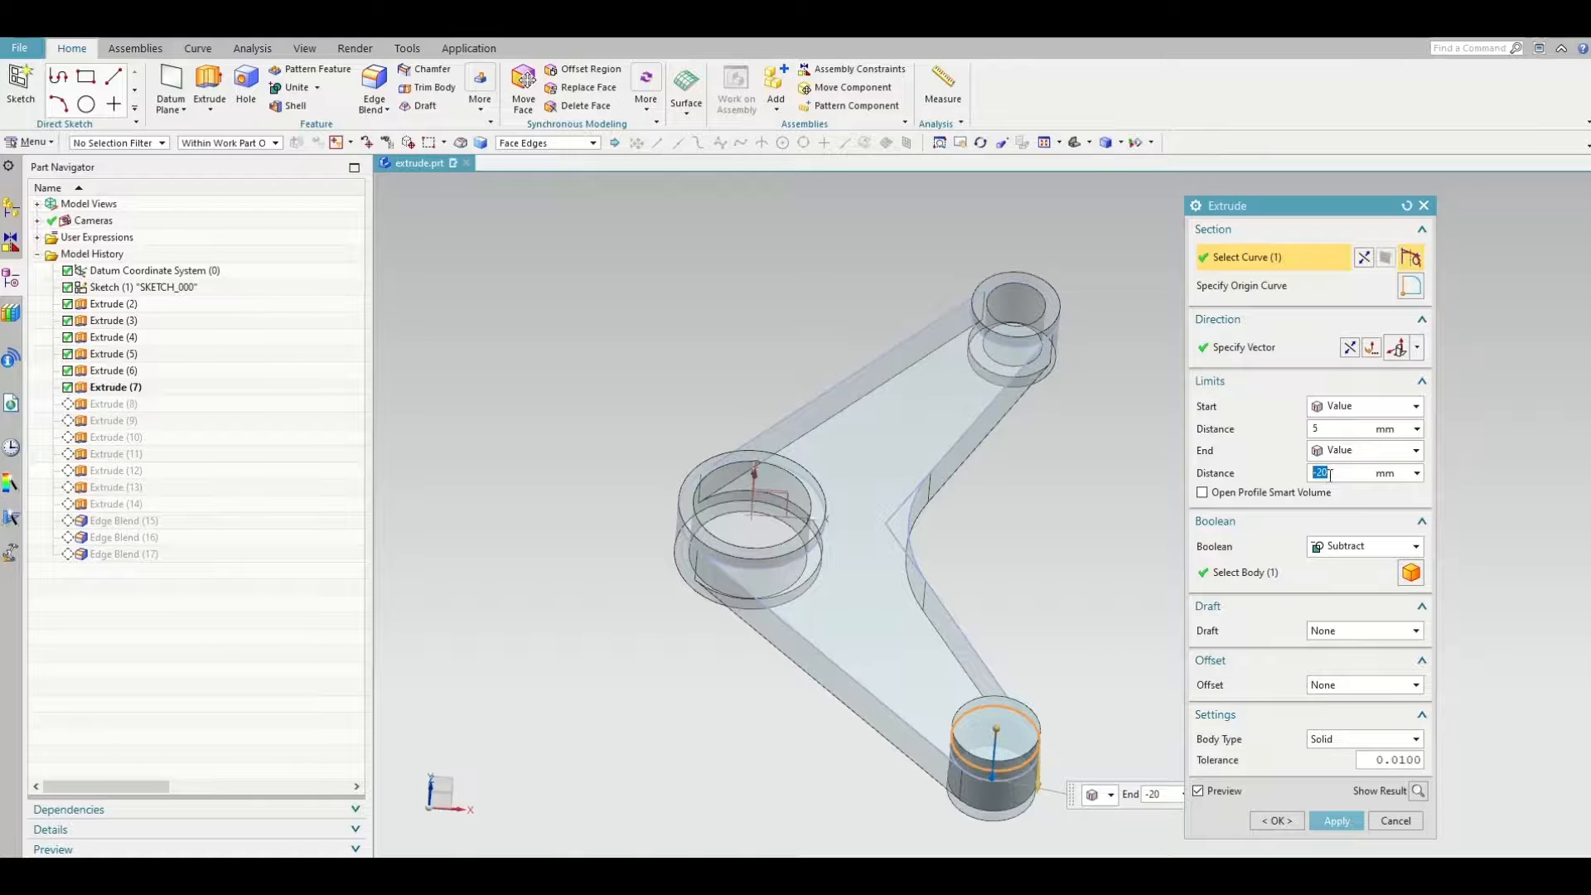
text(-)
key(Return)
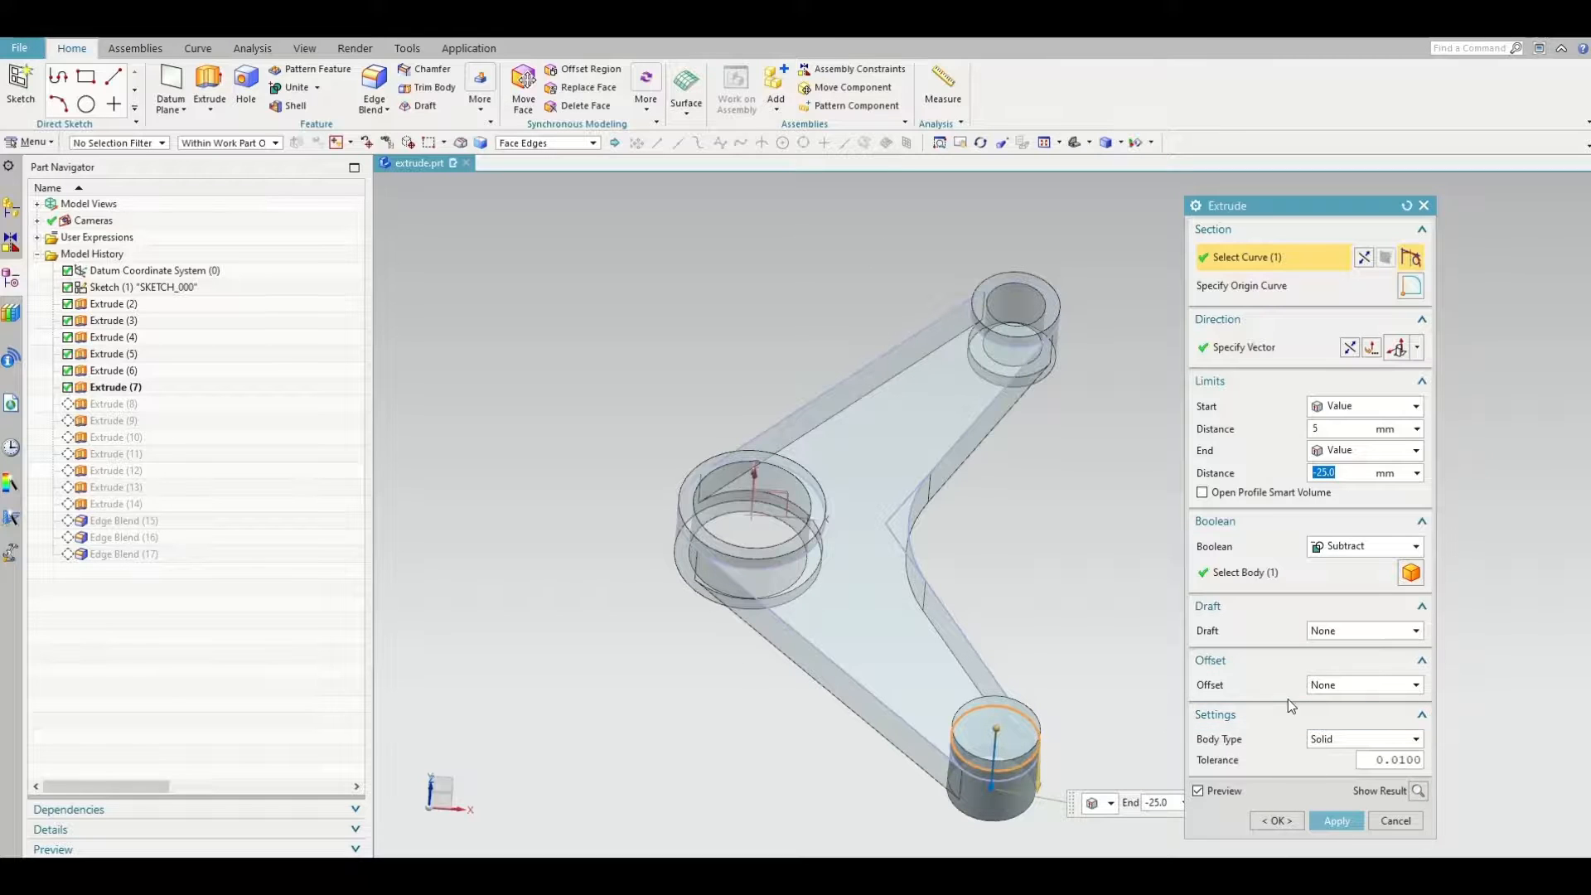
click(1359, 685)
click(1341, 719)
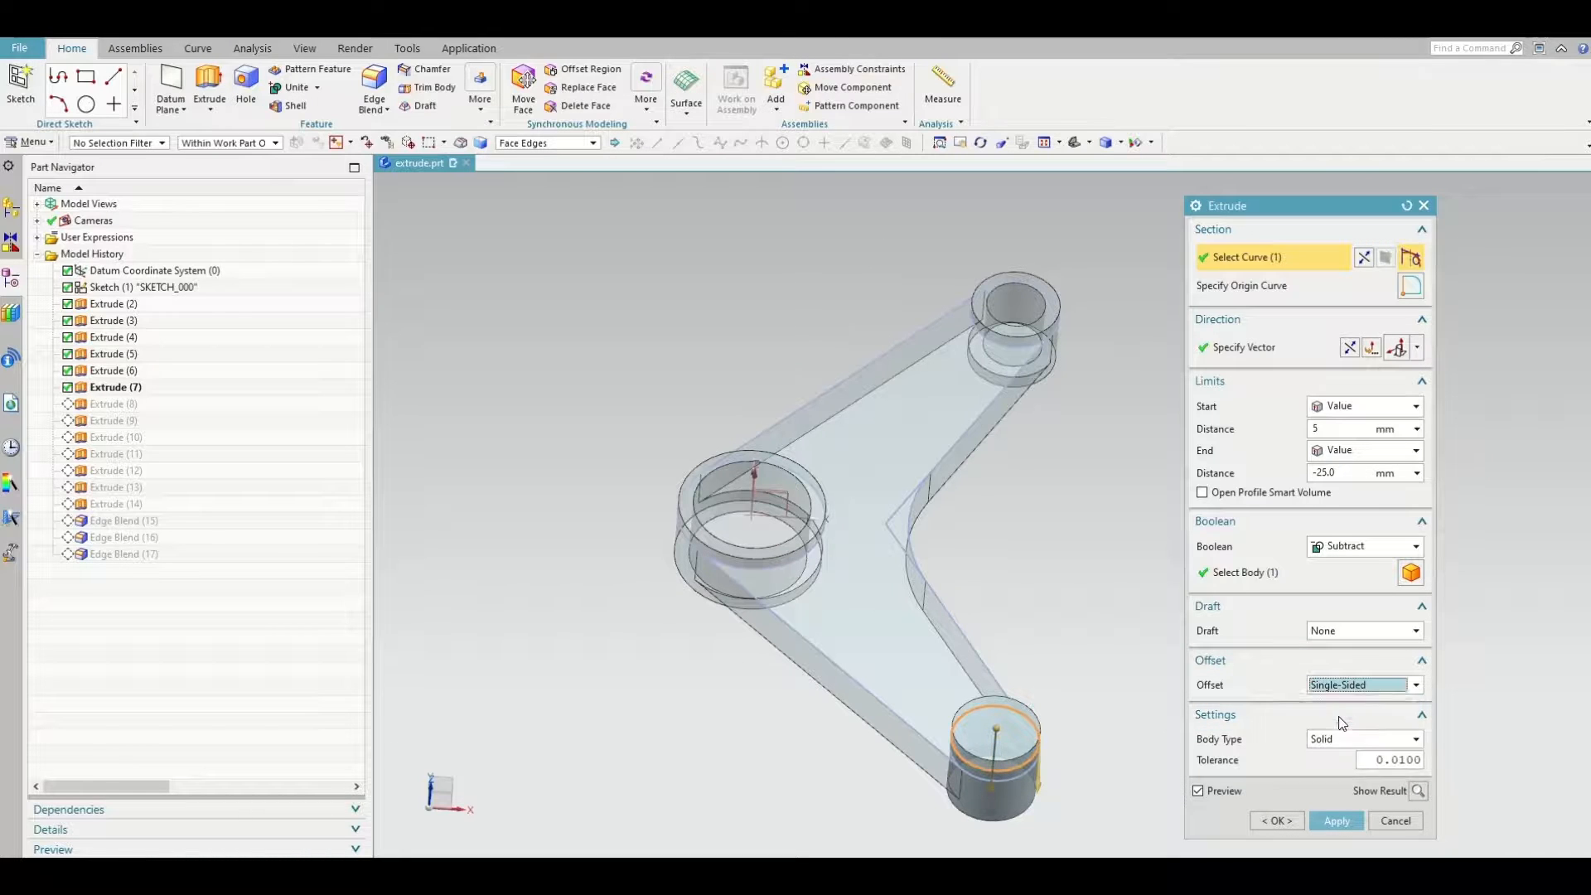
click(1269, 847)
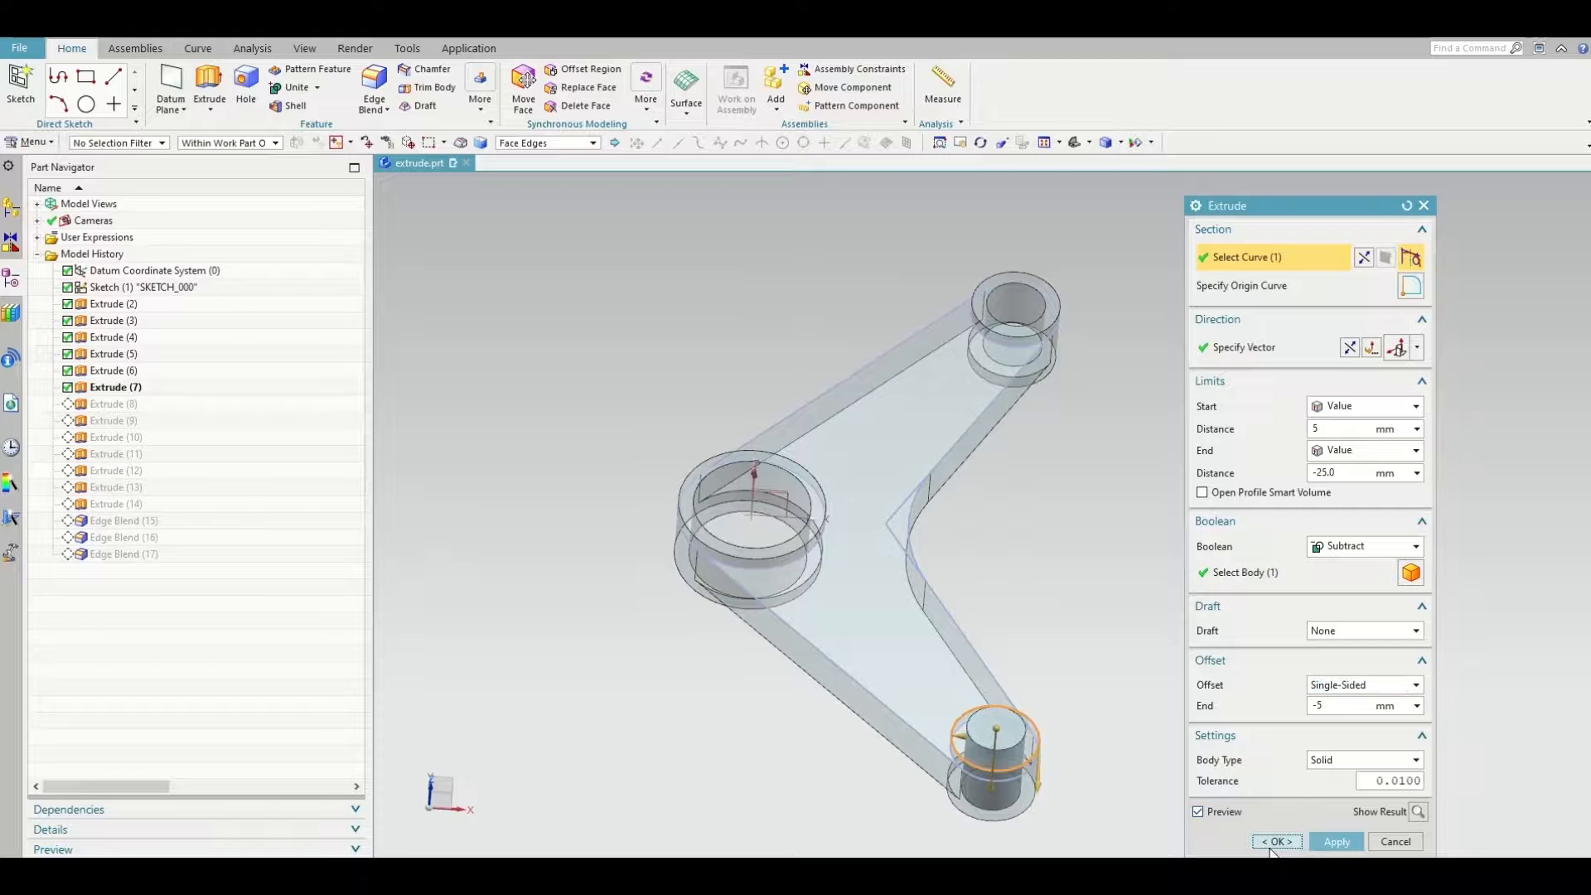
scroll(1106, 550, down, 1)
scroll(1018, 706, up, 2)
middle_drag(951, 793, 942, 816)
scroll(947, 779, down, 3)
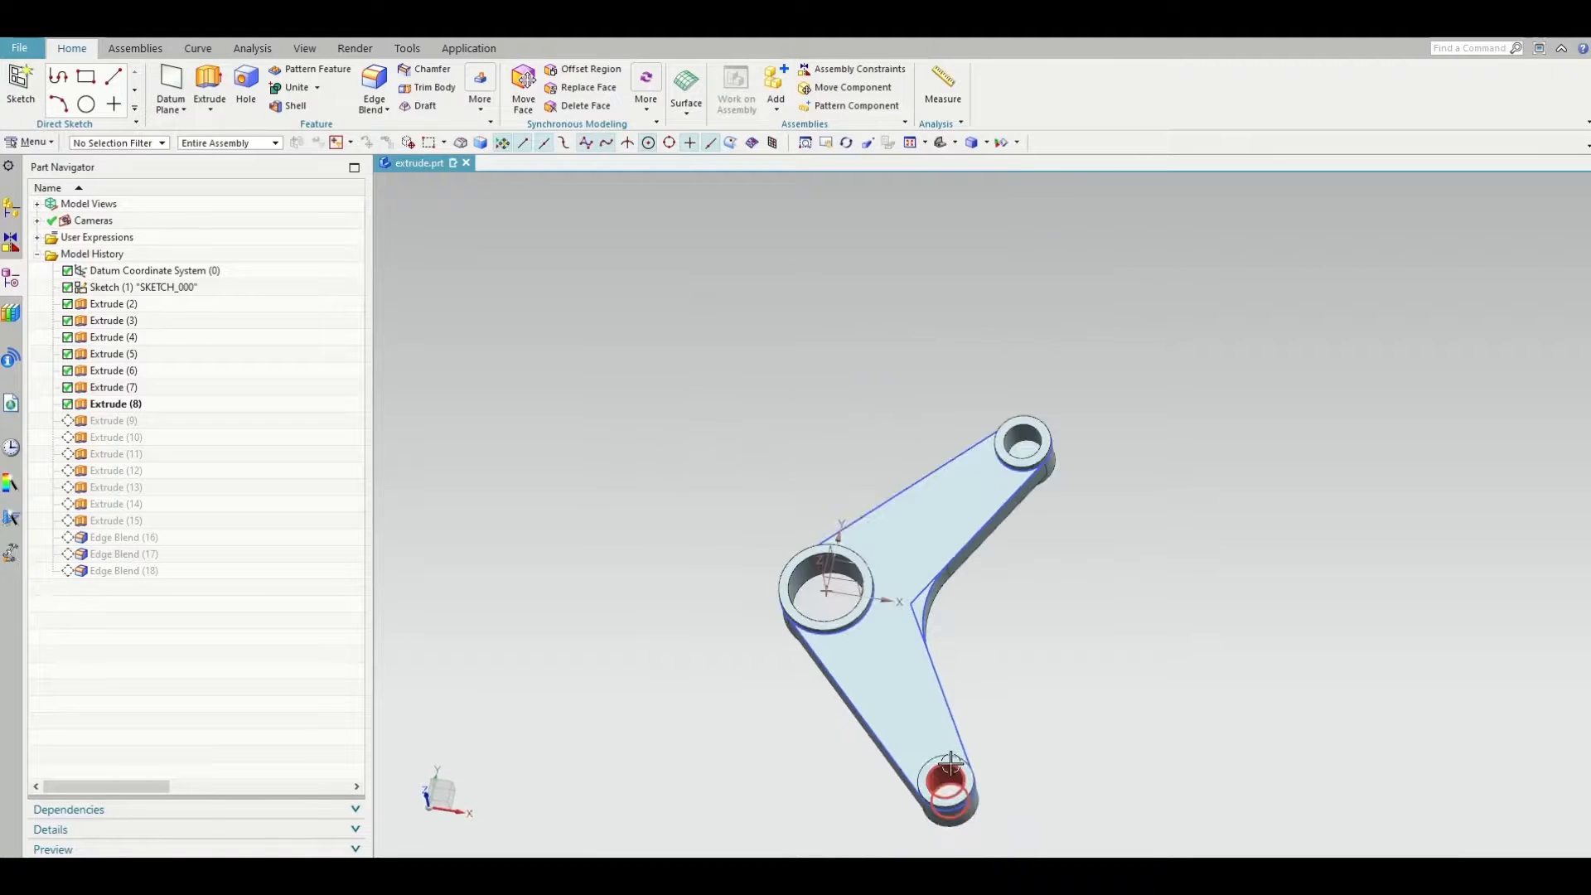
scroll(1008, 572, up, 1)
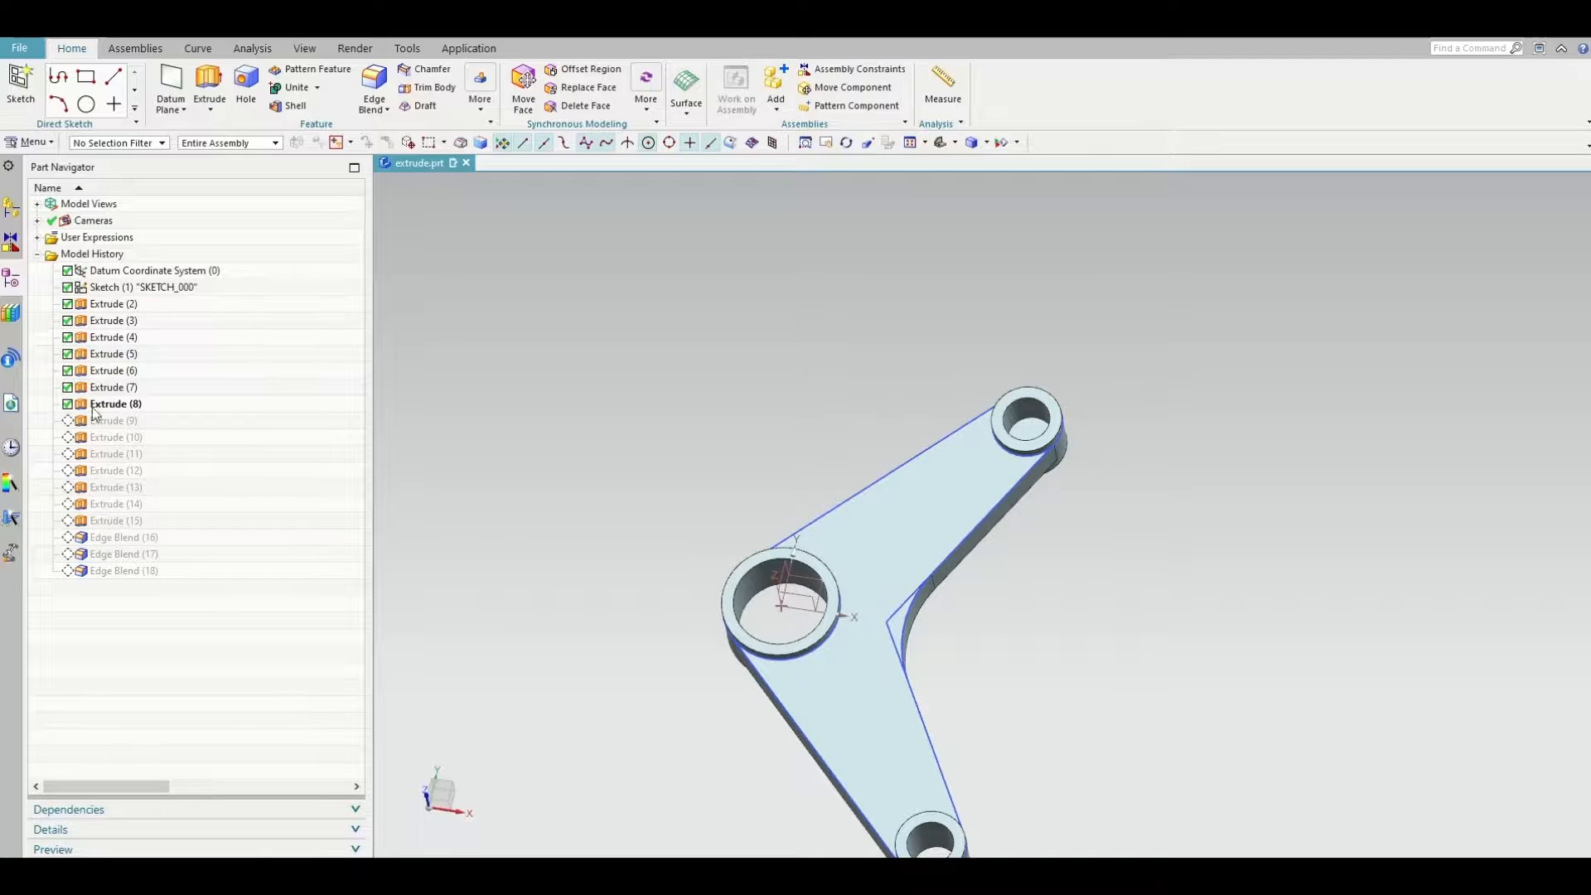
Reopen the upper 30 mm boss's subtracted bore extrusion to check its end distance, leaving the settings as they are
click(107, 372)
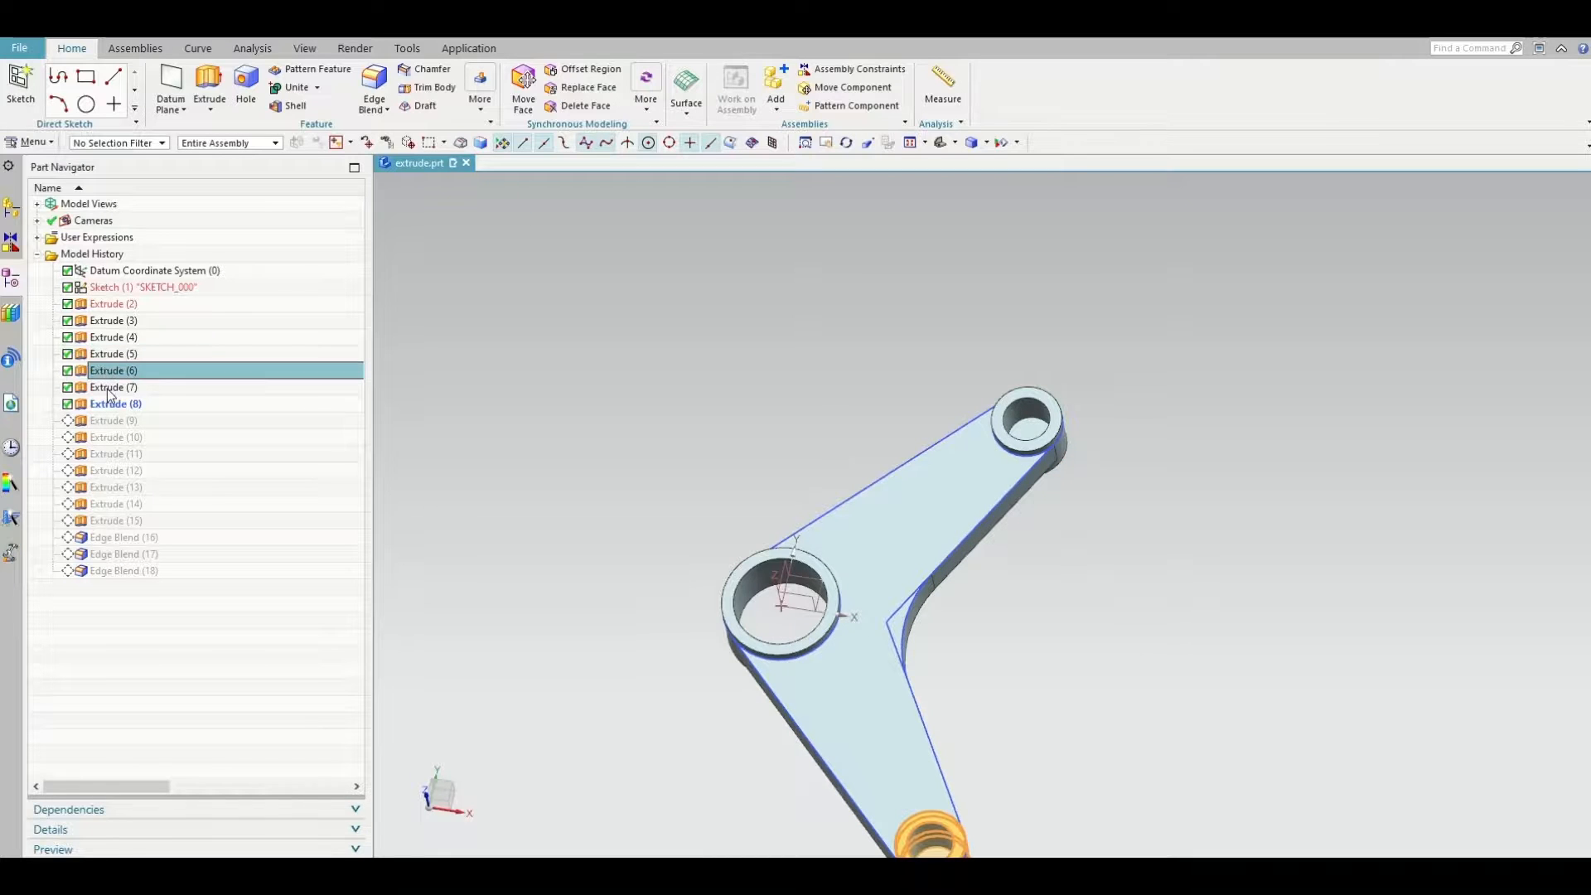
click(108, 387)
double_click(110, 388)
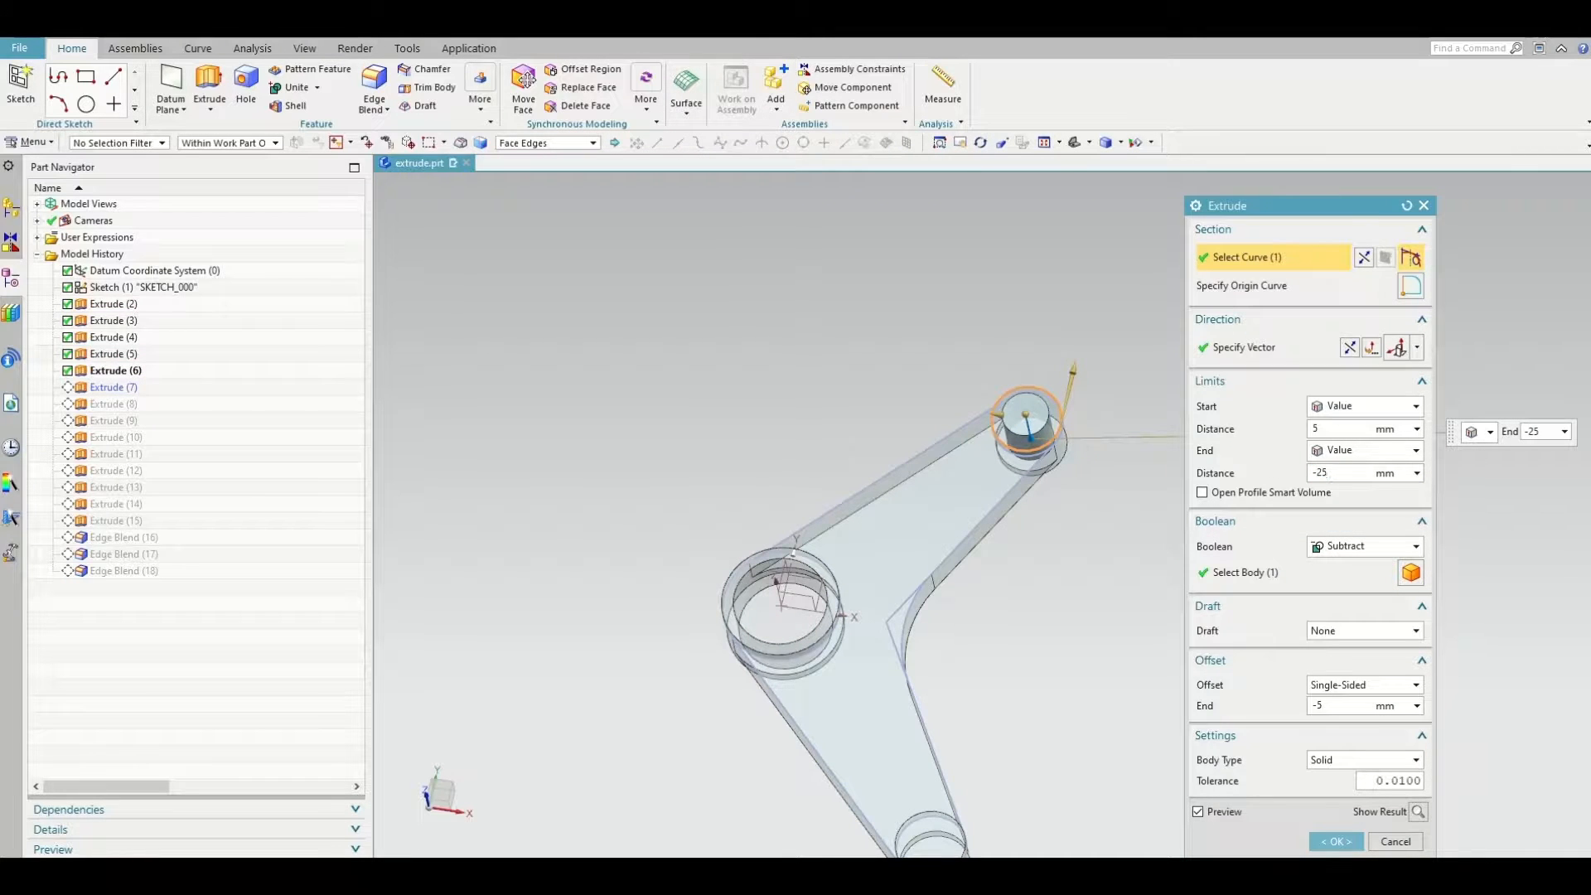
drag(1330, 473, 1241, 470)
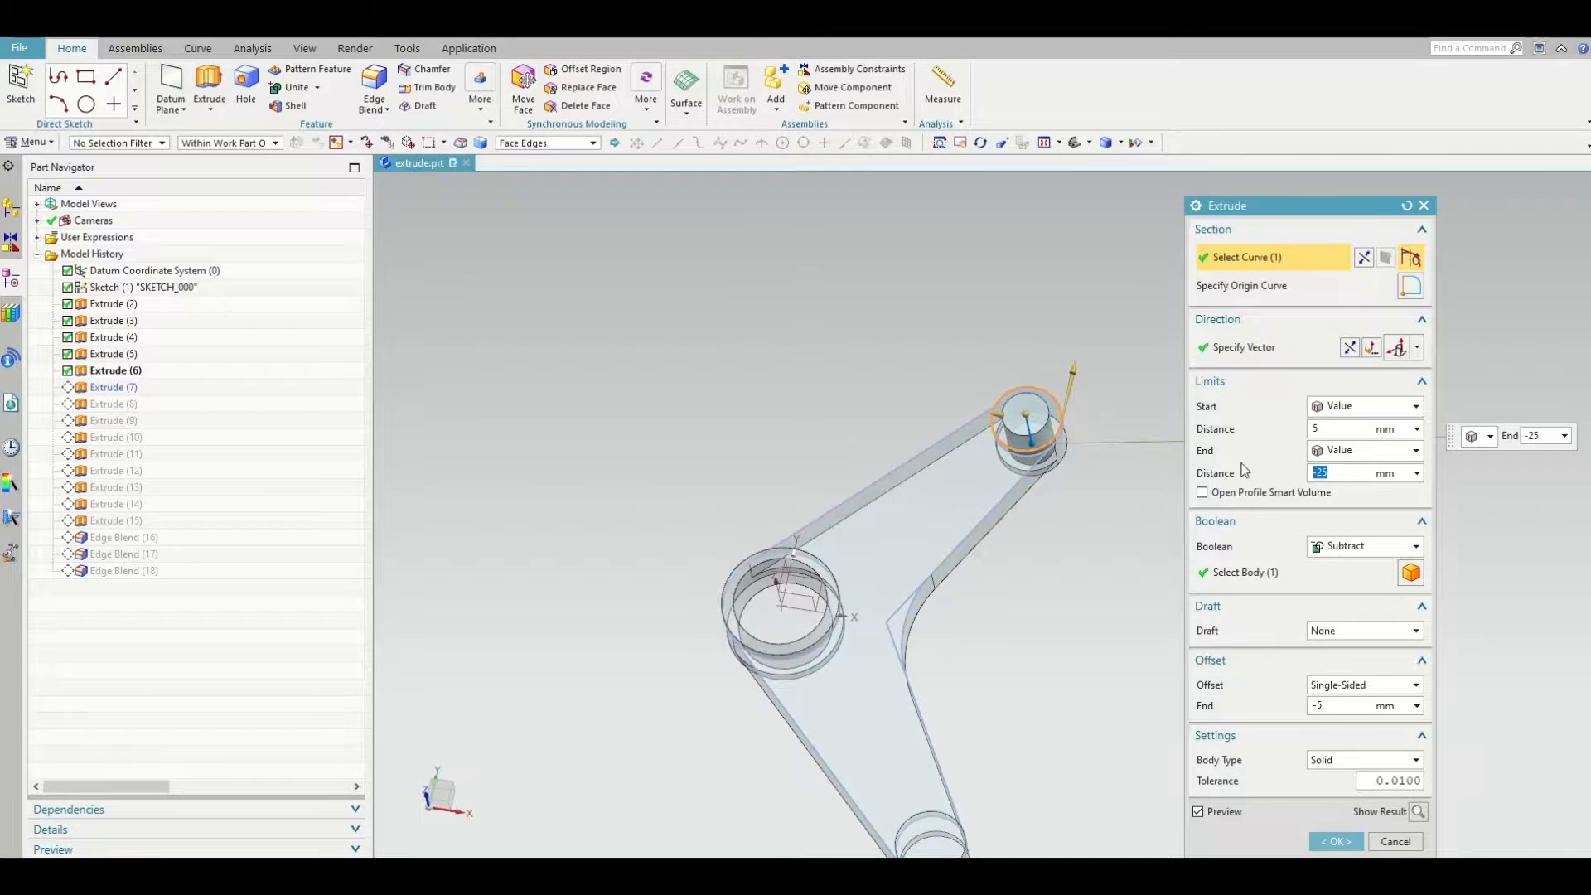
click(1335, 842)
middle_drag(1296, 788, 1081, 673)
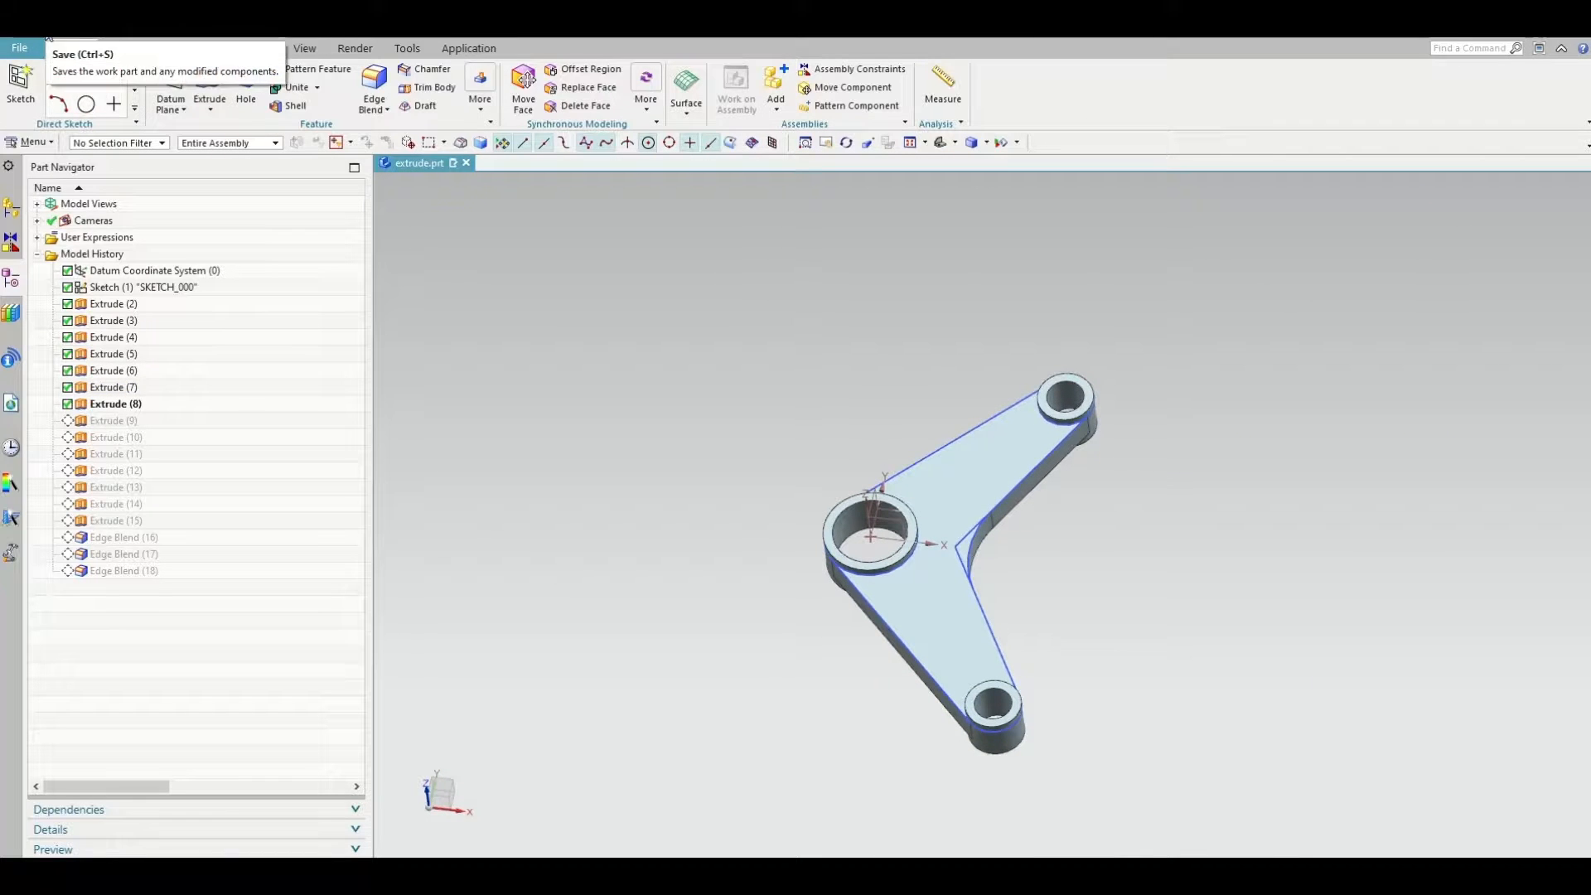
Start a 2 mm circular edge blend on the large boss's base edge and the outer outline edges of the arm's top face
middle_drag(799, 650, 807, 661)
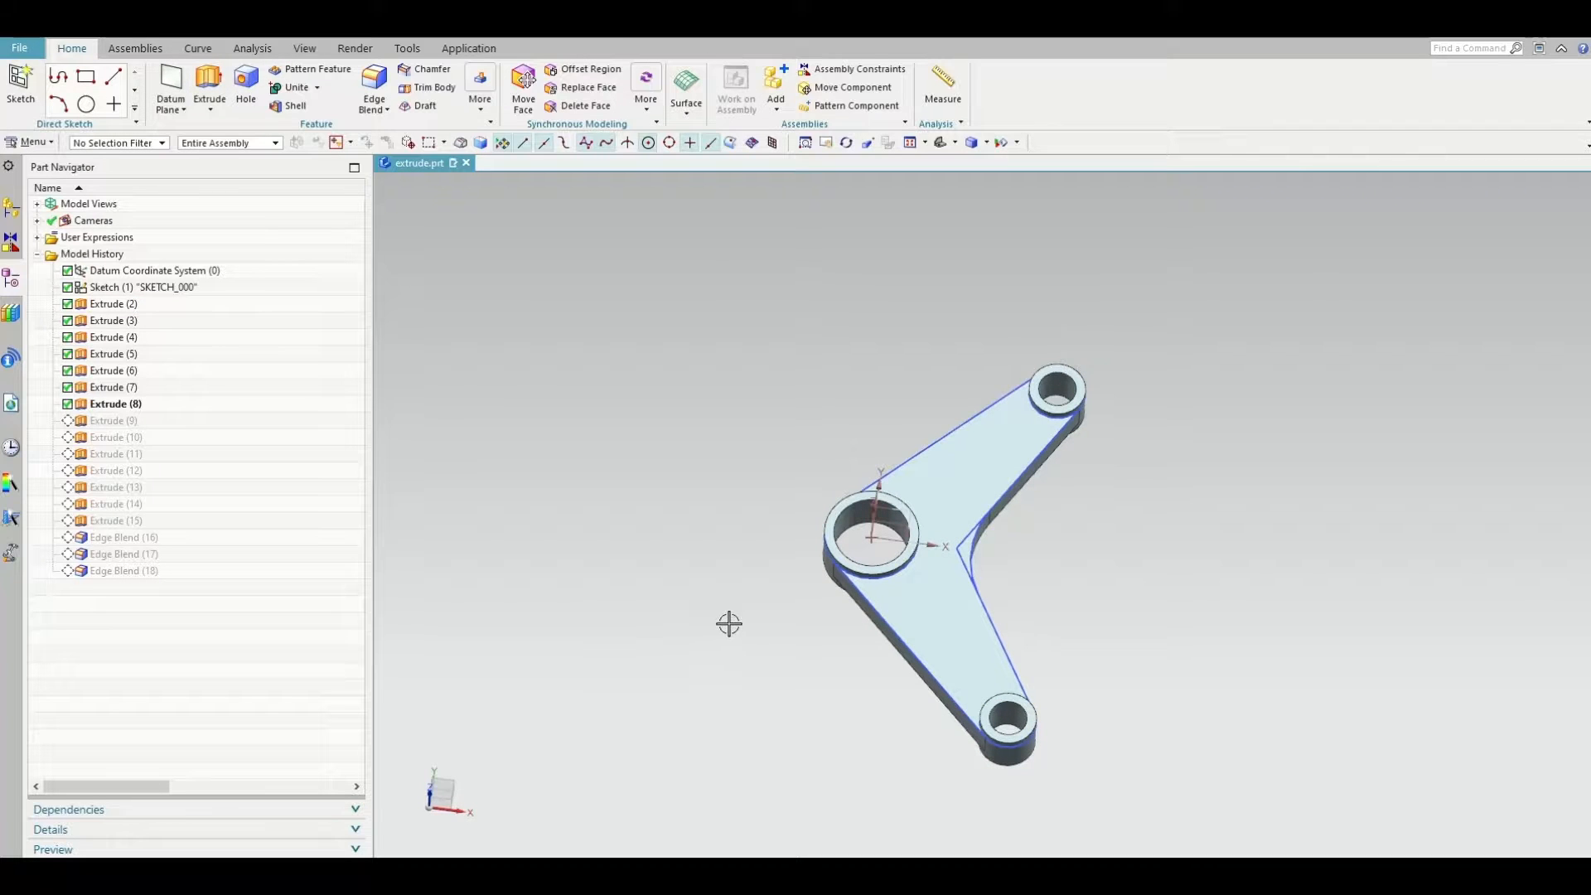
middle_drag(768, 653, 819, 686)
scroll(829, 656, up, 2)
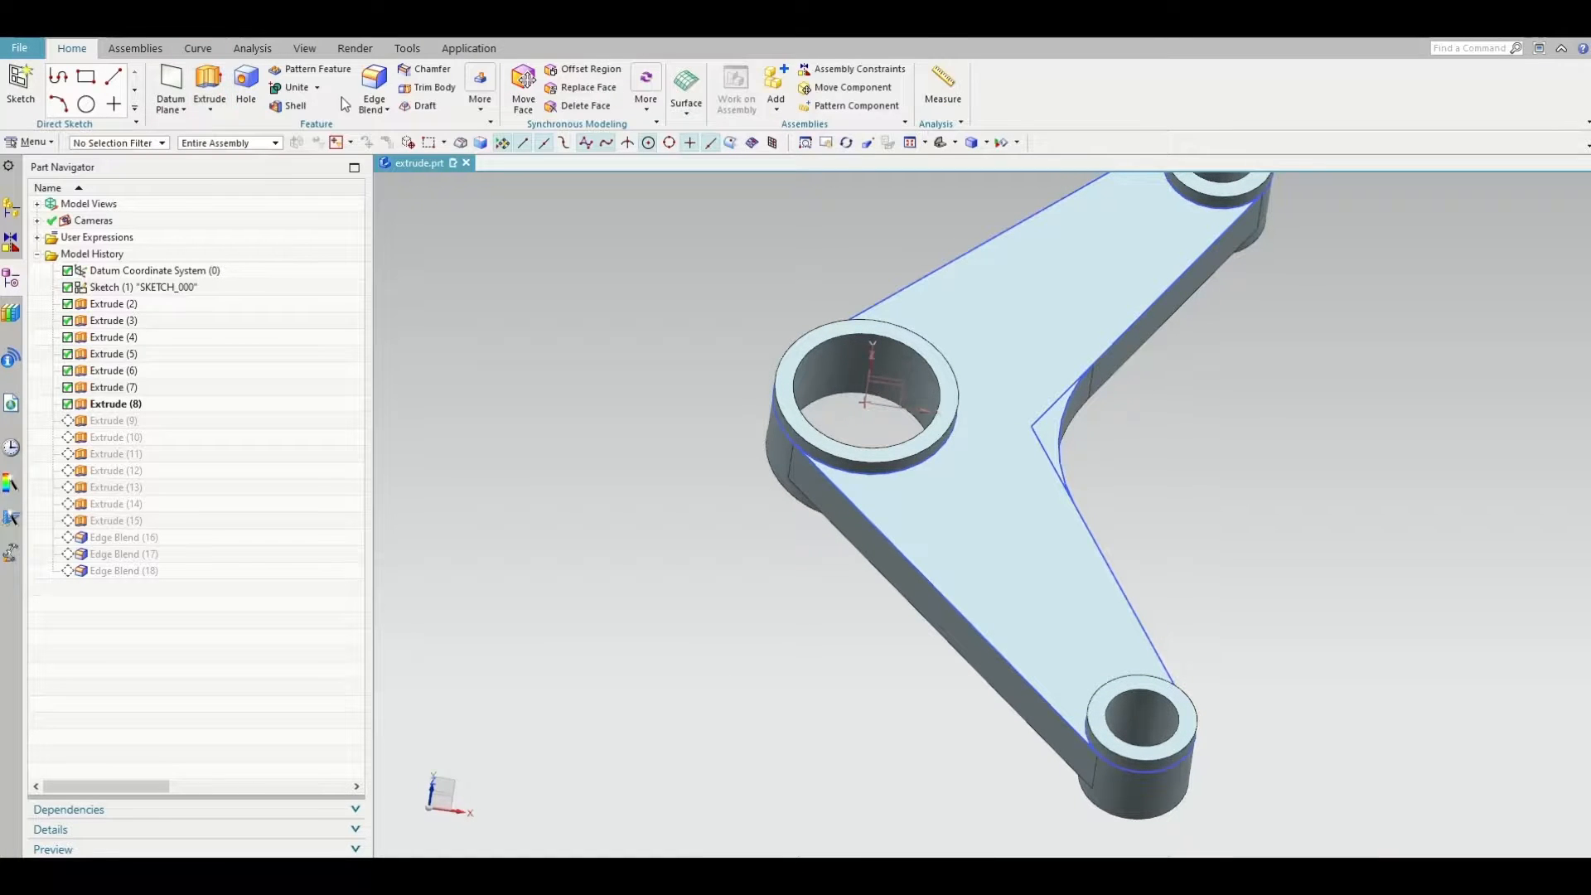
click(375, 83)
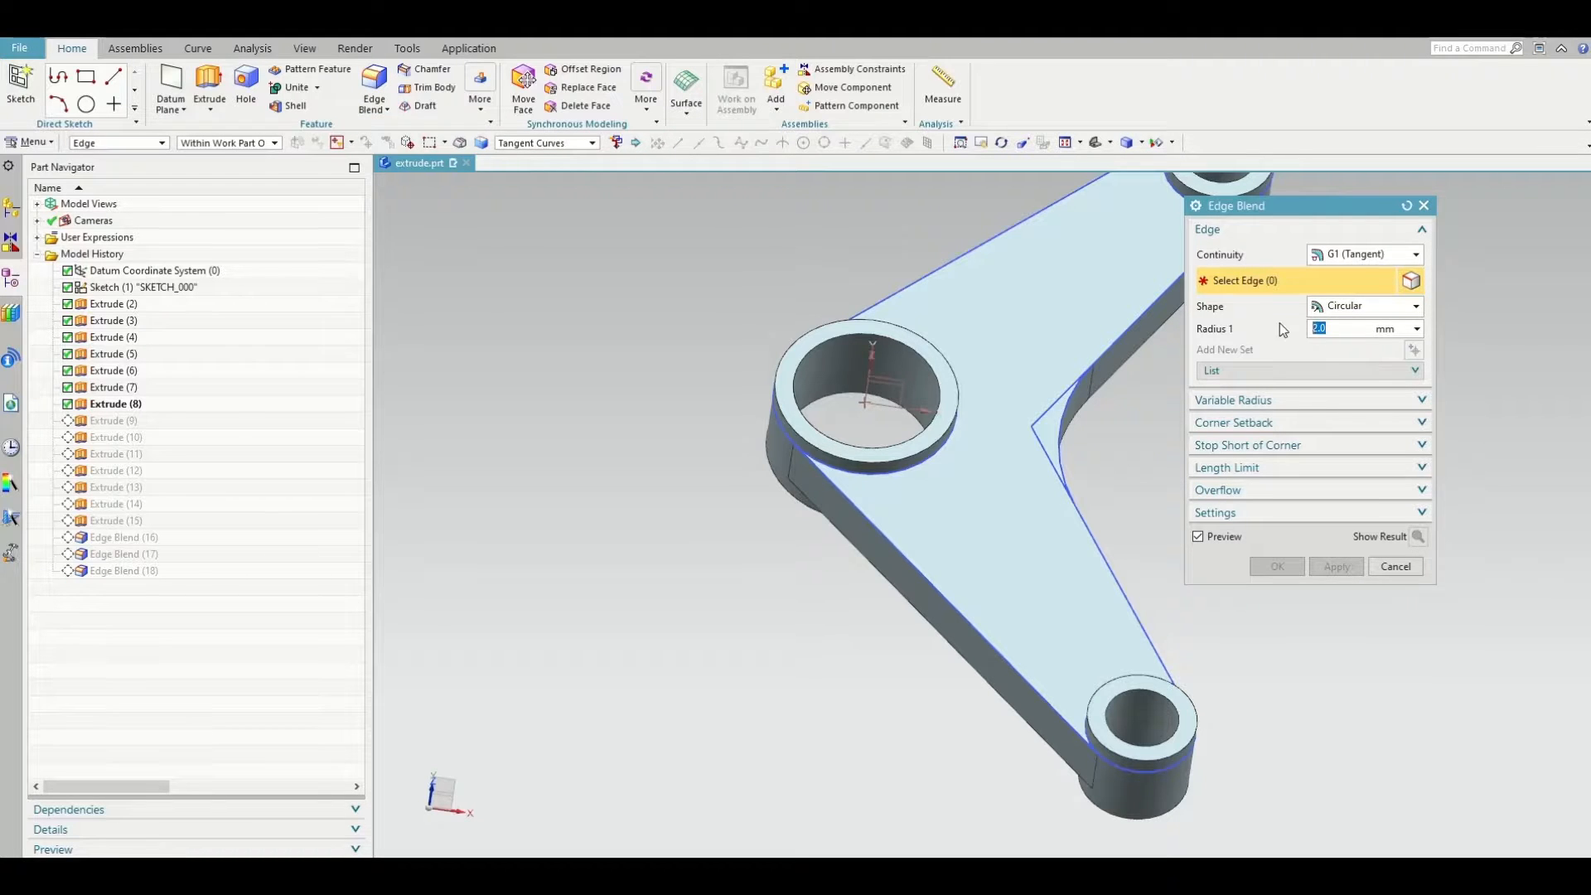
click(867, 471)
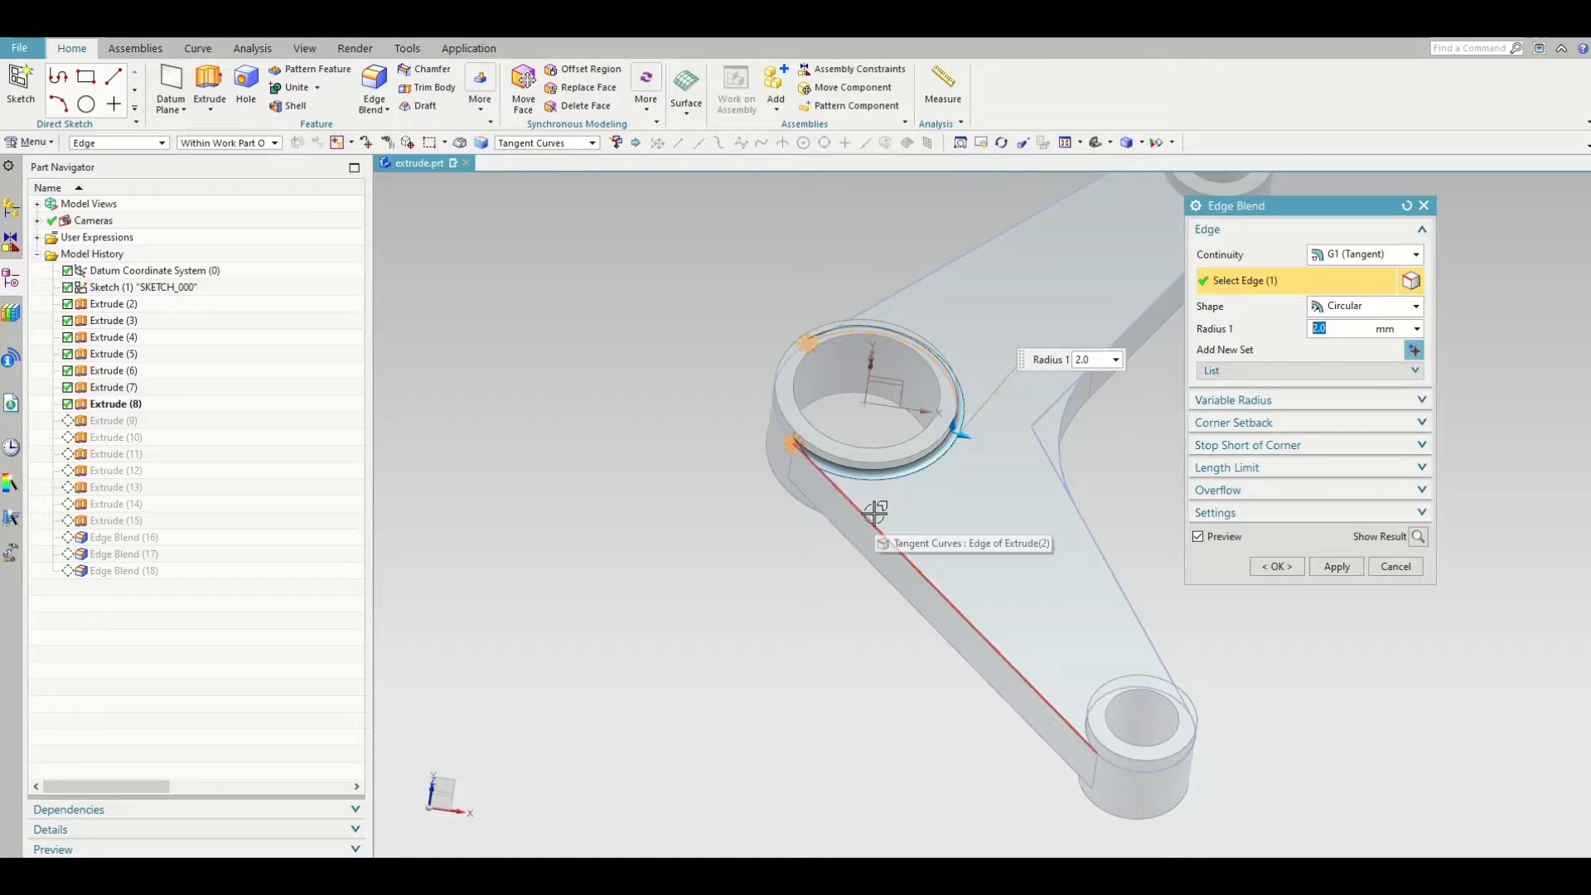
click(872, 509)
click(897, 288)
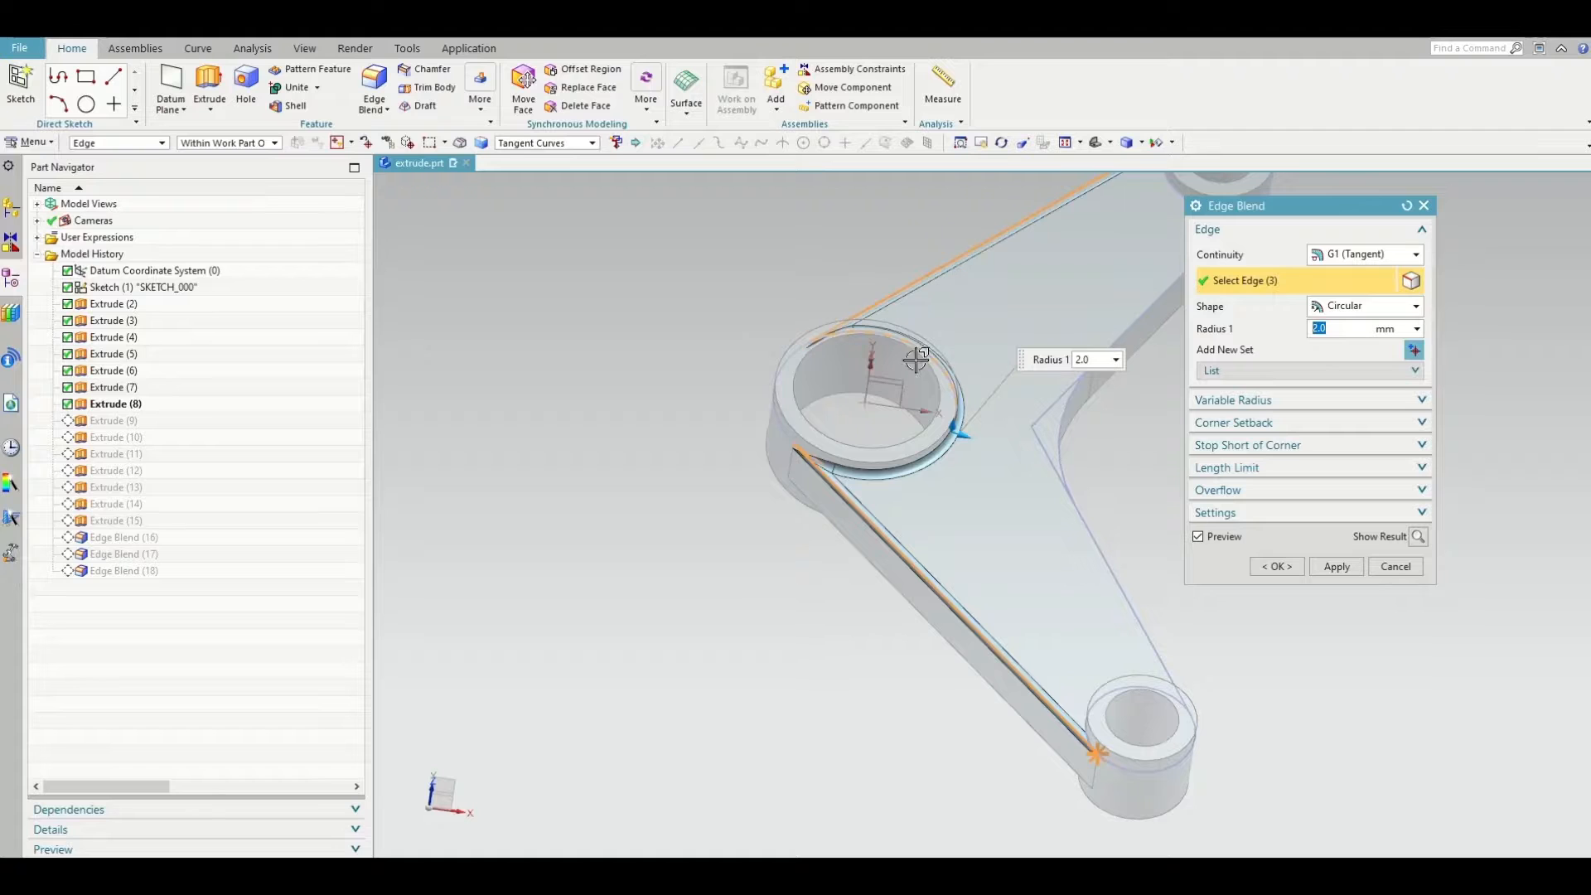
click(1062, 401)
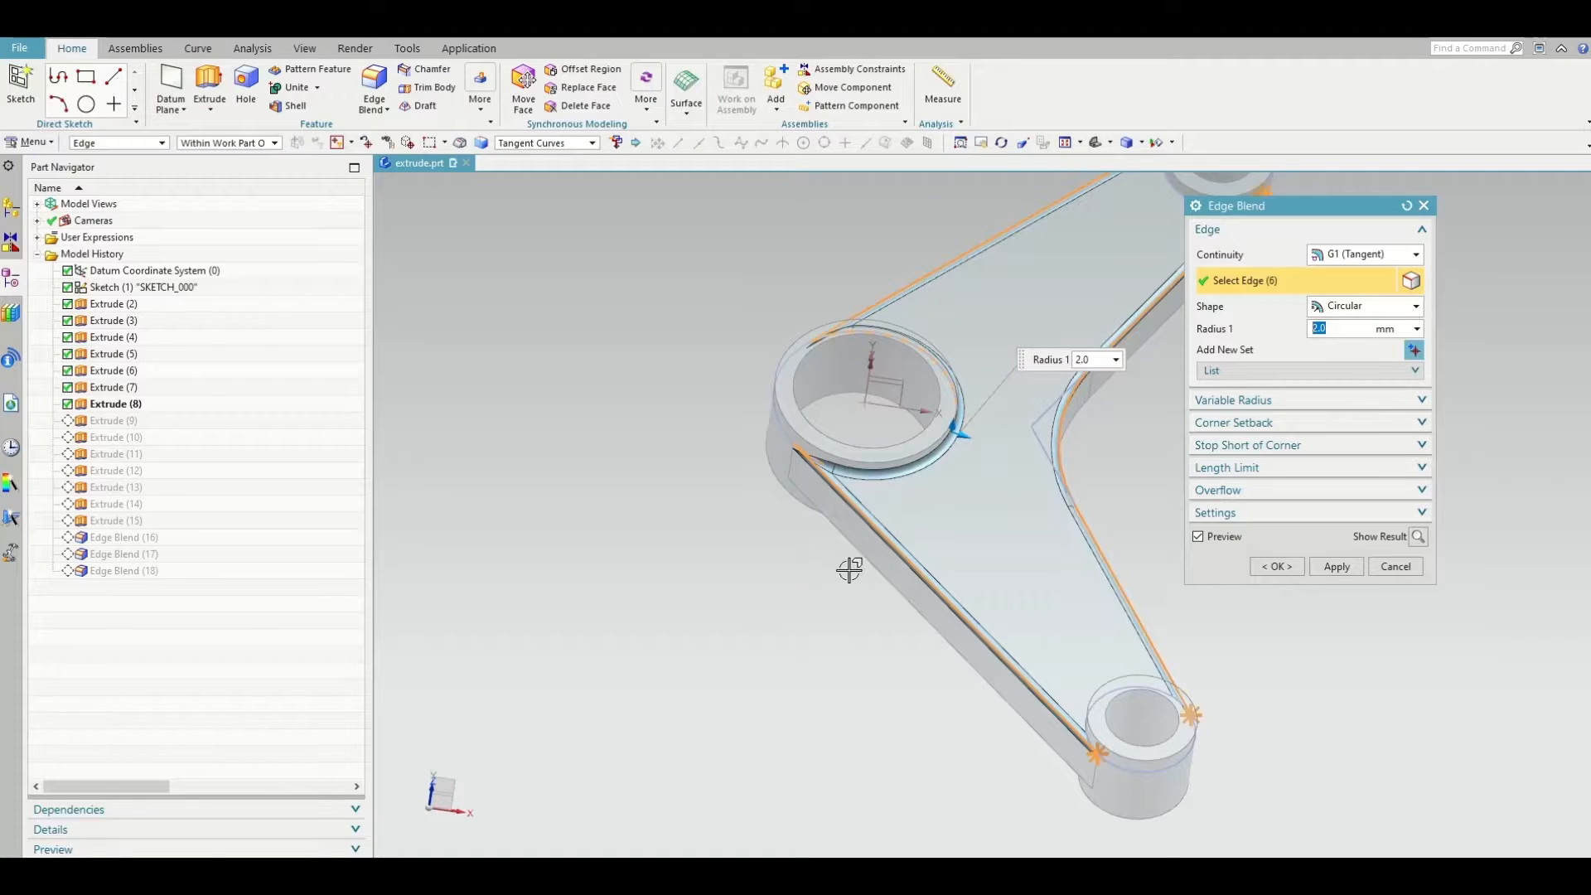
Add the large boss's outer top rim to the 2 mm edge blend and finish it
scroll(852, 568, down, 2)
scroll(1077, 714, up, 1)
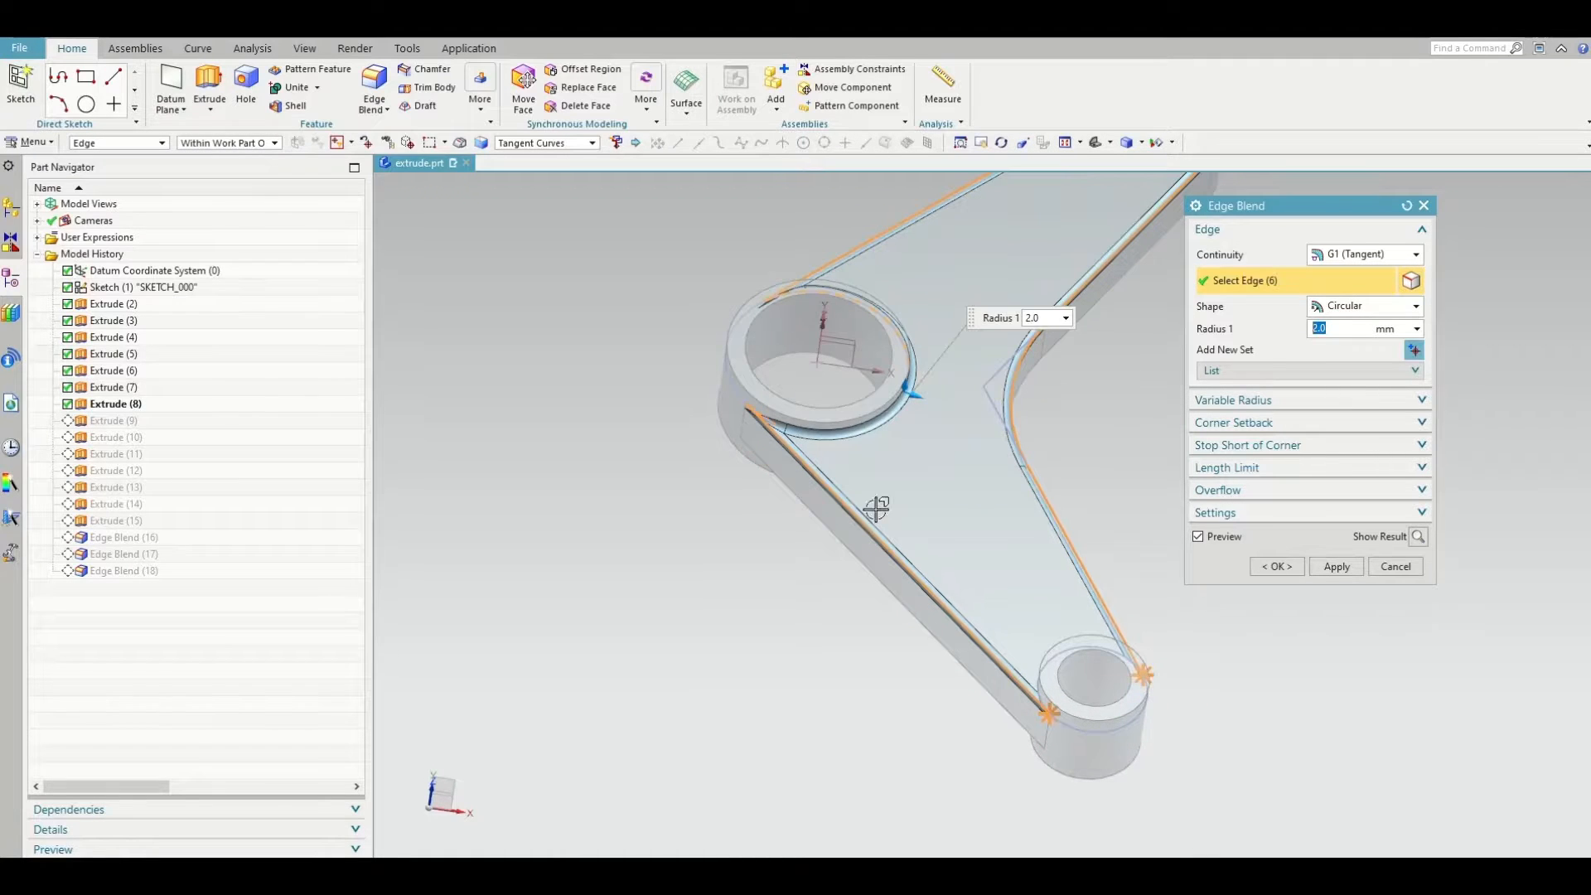
scroll(771, 427, up, 1)
click(775, 410)
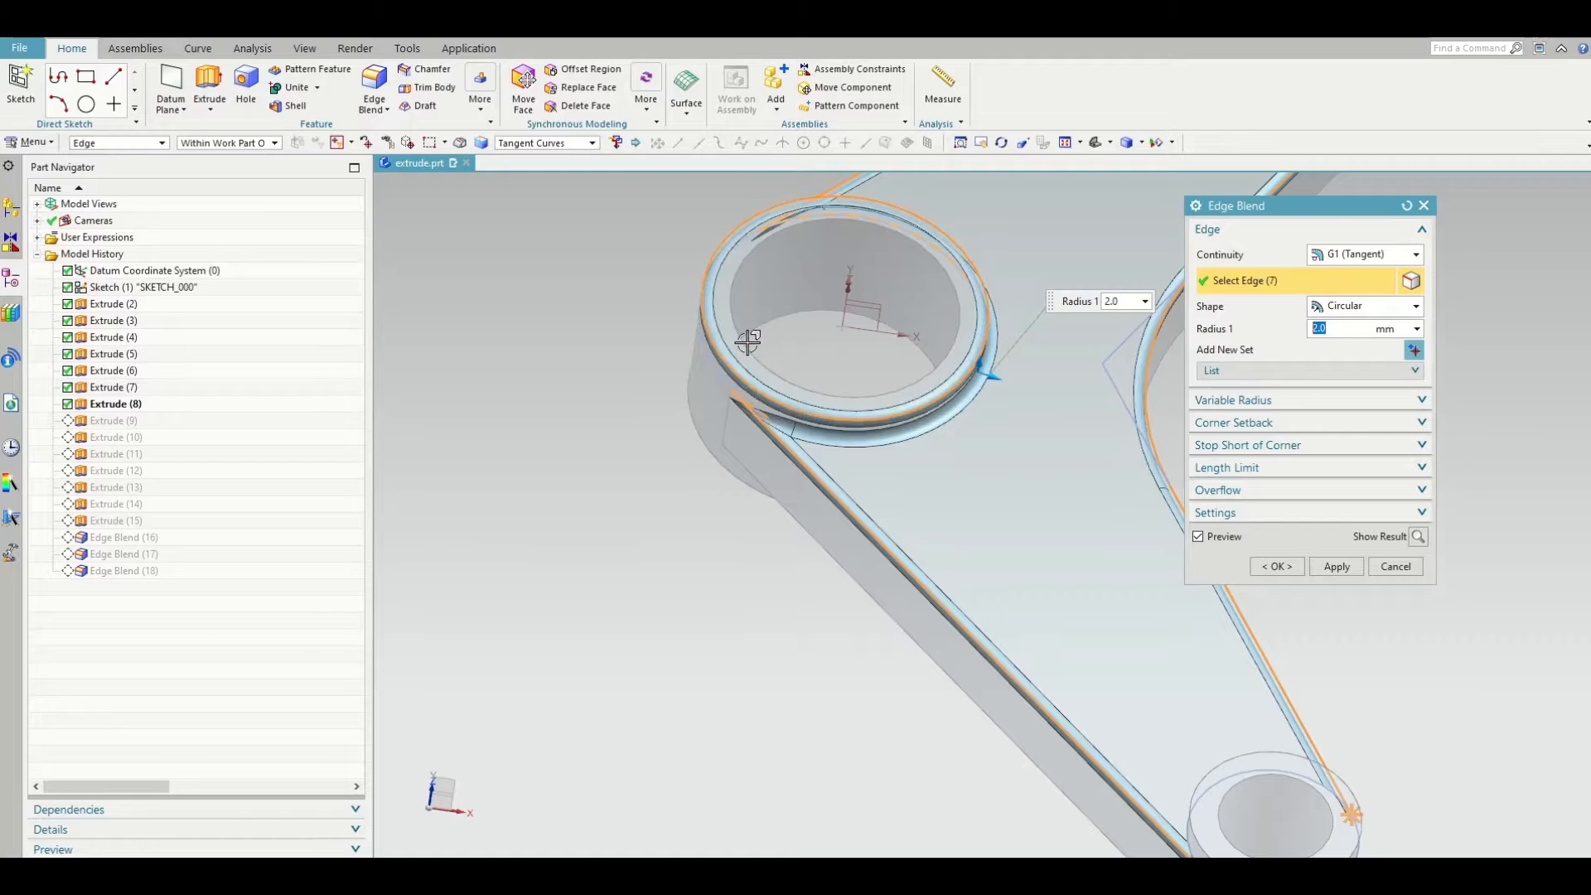
click(1277, 567)
Start another 2 mm edge blend on the base edges where the upper and lower 30 mm bosses meet the arm's top face
scroll(704, 654, down, 2)
middle_drag(704, 654, 715, 631)
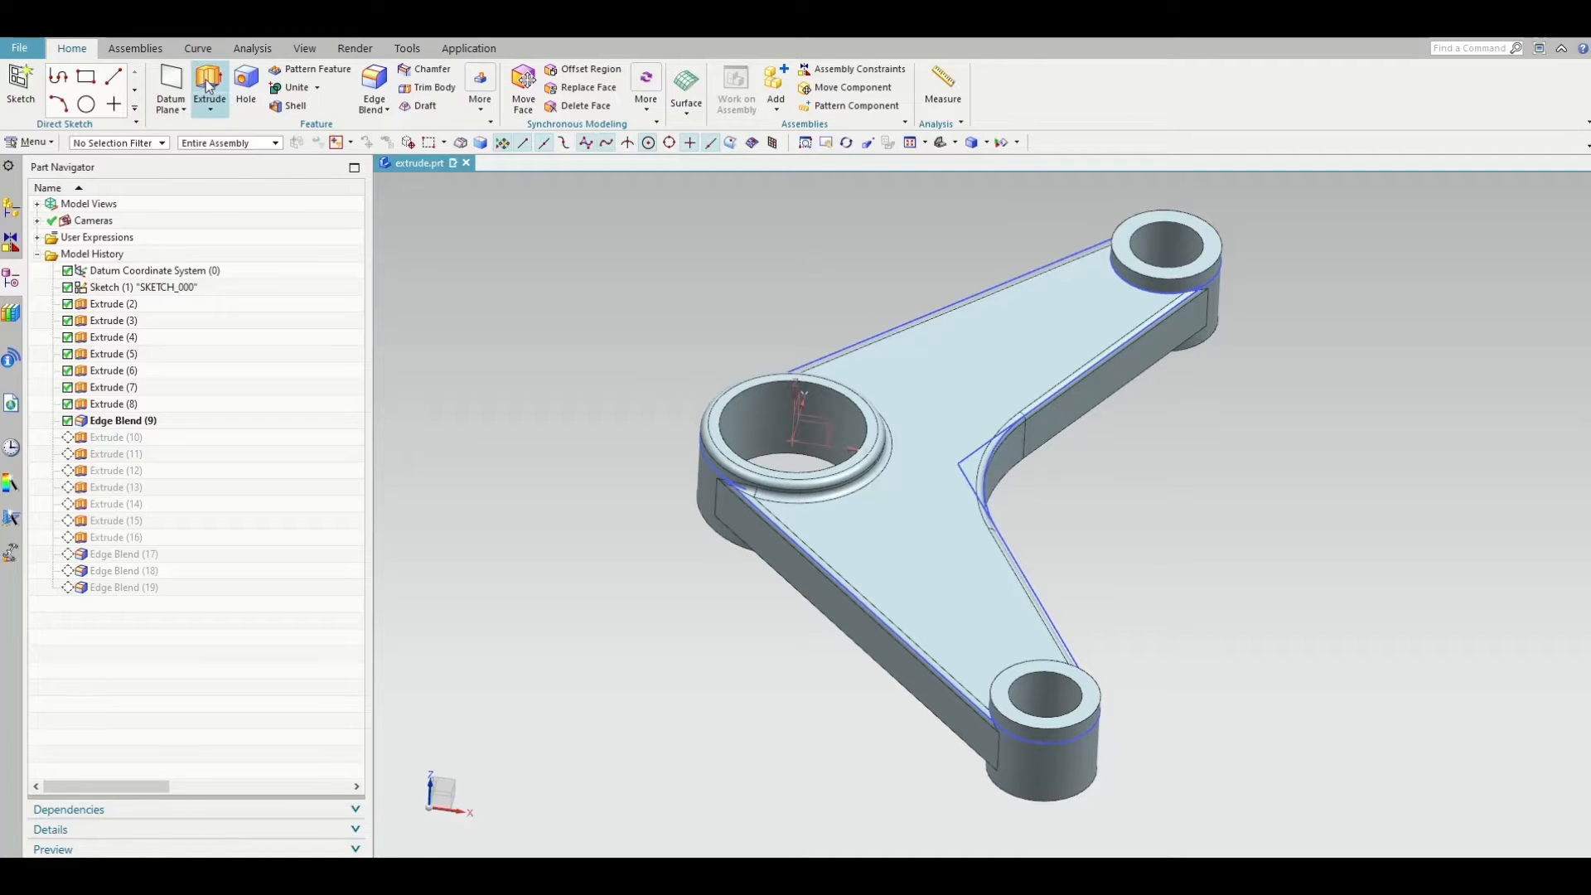
click(374, 83)
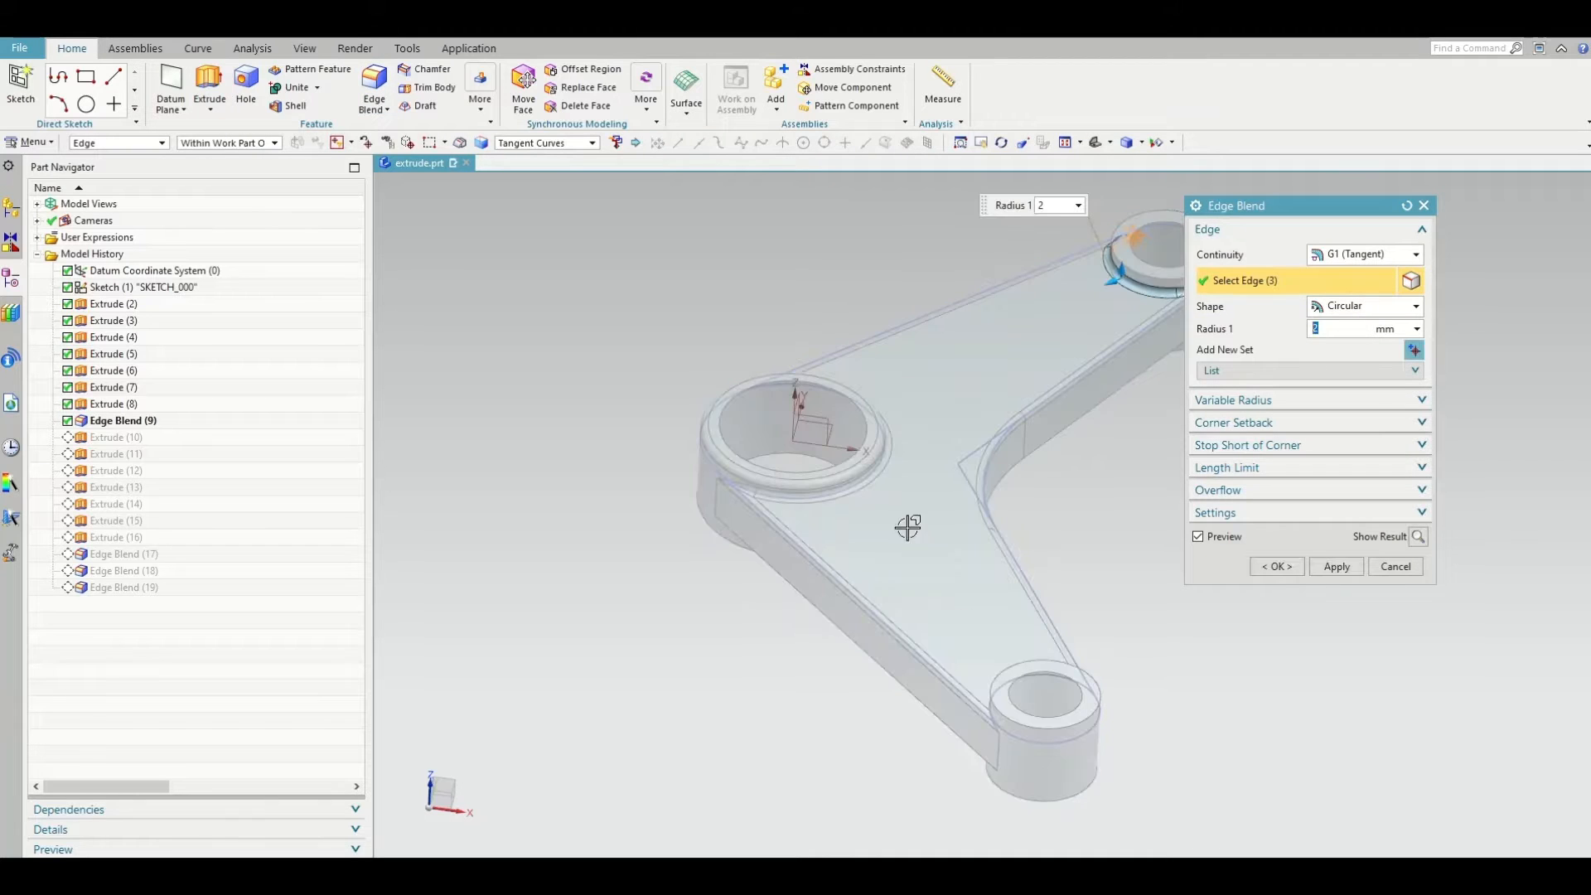
scroll(829, 466, down, 1)
middle_drag(842, 515, 909, 620)
scroll(1053, 813, up, 3)
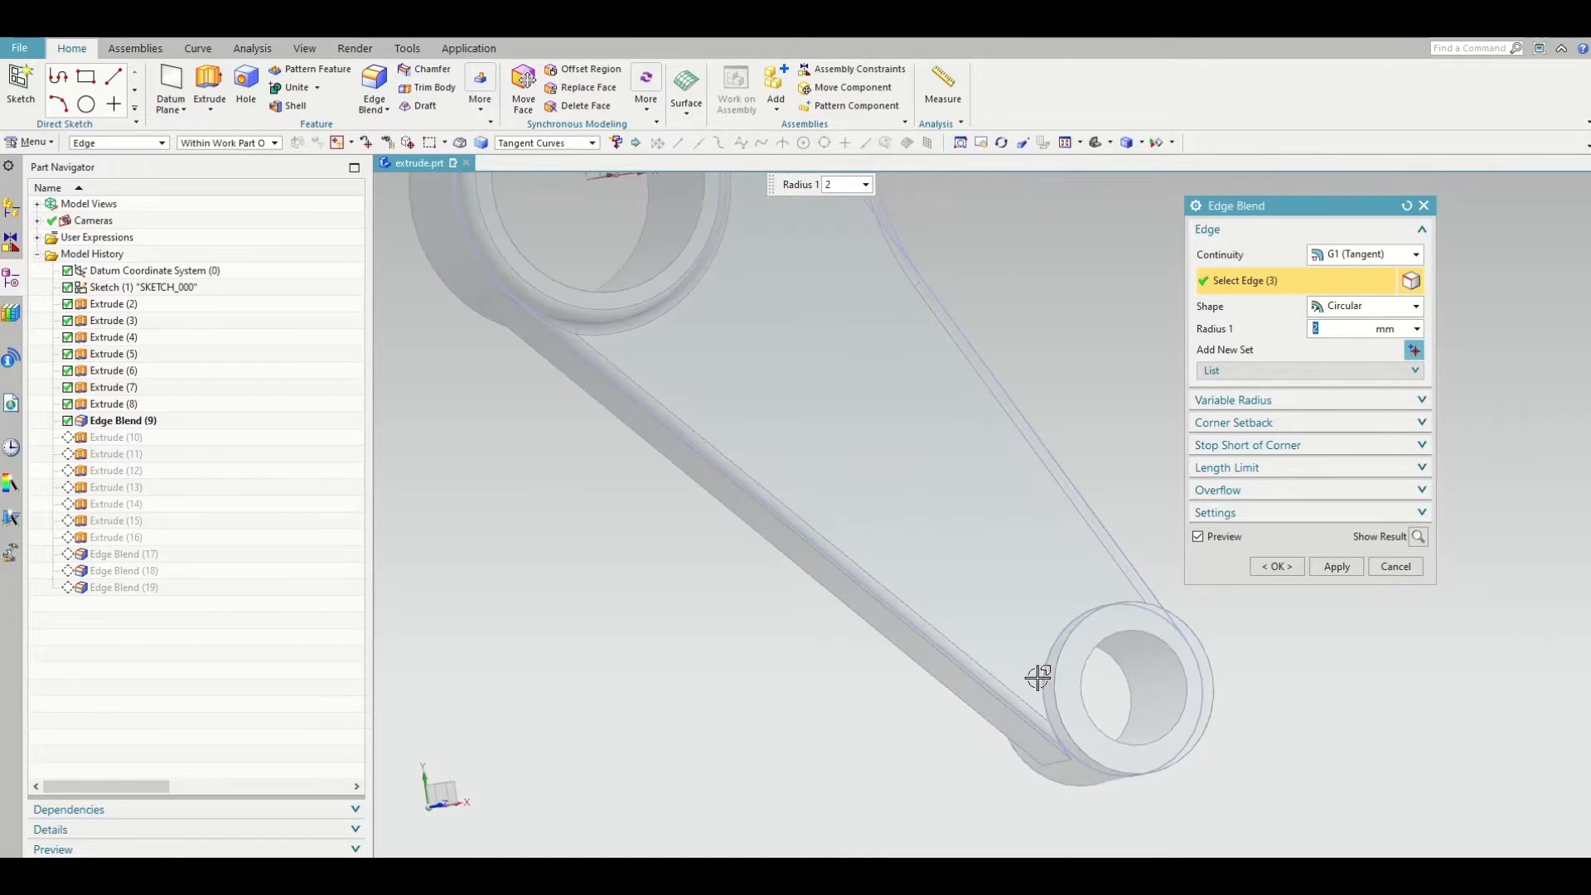
click(1041, 674)
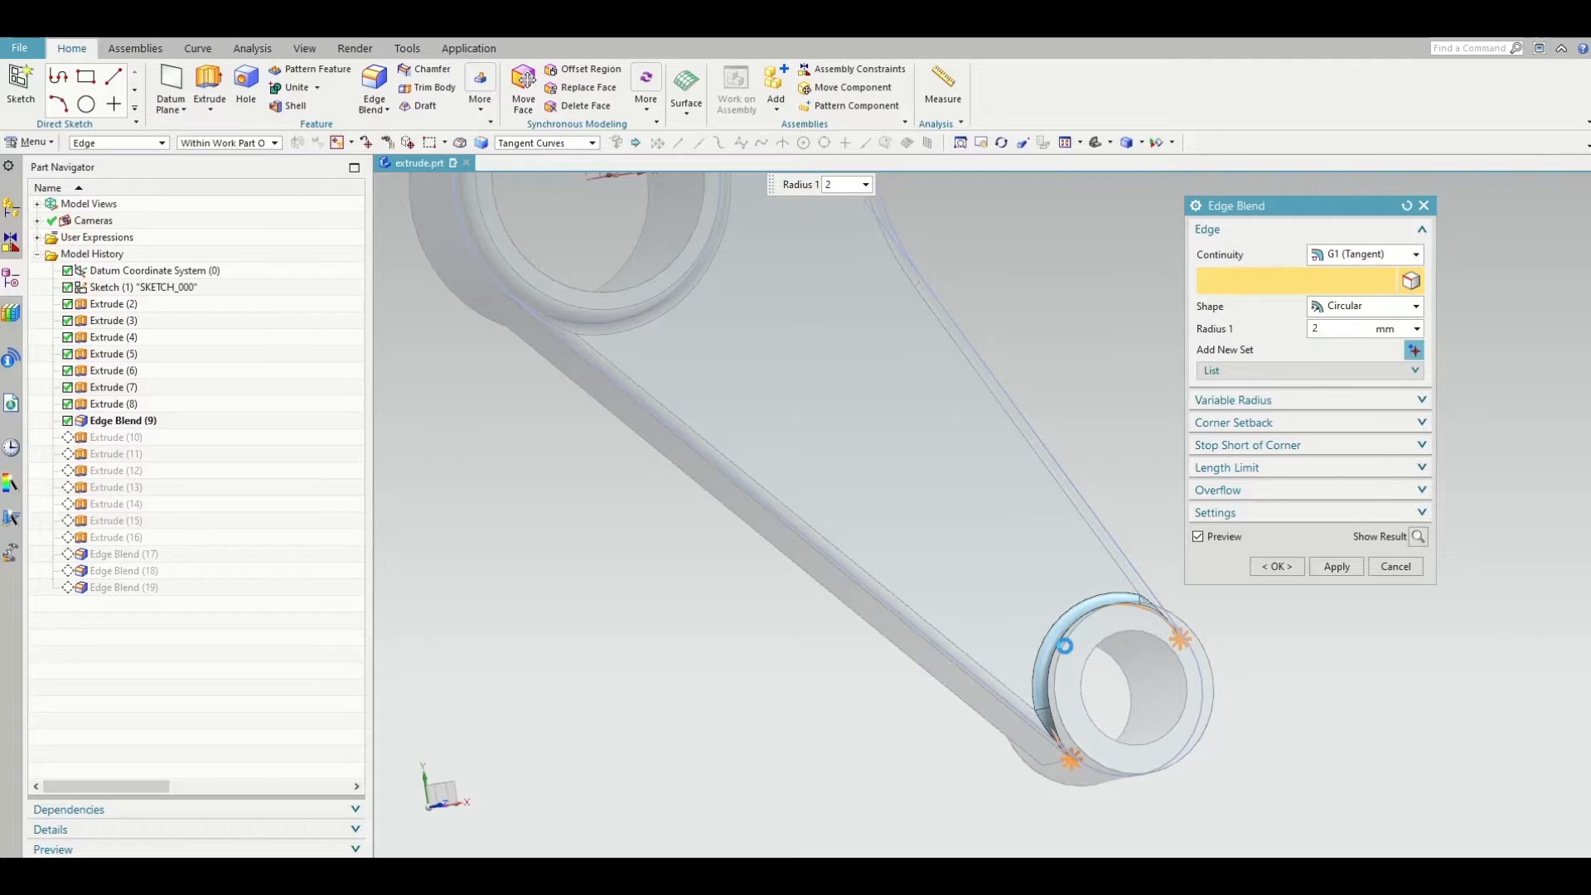
Add the small bosses' outer top rims to the 2 mm edge blend and apply it
scroll(930, 704, down, 4)
scroll(913, 273, up, 4)
click(920, 294)
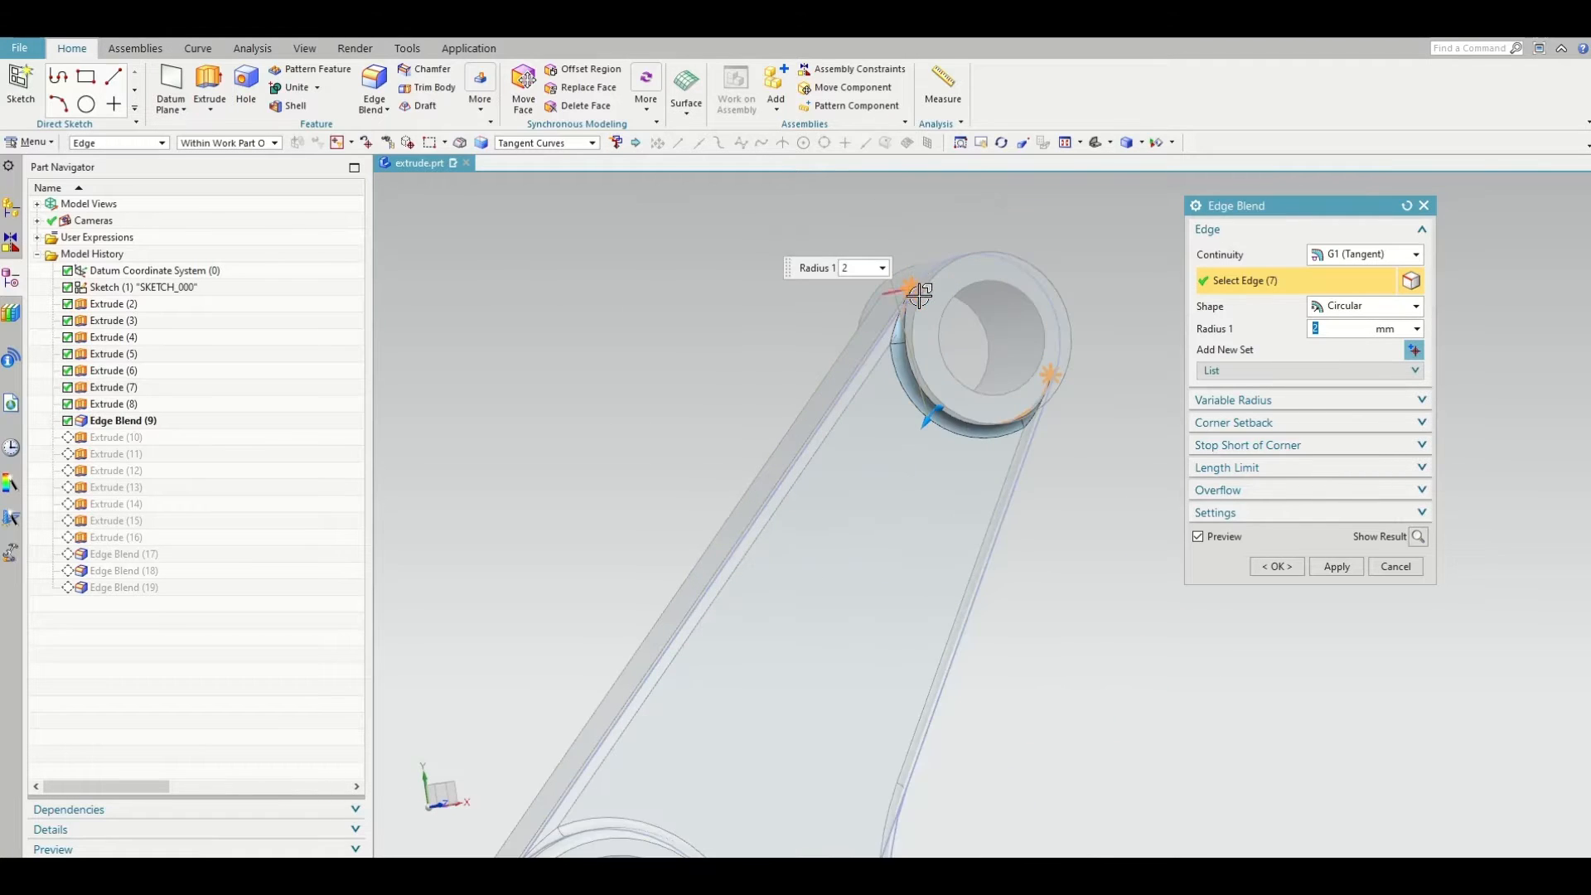
click(920, 295)
click(1334, 565)
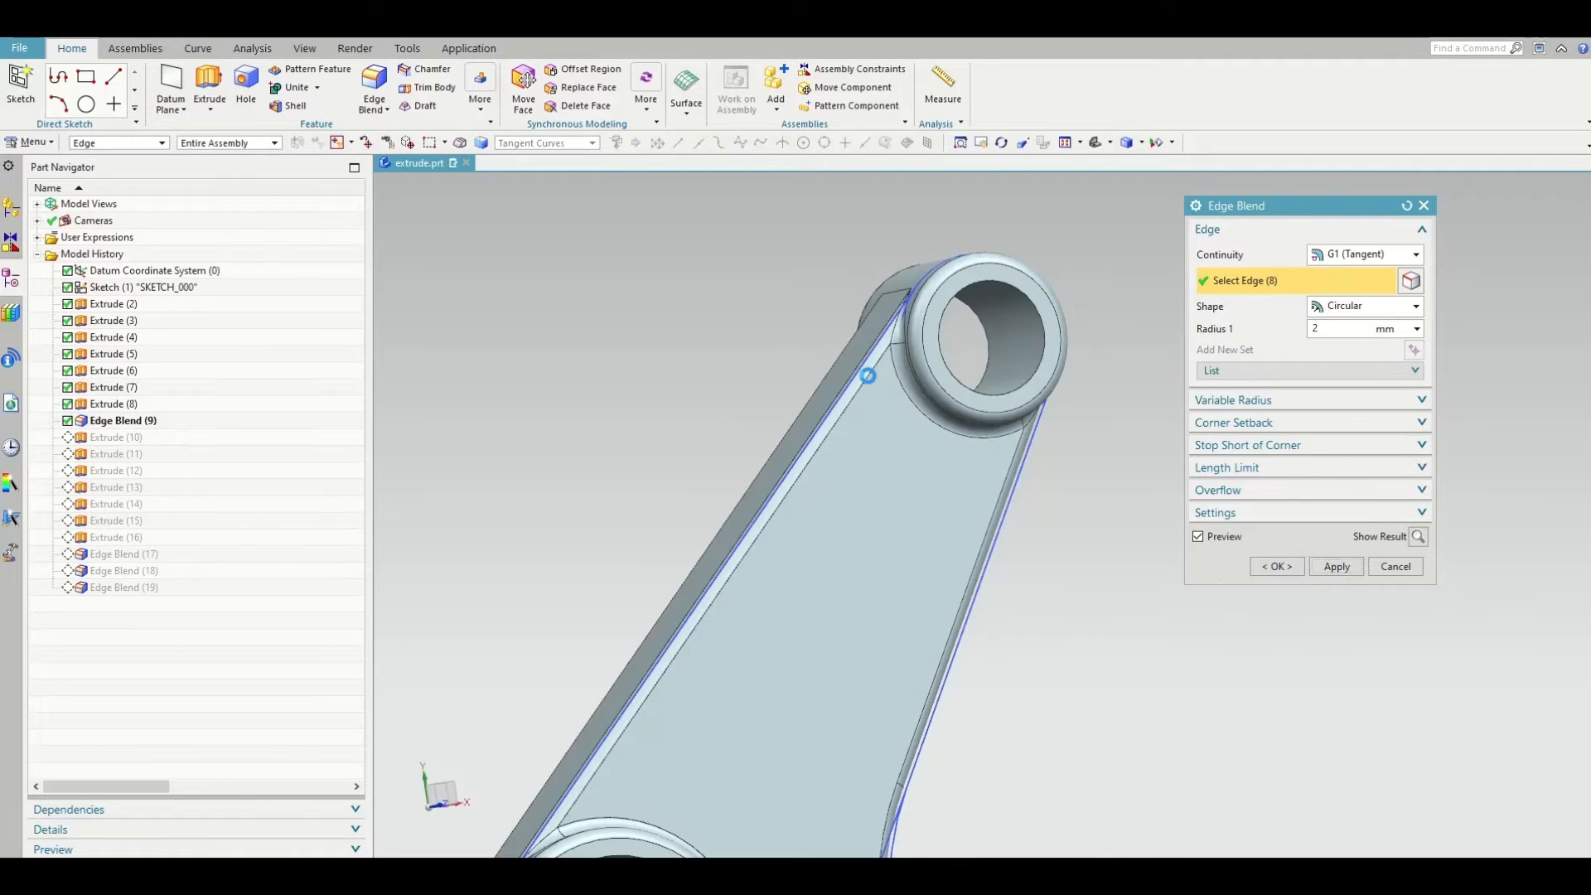
On the arm's underside, select the large boss's outer rim and base edge and the arm's outline edges for a 2 mm edge blend
scroll(853, 578, down, 5)
middle_drag(853, 578, 763, 424)
scroll(848, 514, up, 5)
middle_drag(842, 624, 755, 508)
click(754, 504)
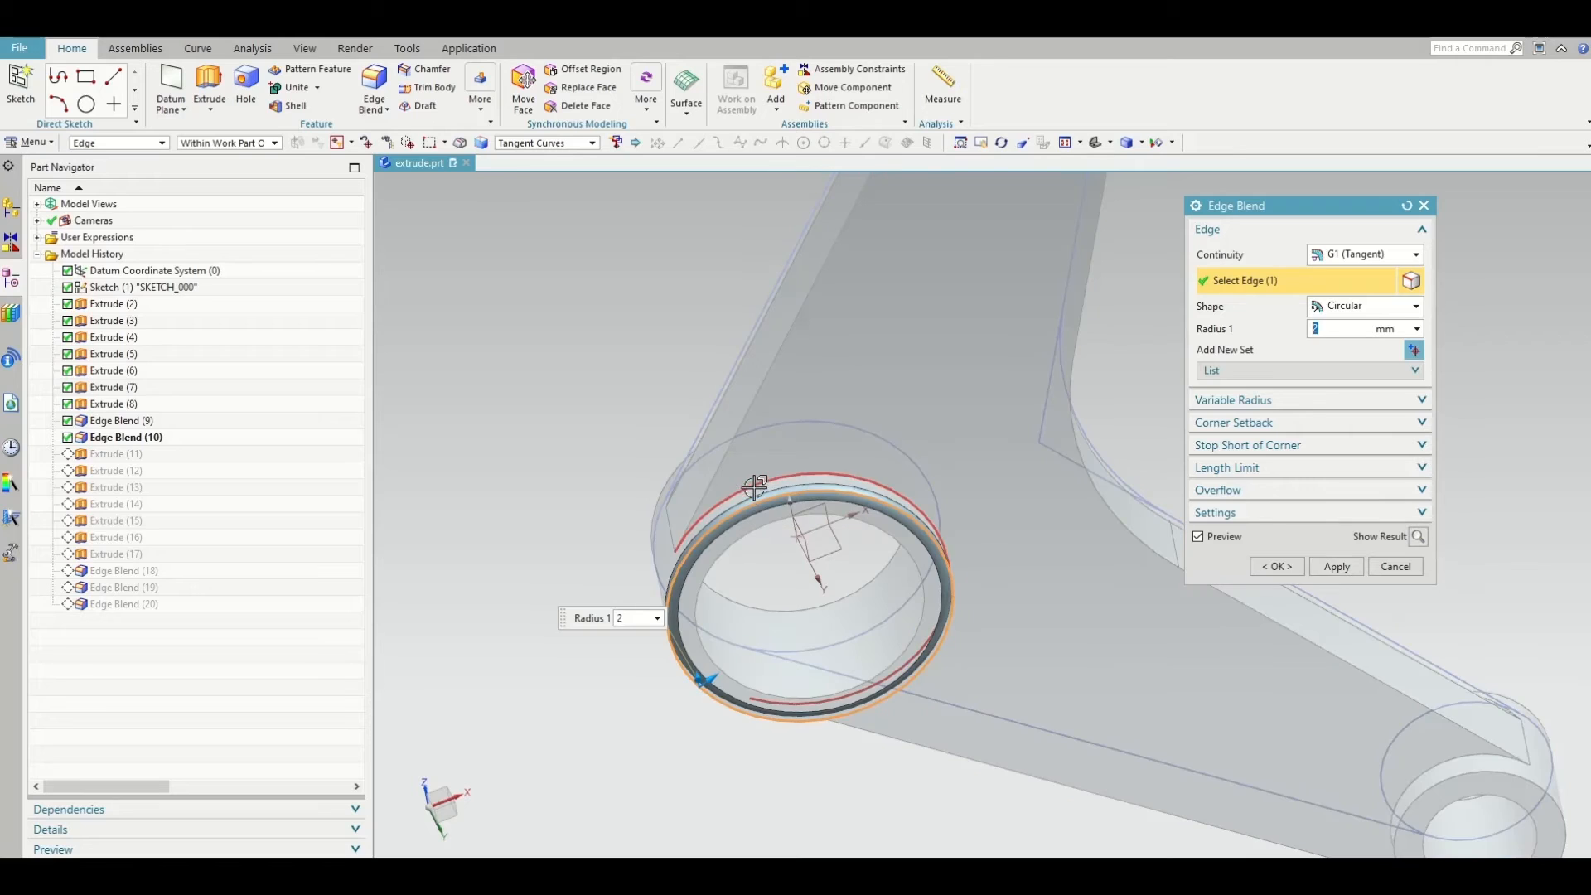
click(713, 487)
scroll(712, 488, down, 3)
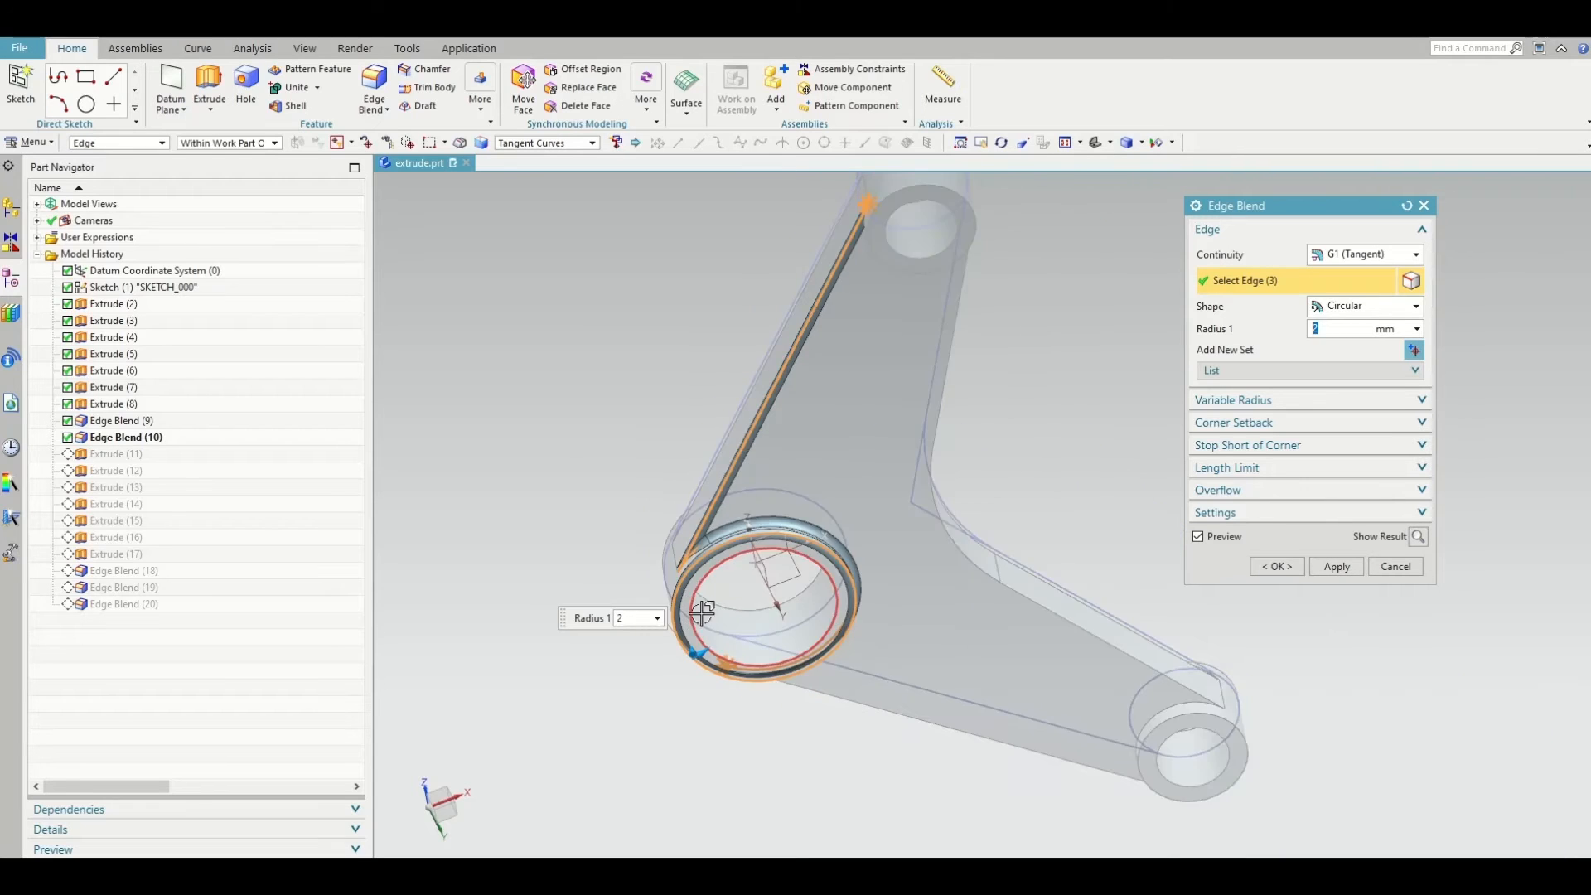
click(895, 500)
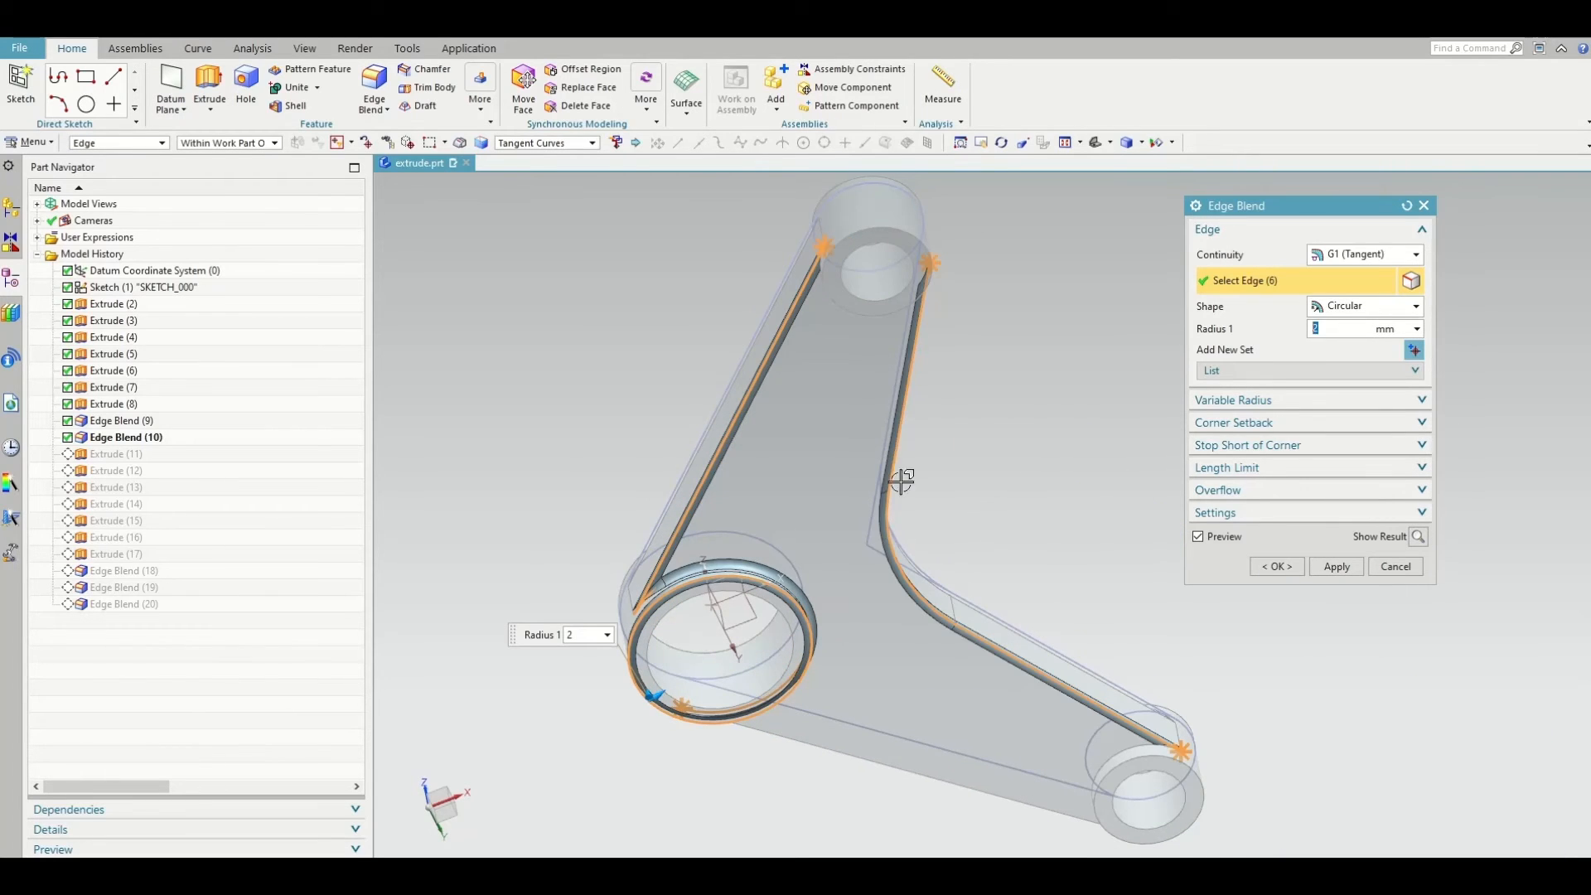